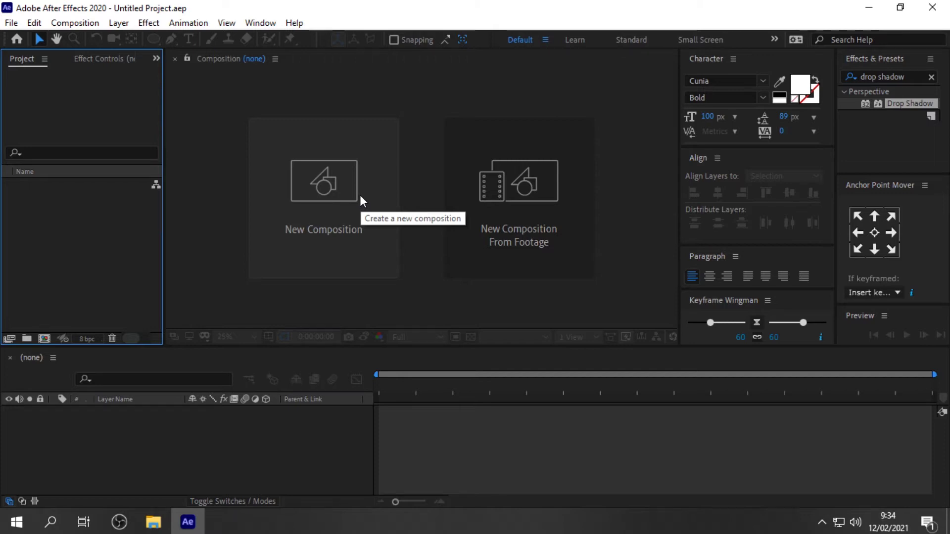
Create a new 1920×1080 composition, Comp 1, with a white background.
click(360, 195)
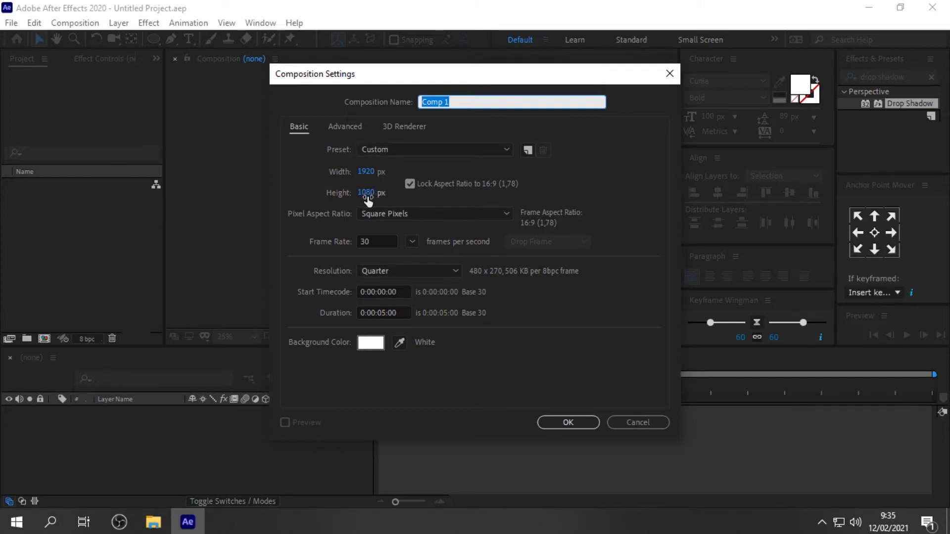
click(576, 423)
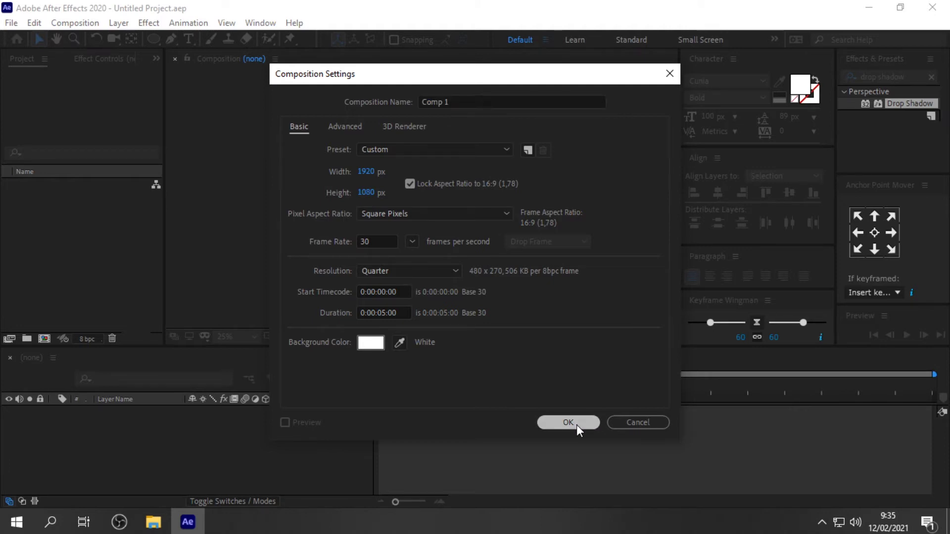
Draw a circle in the composition with the Ellipse tool.
click(191, 151)
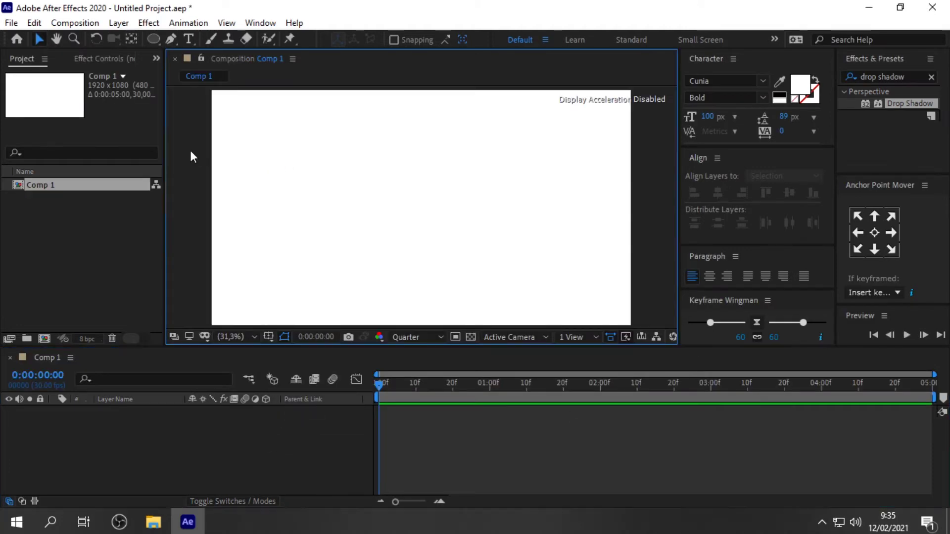
click(154, 39)
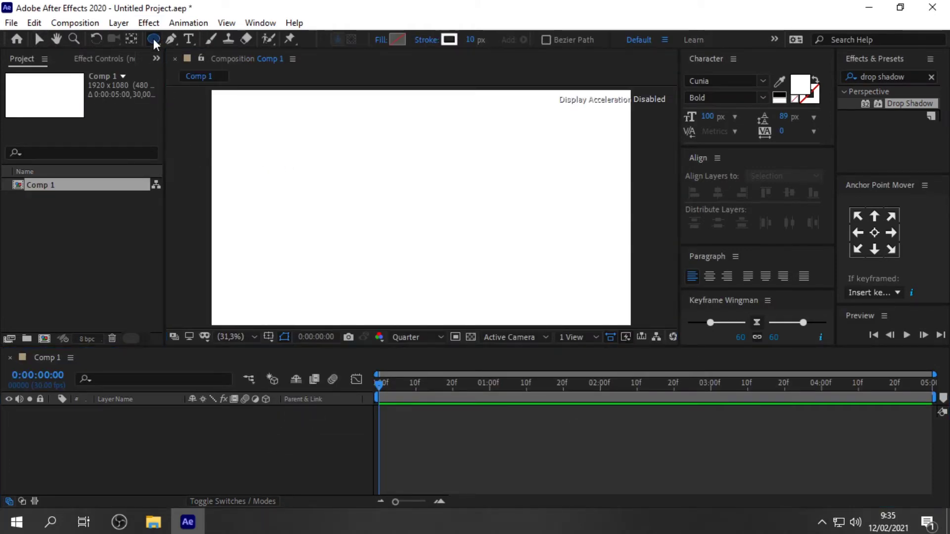
drag(281, 127, 412, 258)
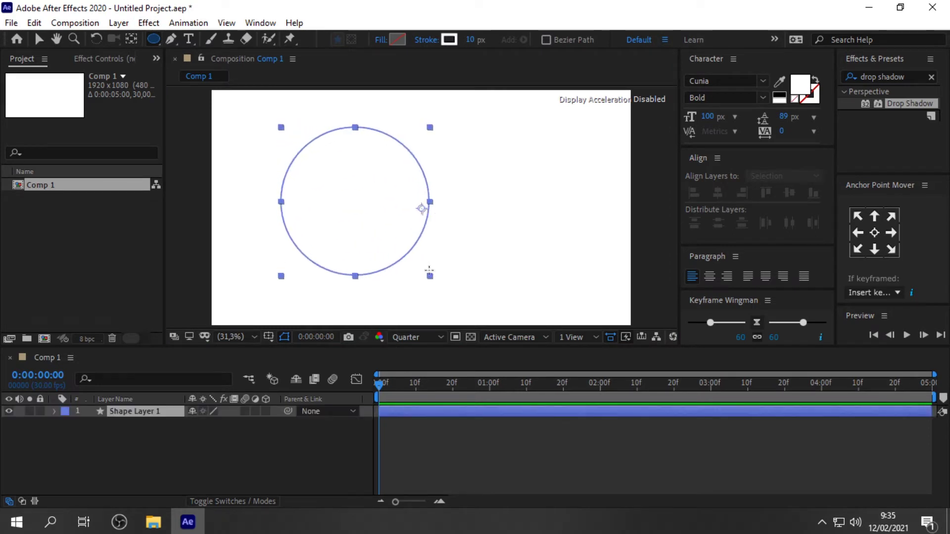
click(39, 39)
Give the circle a red F54C4C fill and set its stroke to None.
click(509, 39)
click(743, 77)
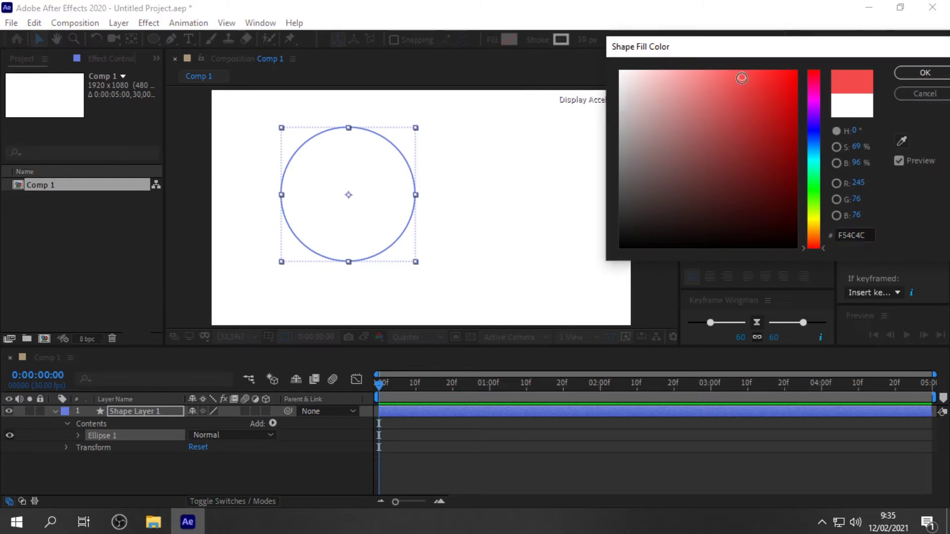
click(919, 70)
click(538, 39)
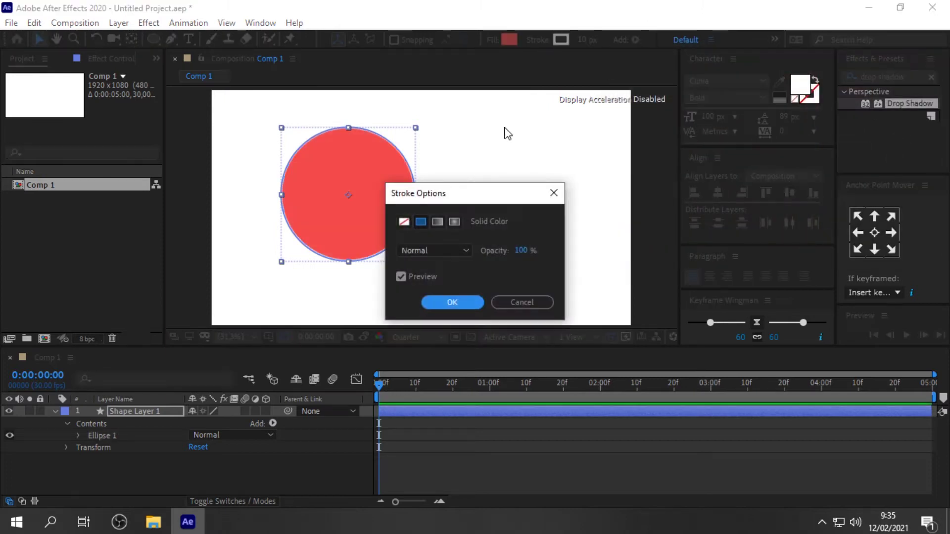
click(403, 221)
click(474, 303)
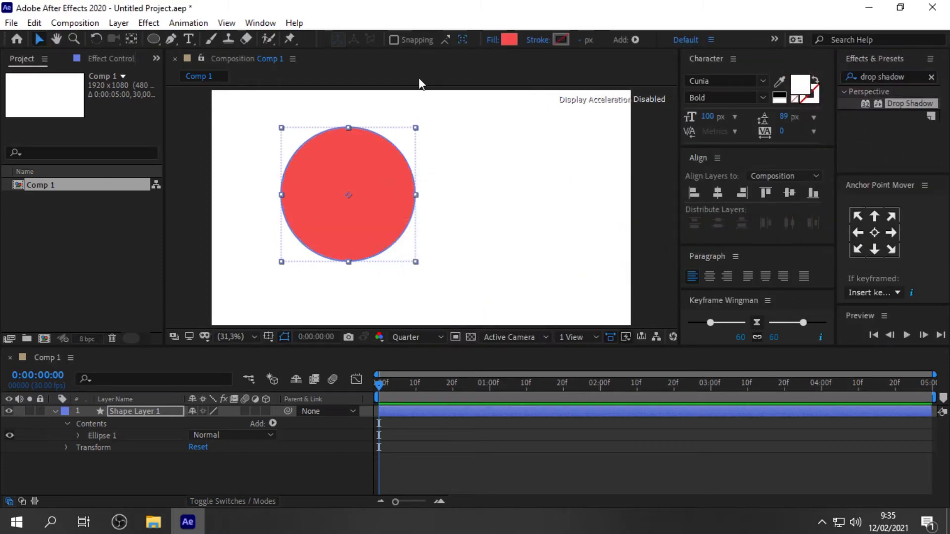
Enlarge the red circle, move it partly off-frame top-left, and centre its anchor point.
drag(399, 172, 304, 111)
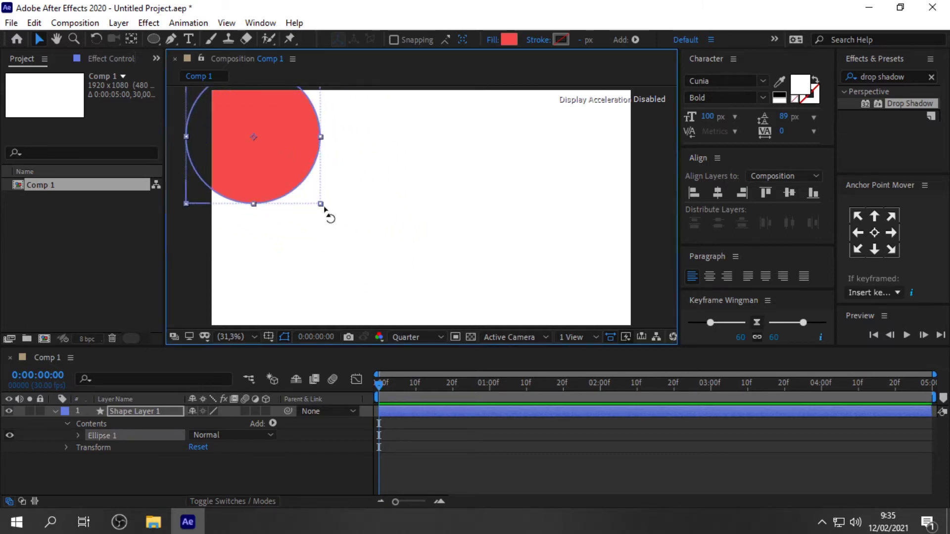
mouse_move(320, 205)
mouse_down()
mouse_move(352, 234)
mouse_move(346, 217)
mouse_up()
drag(321, 161, 335, 178)
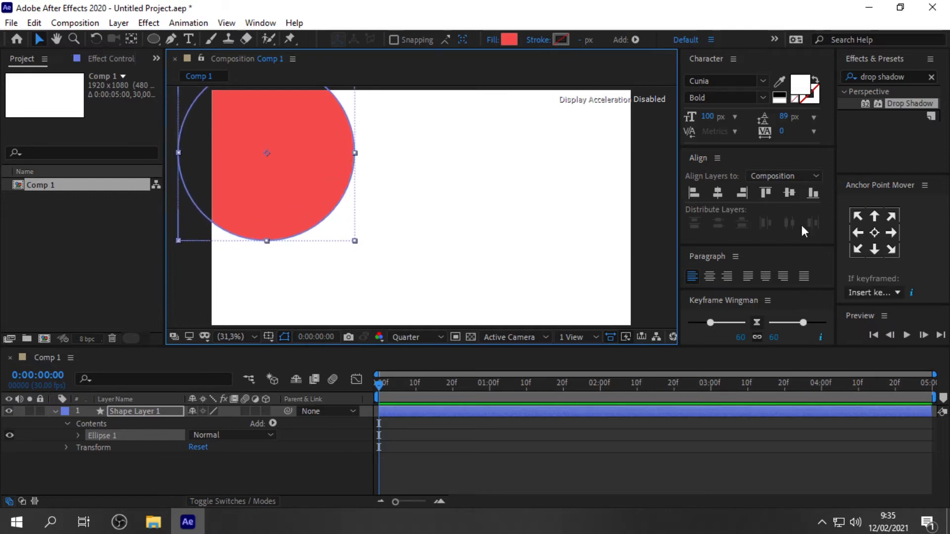
click(875, 232)
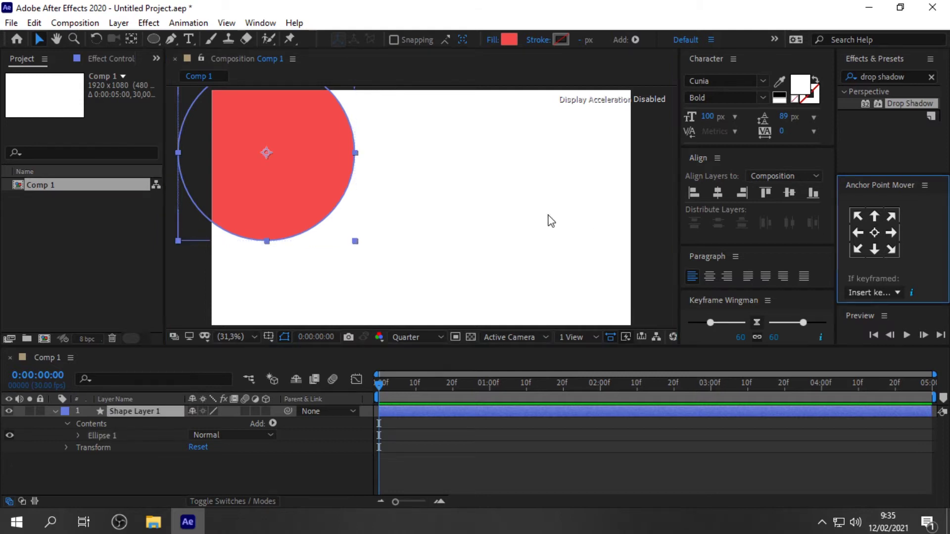
drag(328, 134, 332, 132)
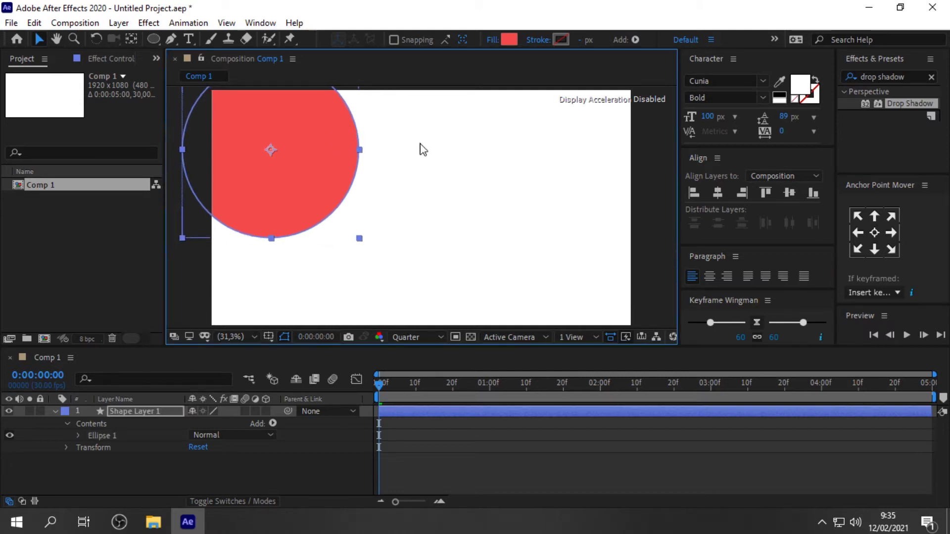
Name the circle layer 1, then duplicate it and resize and reposition the copy.
click(54, 413)
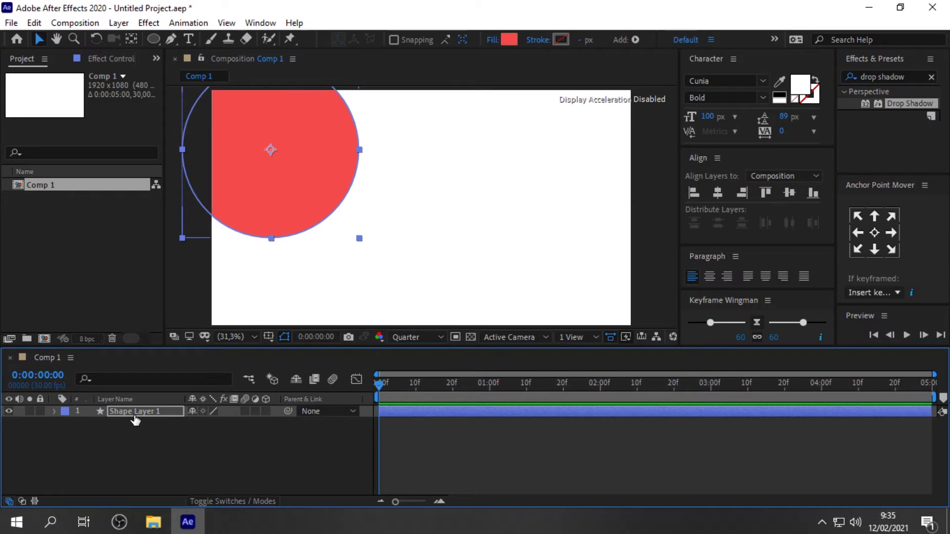
key(Return)
text(1)
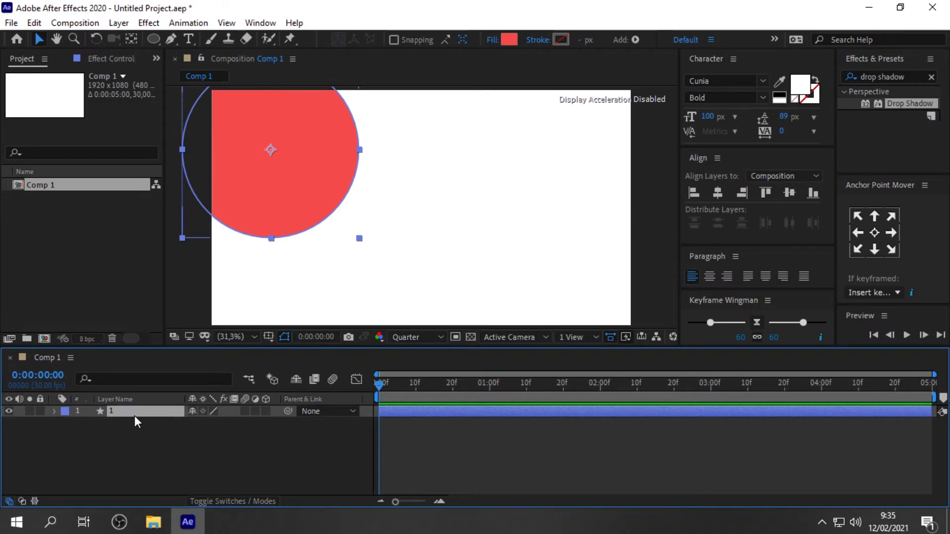
key(ctrl+d)
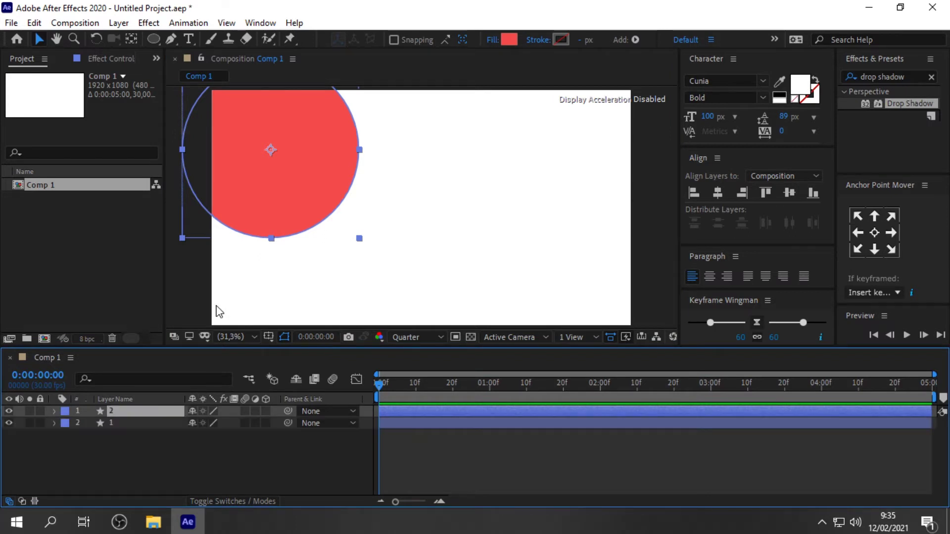
drag(244, 177, 594, 140)
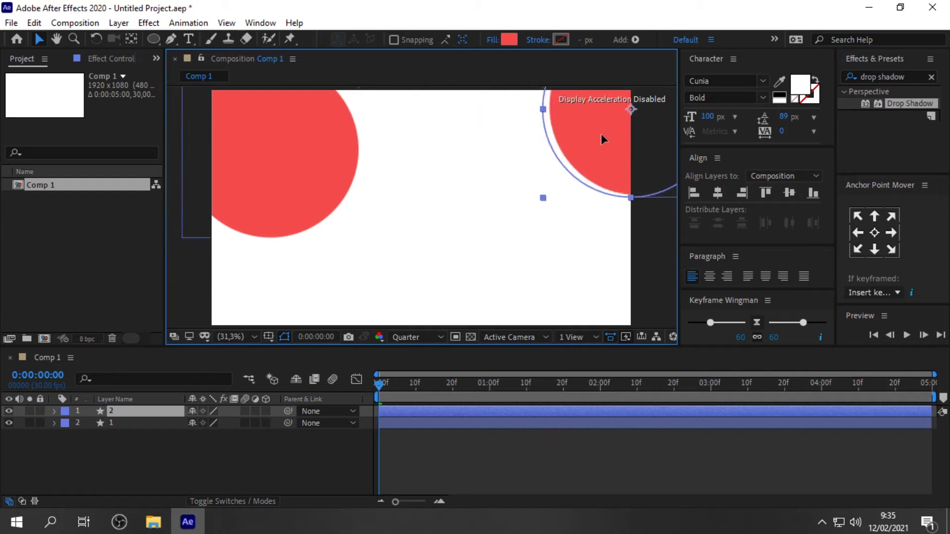
drag(532, 202, 561, 193)
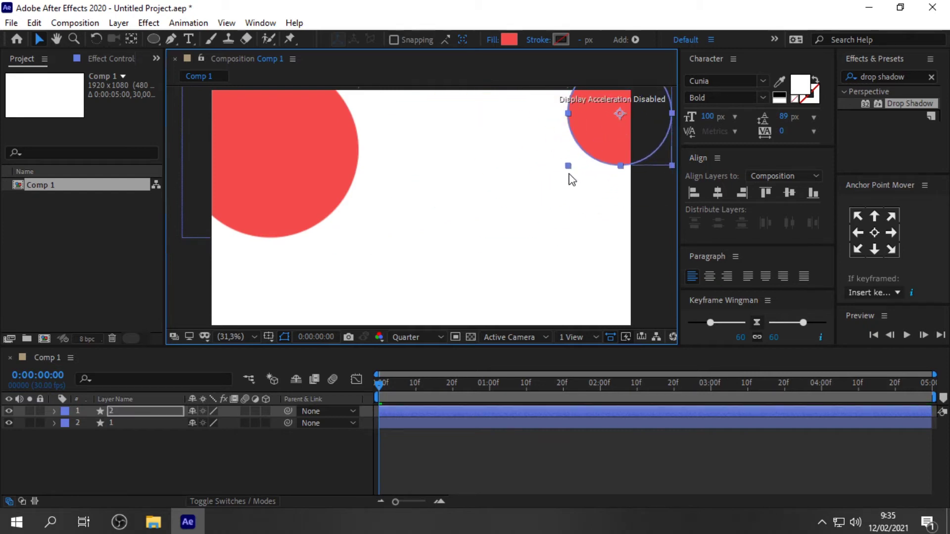
mouse_move(604, 150)
mouse_down()
mouse_move(594, 170)
mouse_move(344, 339)
mouse_up()
Add a third circle at bottom centre and refine the upper-right circle's size and position.
key(ctrl+d)
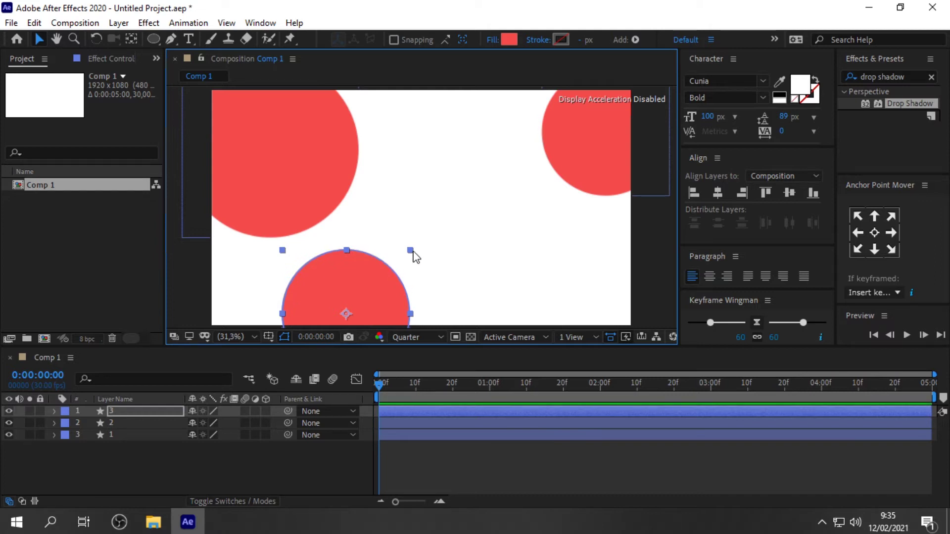
drag(412, 252, 404, 255)
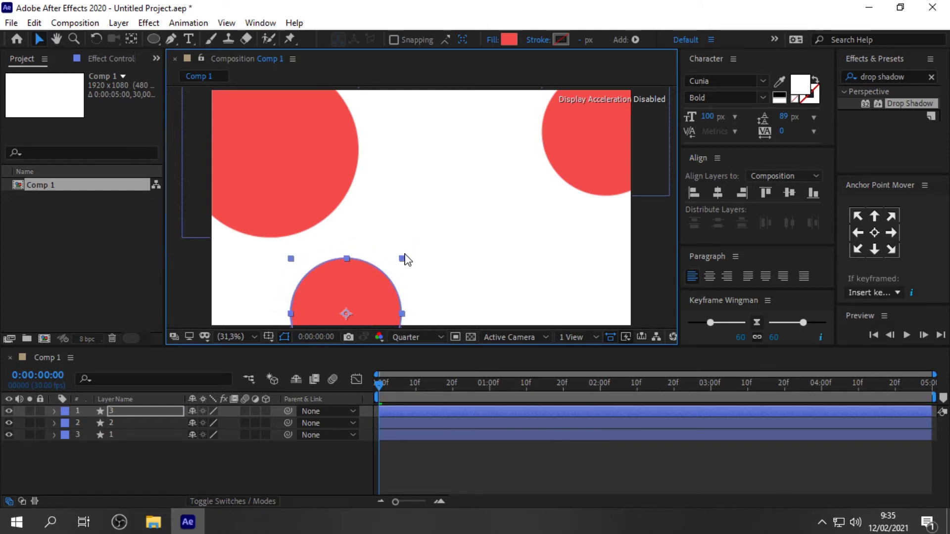
drag(357, 281, 330, 281)
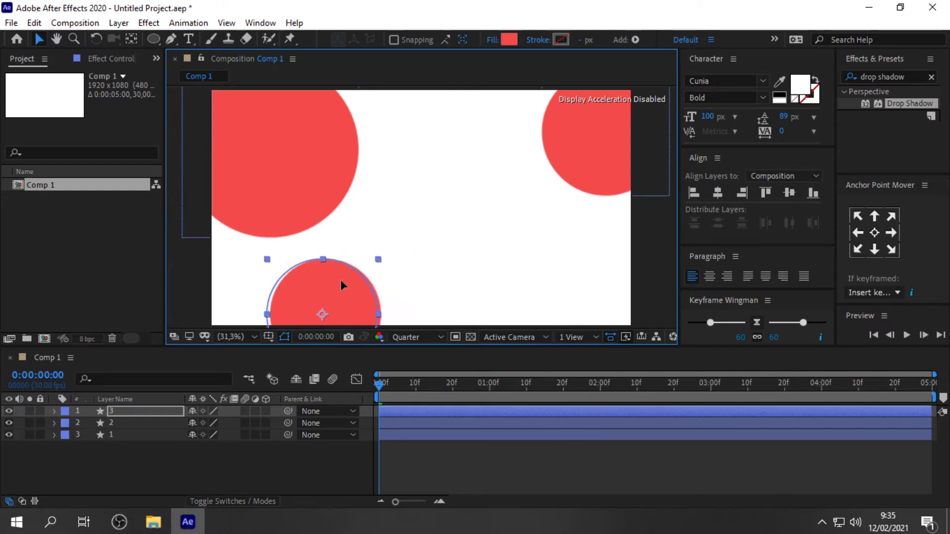
click(555, 133)
drag(542, 199, 535, 202)
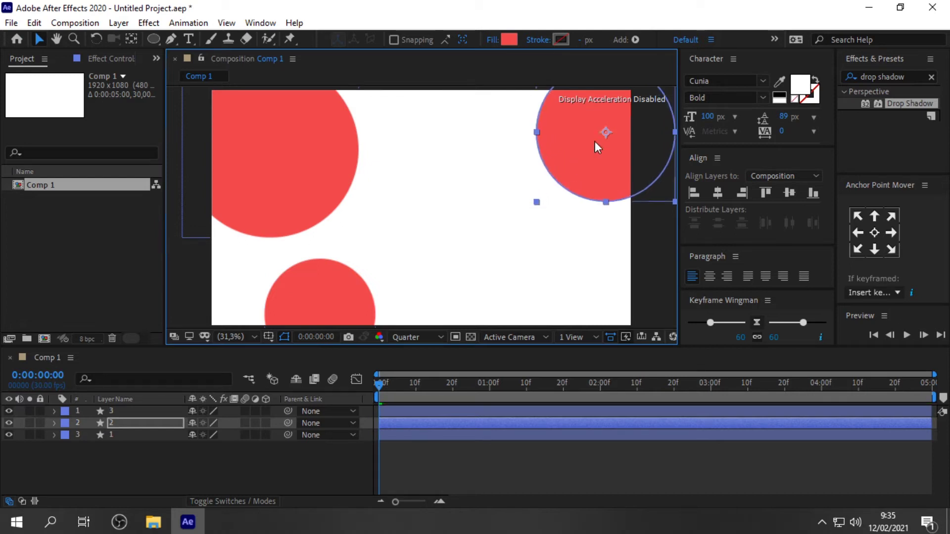
drag(595, 141, 585, 142)
Rename the other two circle layers 3 and 5.
click(233, 465)
click(150, 424)
text(3)
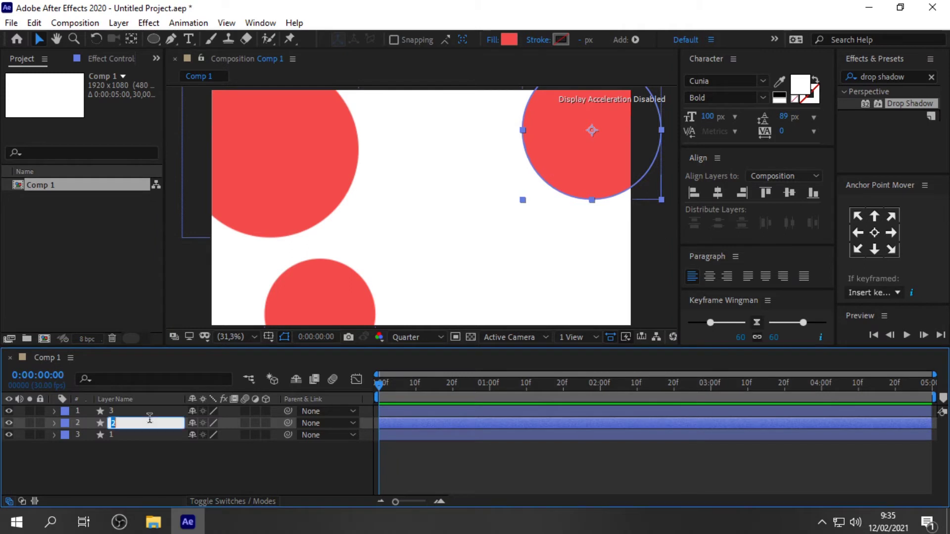
click(153, 411)
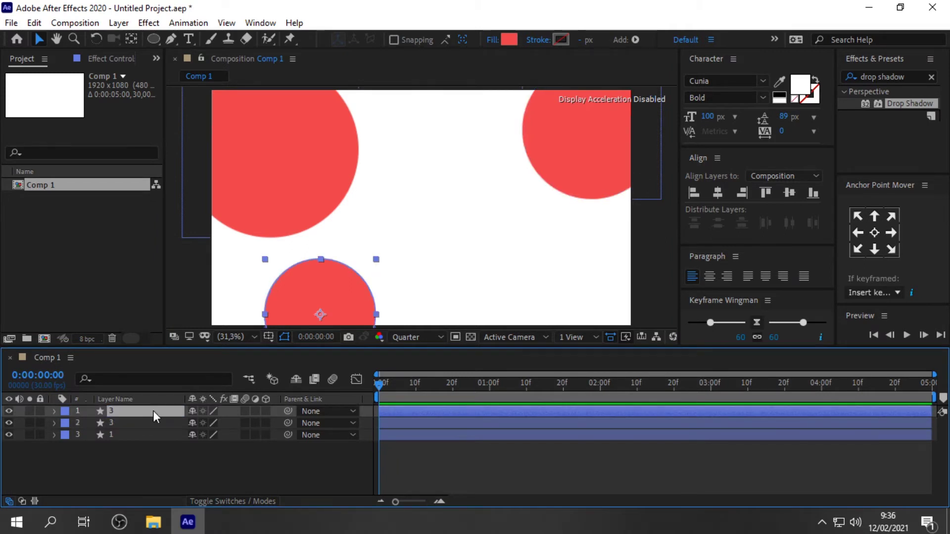
key(Return)
text(5)
key(Return)
Draw a red square on its own new shape layer with the Rectangle tool.
click(154, 38)
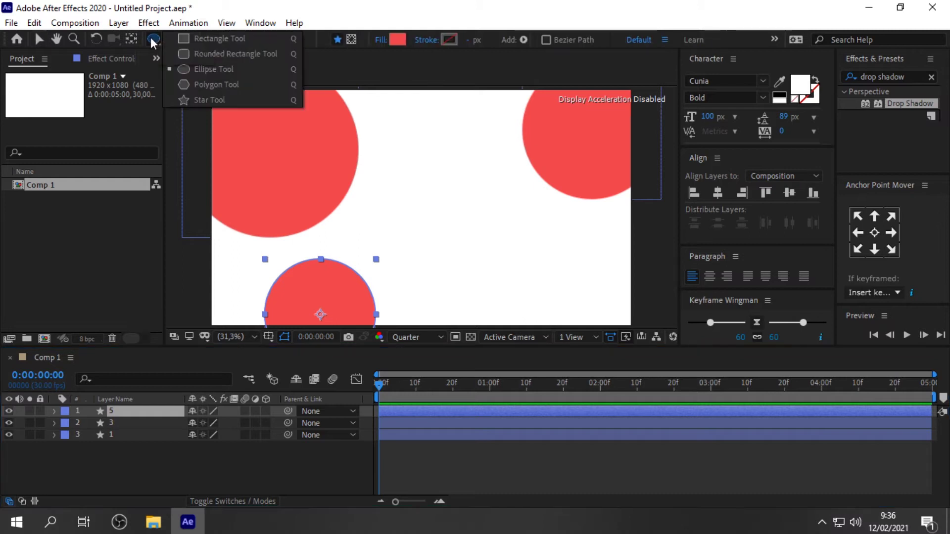
click(189, 52)
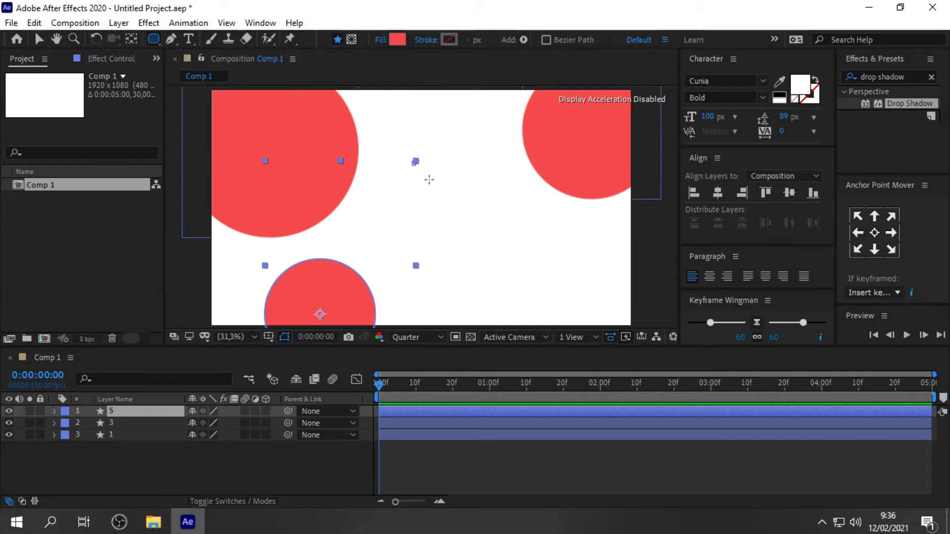
drag(412, 161, 507, 255)
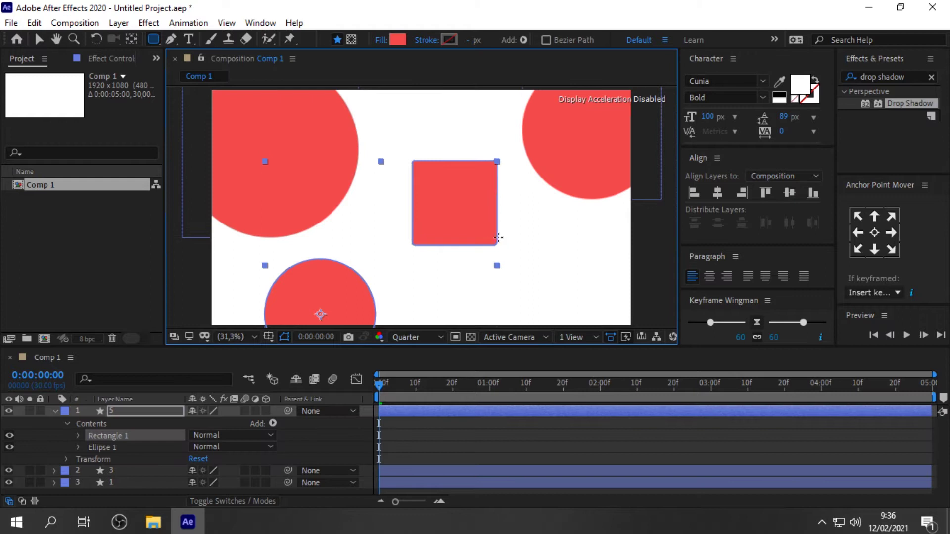
key(Delete)
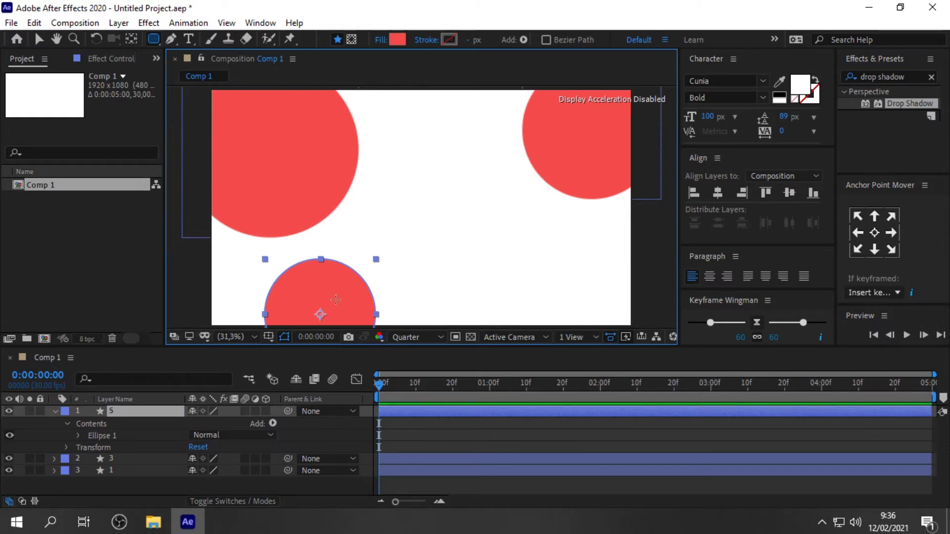
click(54, 411)
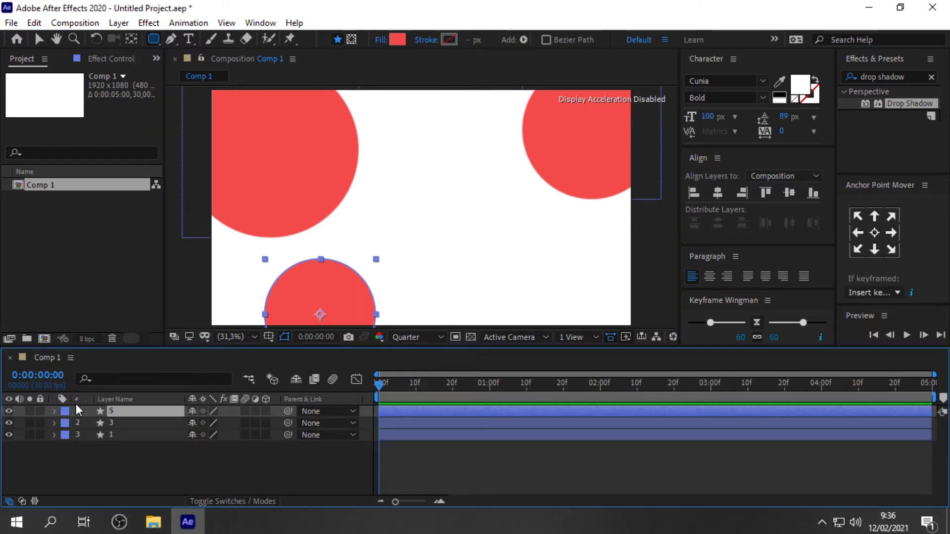
click(196, 469)
drag(421, 168, 529, 277)
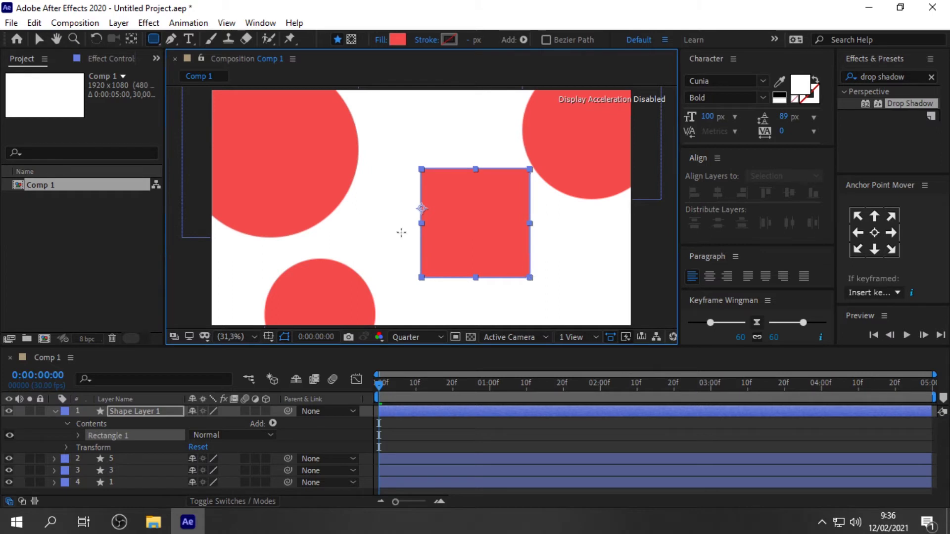
Centre the square's anchor point and move it to the top centre.
click(39, 38)
click(875, 233)
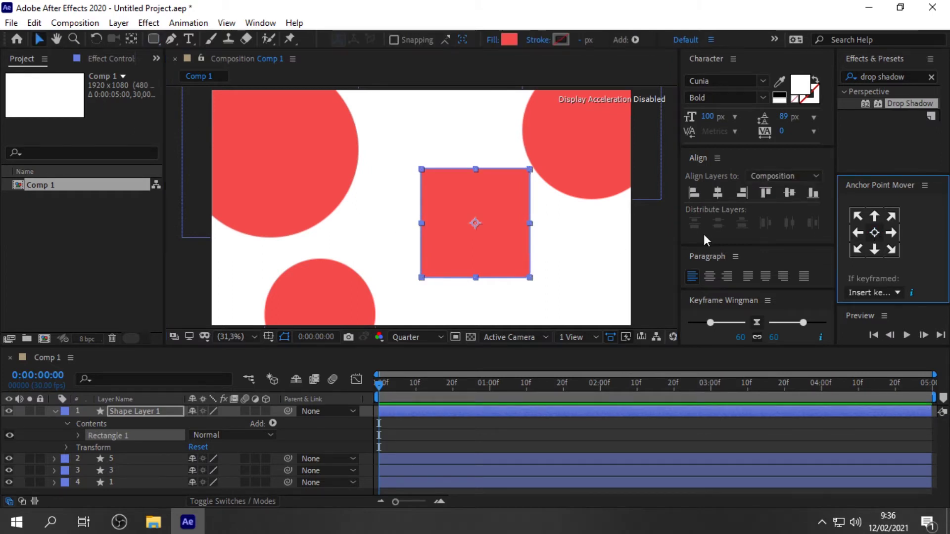
drag(493, 210, 450, 133)
Rotate the square -10°, name its layer 2, and move it up to the top edge.
key(r)
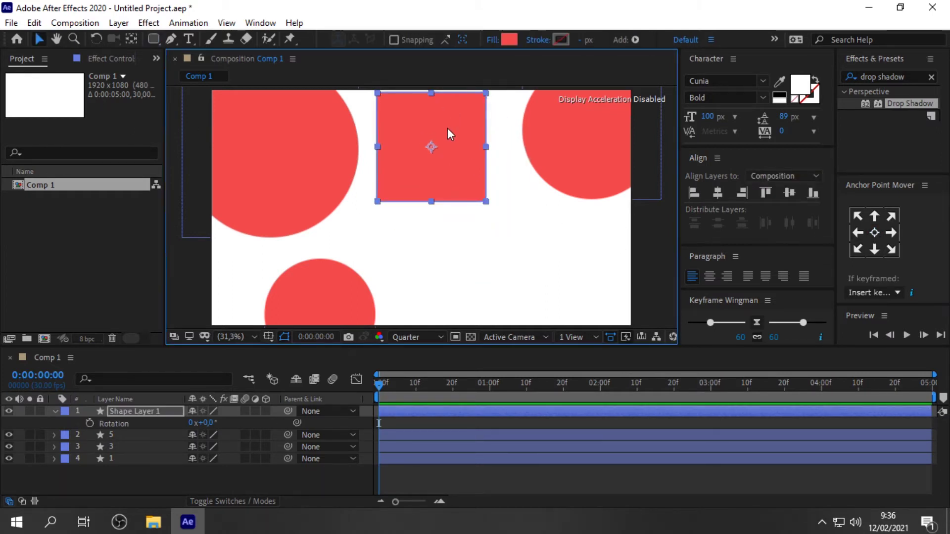
drag(209, 423, 202, 424)
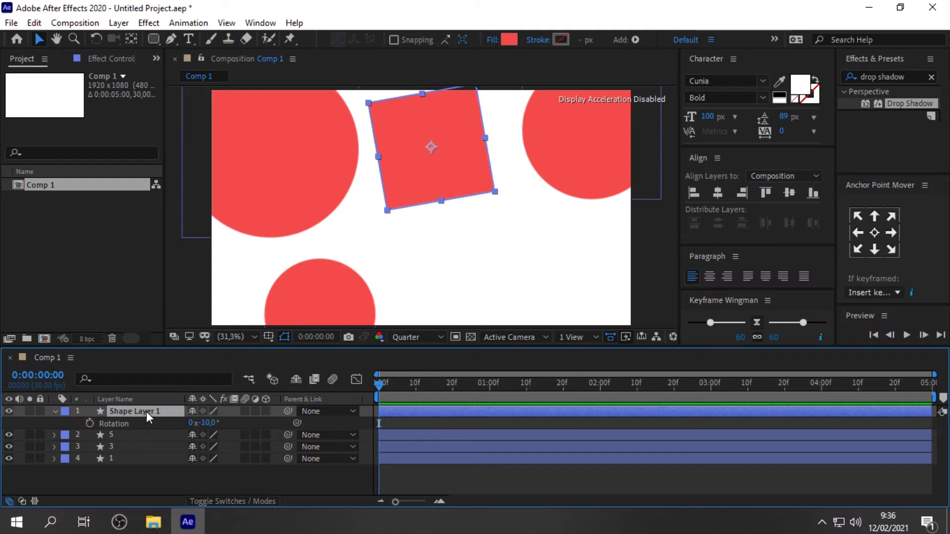
text(22)
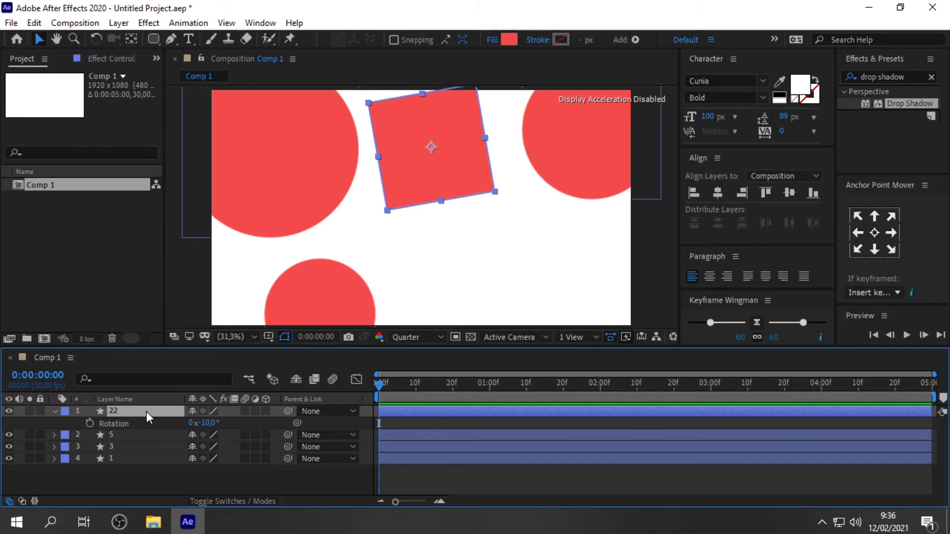
double_click(147, 412)
text(2)
click(198, 463)
click(456, 150)
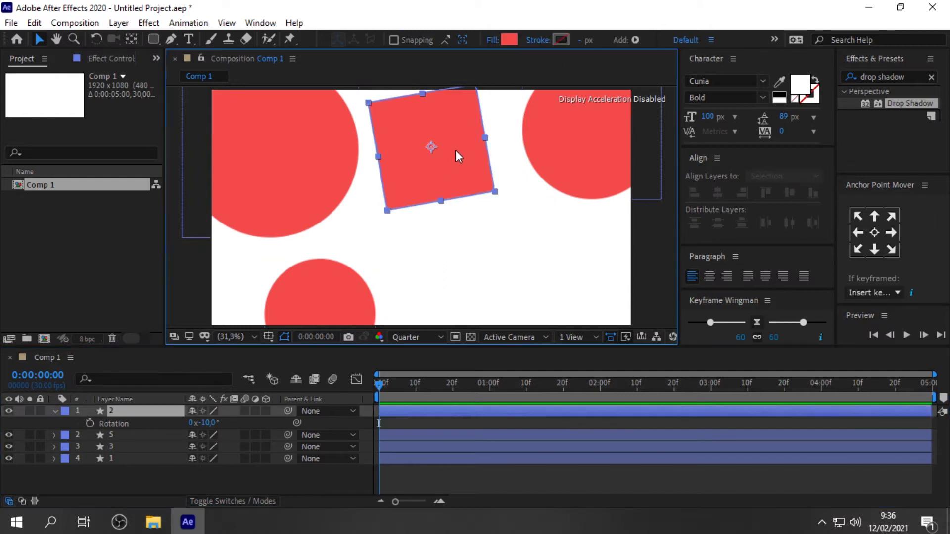
drag(456, 150, 461, 123)
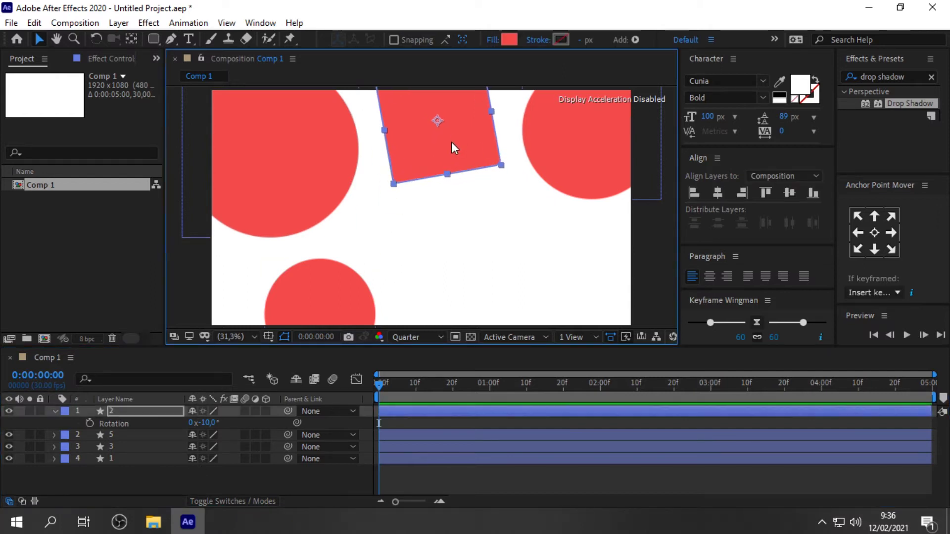
Duplicate the square as layer 4, move it lower right, and rotate it to 17°.
key(ctrl+d)
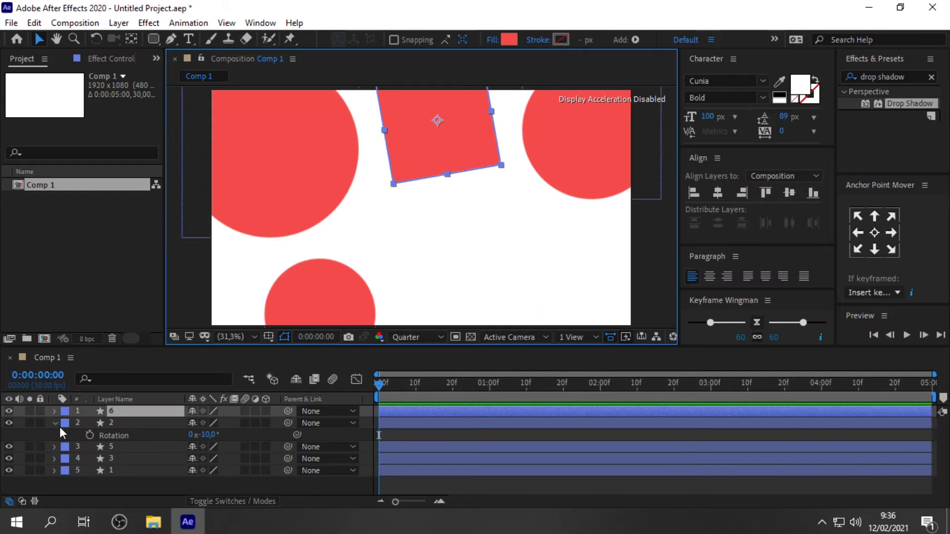
key(Return)
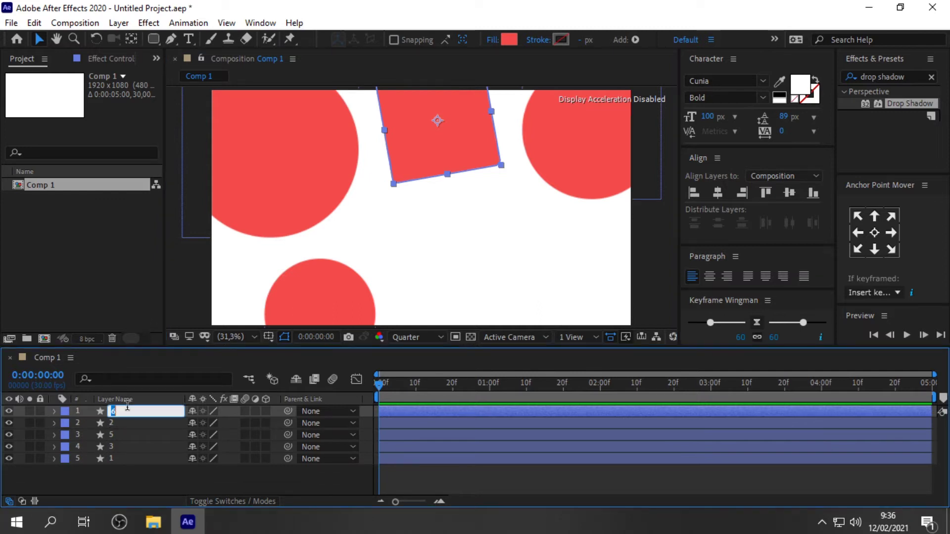
text(4)
key(Return)
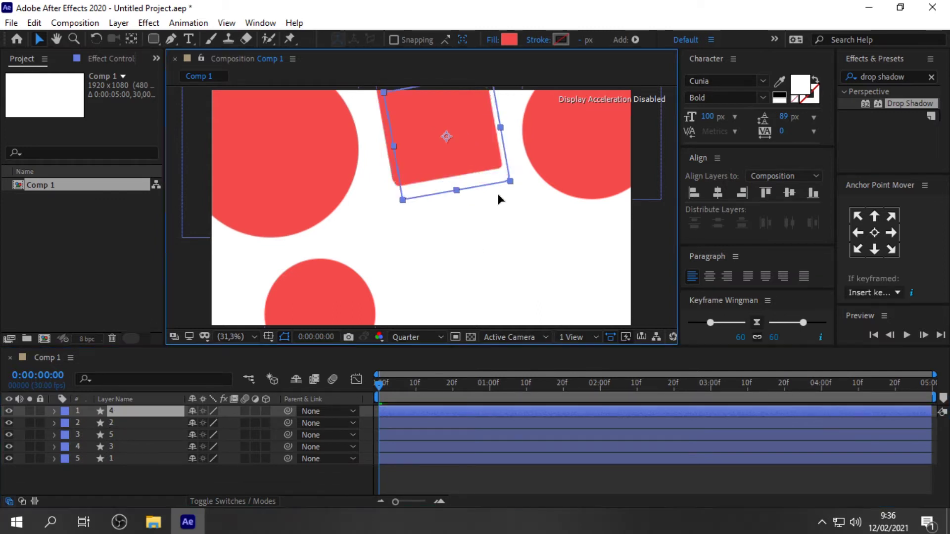
drag(446, 139, 524, 306)
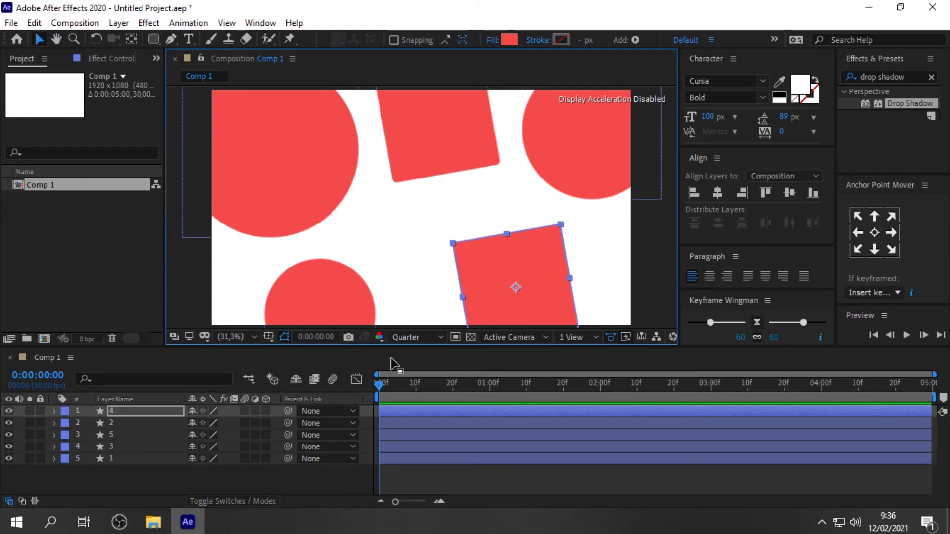
key(r)
drag(207, 424, 223, 423)
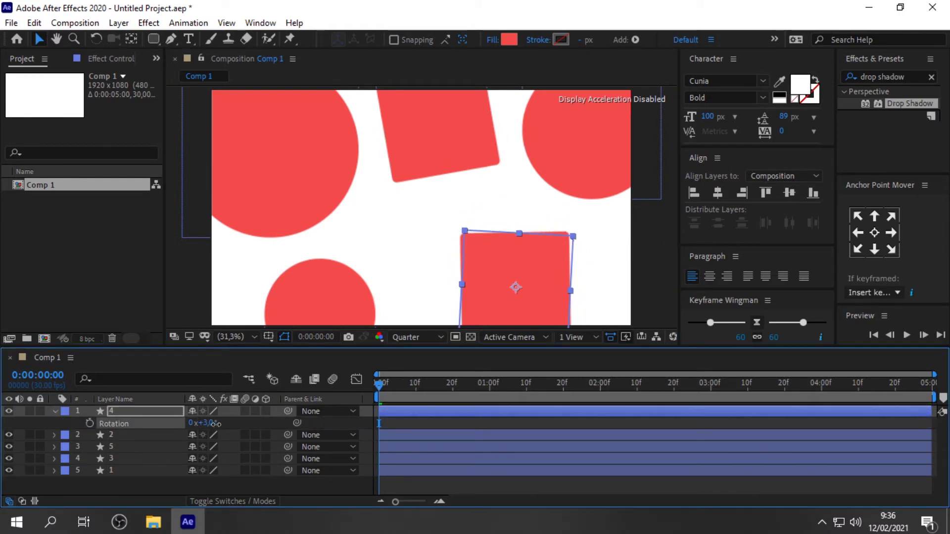
Scale up the layer 4 square and nudge it down and right.
click(566, 253)
drag(586, 252, 623, 226)
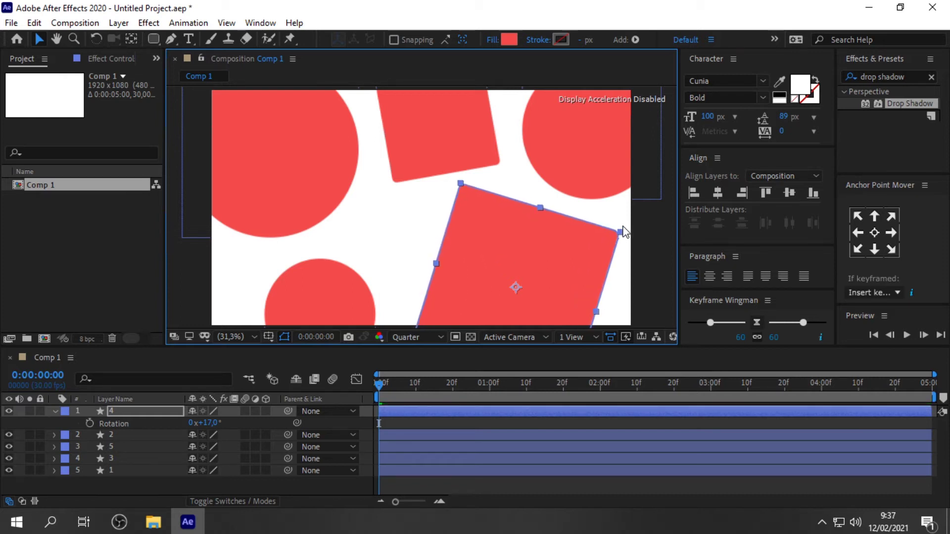
drag(554, 254, 562, 278)
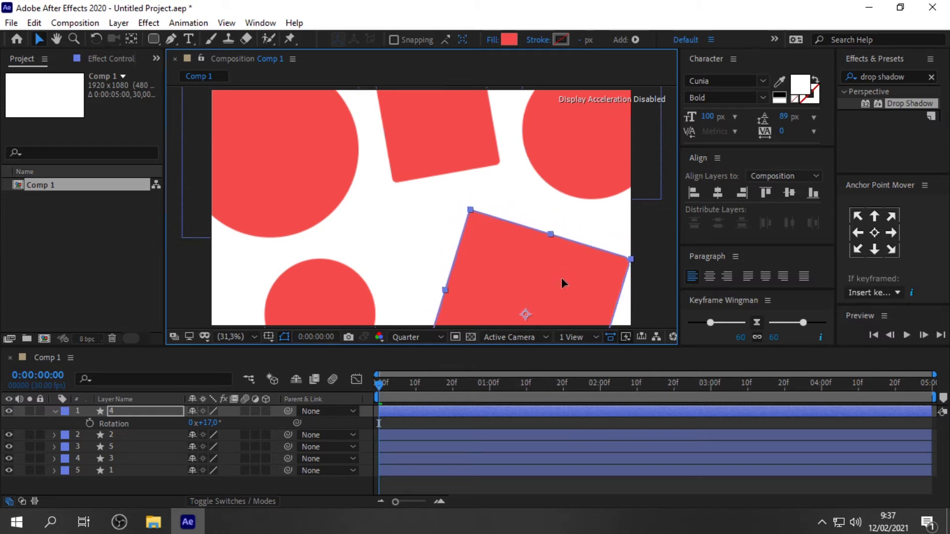
click(359, 285)
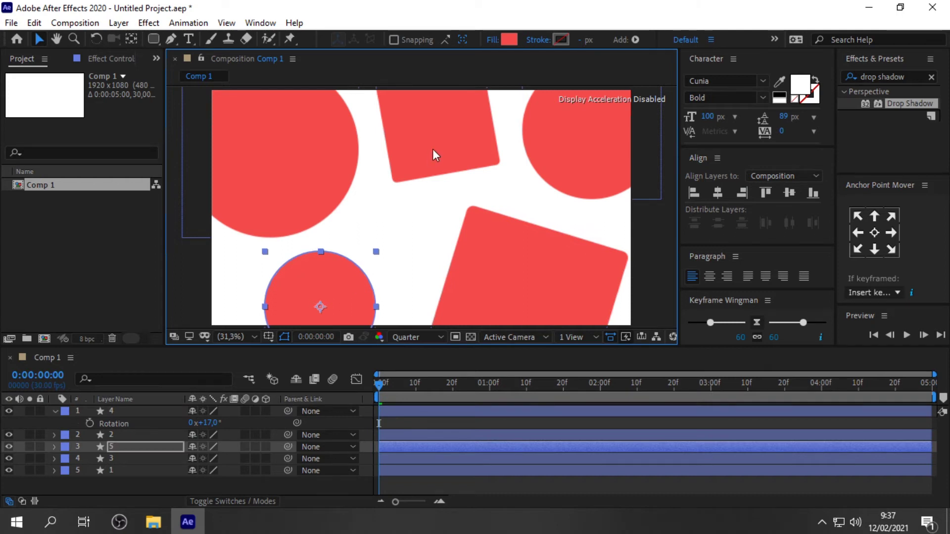
click(434, 151)
click(649, 231)
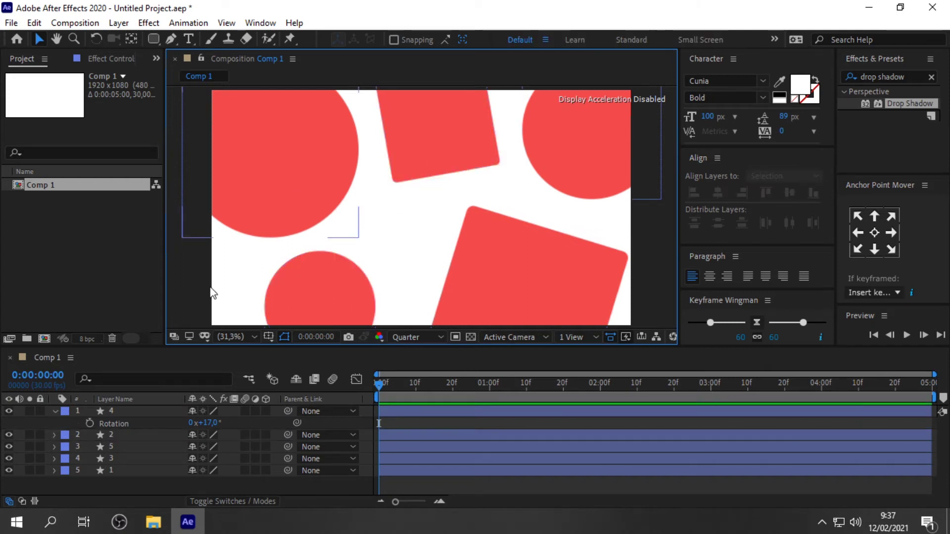
Reorder the shape layers in the Timeline so they stack 1 through 5.
click(54, 412)
click(112, 447)
mouse_move(115, 456)
mouse_down()
mouse_move(132, 409)
mouse_move(126, 422)
mouse_up()
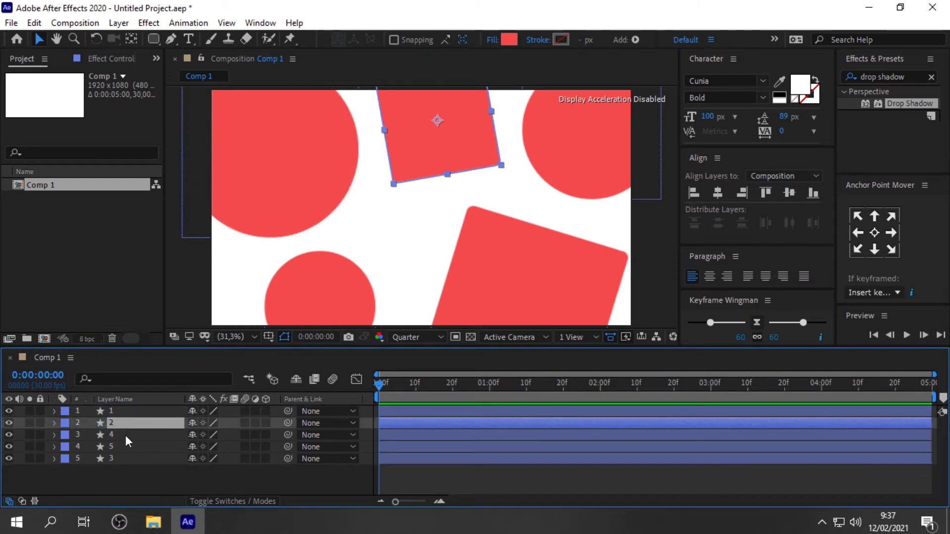
drag(123, 458, 126, 435)
Select the big top-left circle, layer 1, and check its Position value.
click(149, 414)
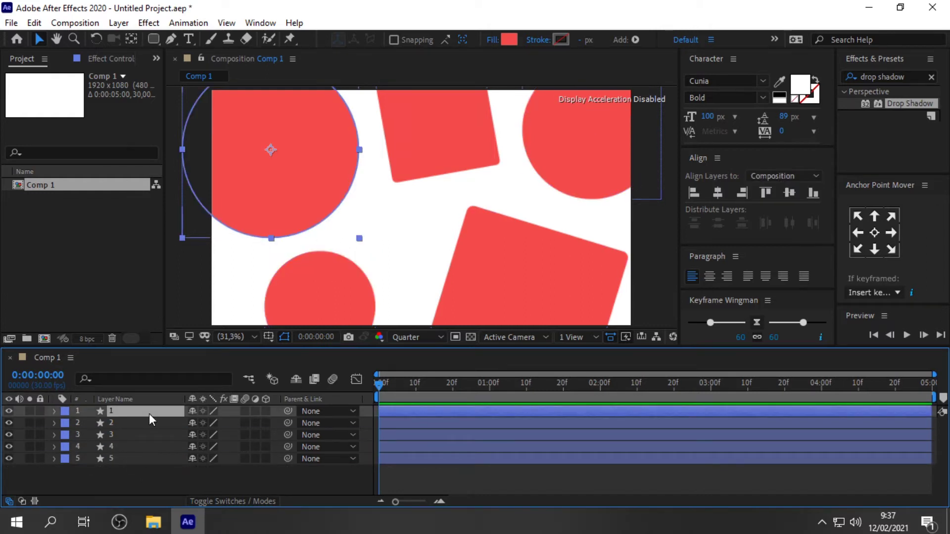
key(p)
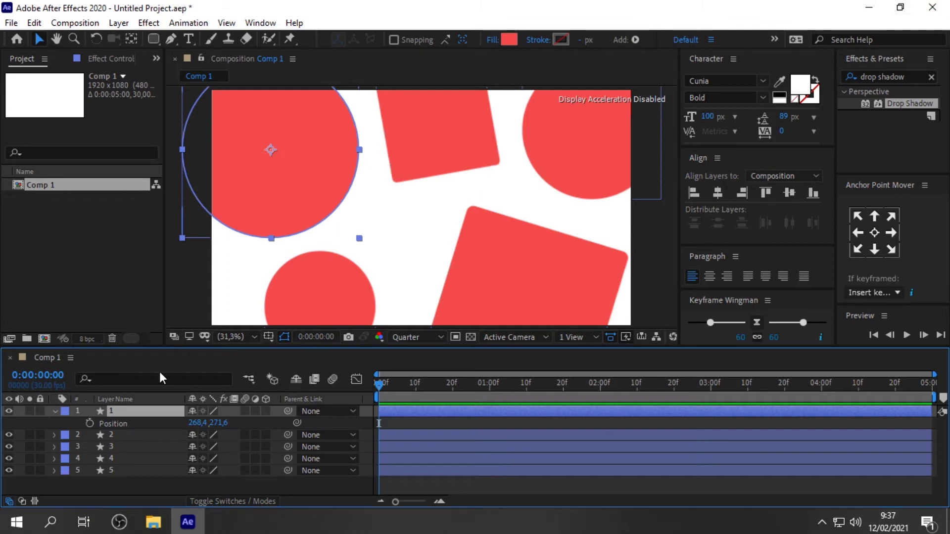
click(53, 412)
click(150, 482)
click(138, 409)
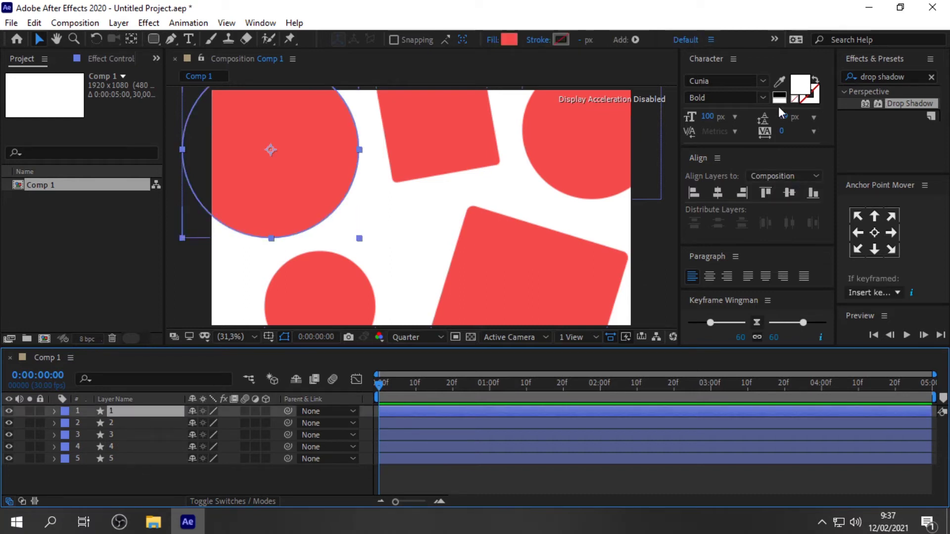
click(910, 77)
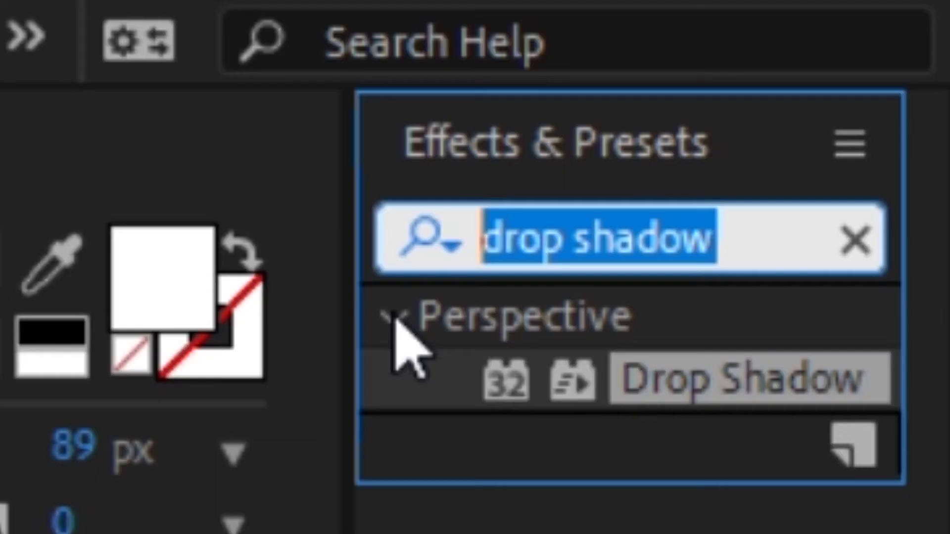
Apply a Radial Gradient Ramp to layer 1, start at top edge, end lower left.
text(ramp)
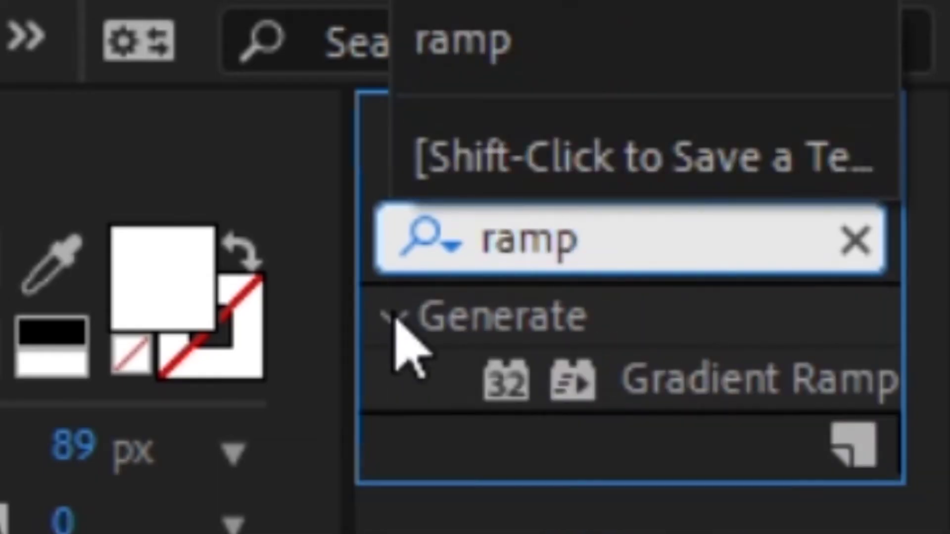
drag(643, 391, 300, 126)
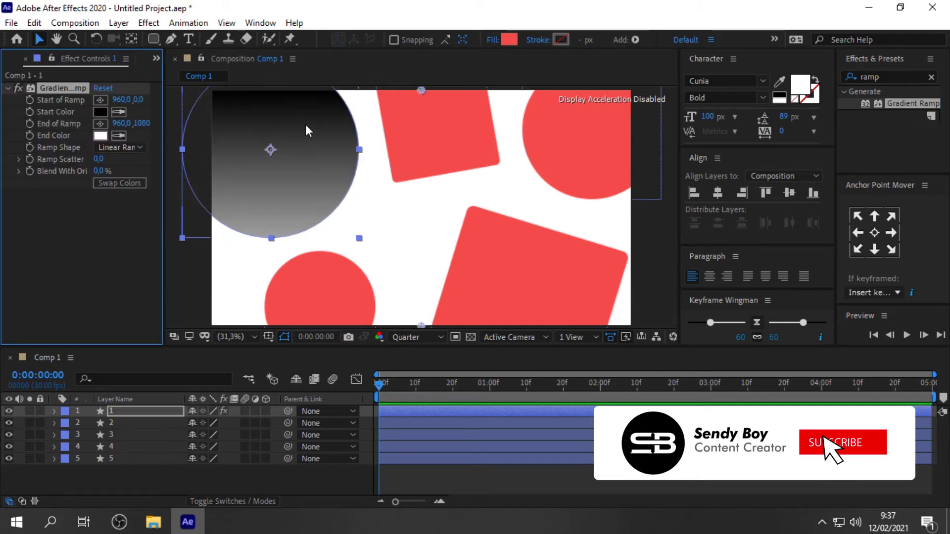
click(124, 146)
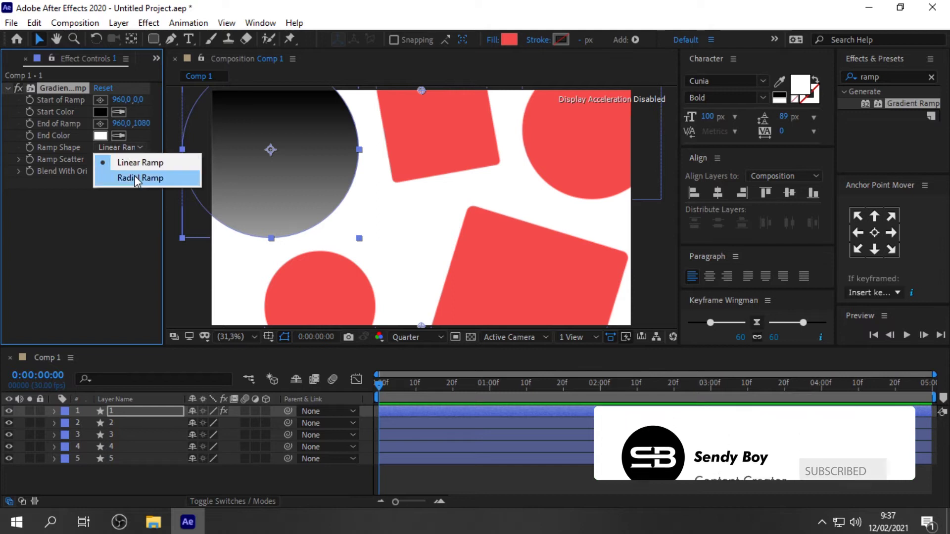
click(135, 177)
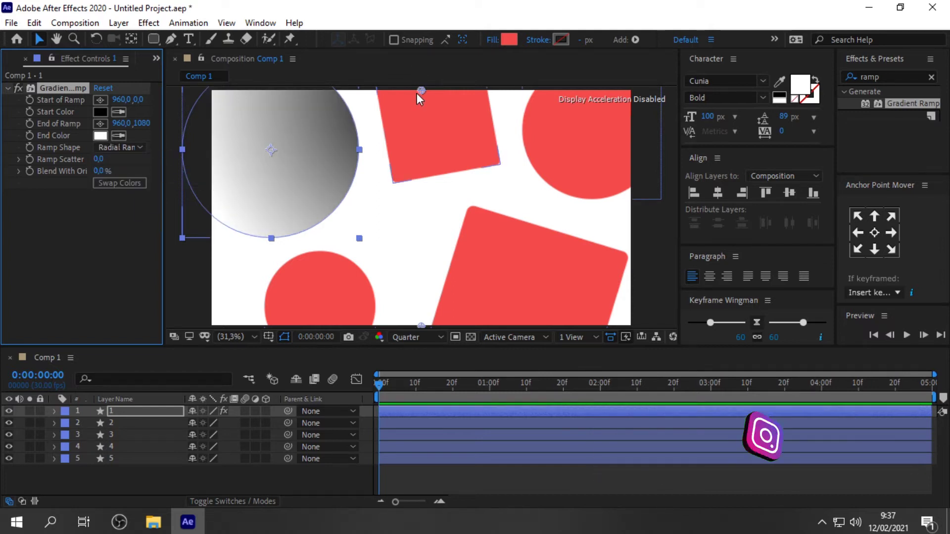
drag(421, 91, 337, 93)
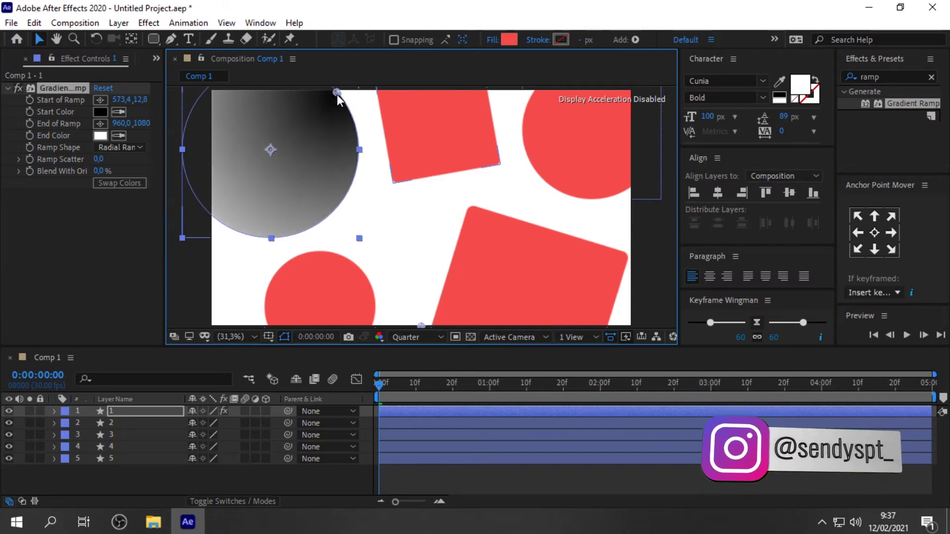
drag(420, 327, 233, 246)
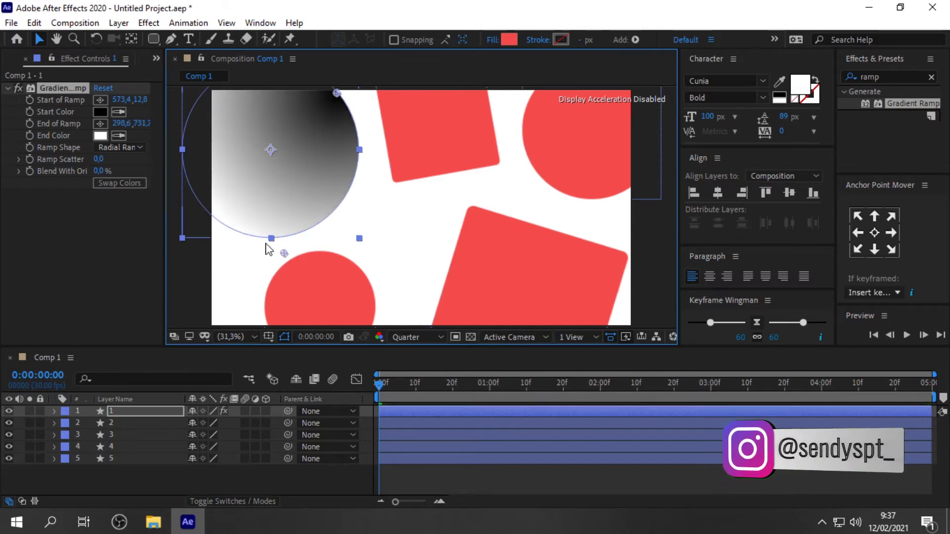
click(106, 114)
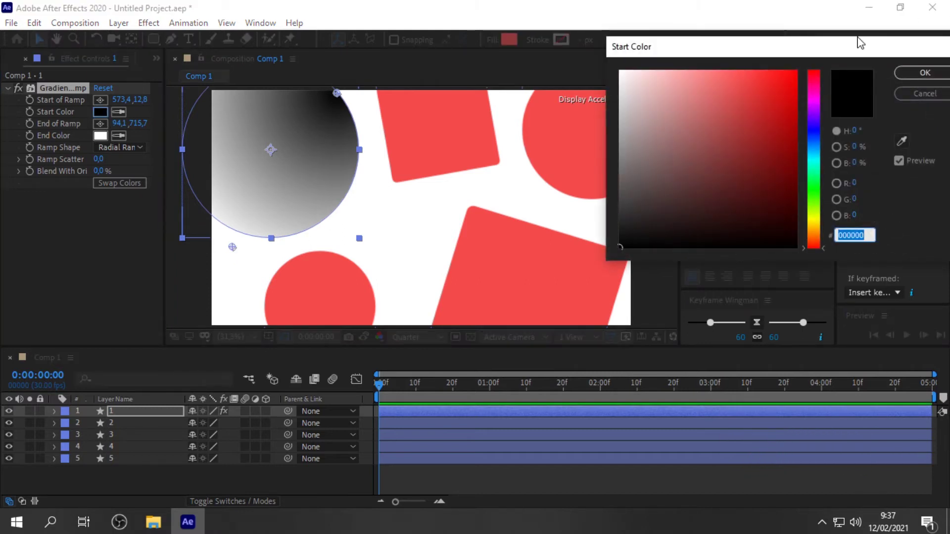
Set the gradient's Start Color to pink F340D8.
click(813, 100)
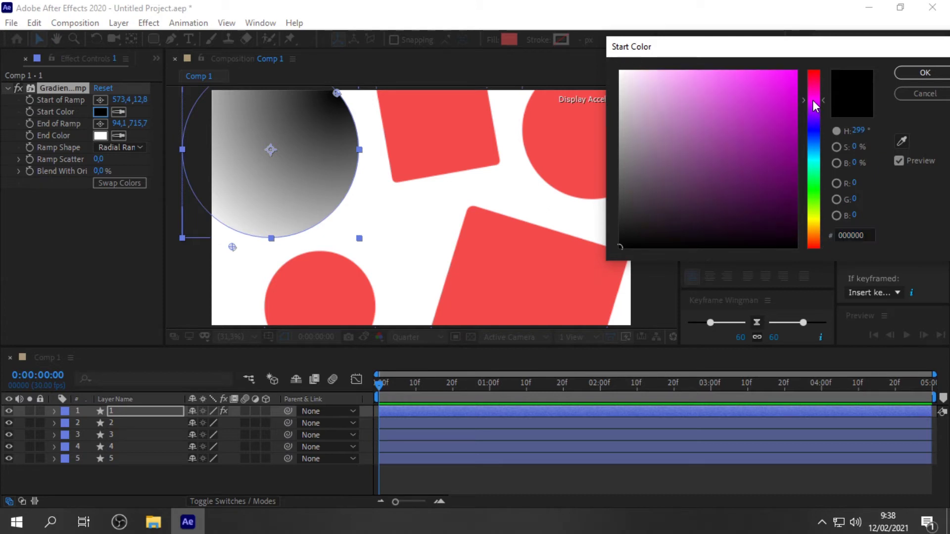
drag(815, 101, 815, 95)
mouse_move(757, 85)
mouse_down()
mouse_move(758, 74)
mouse_move(750, 79)
mouse_up()
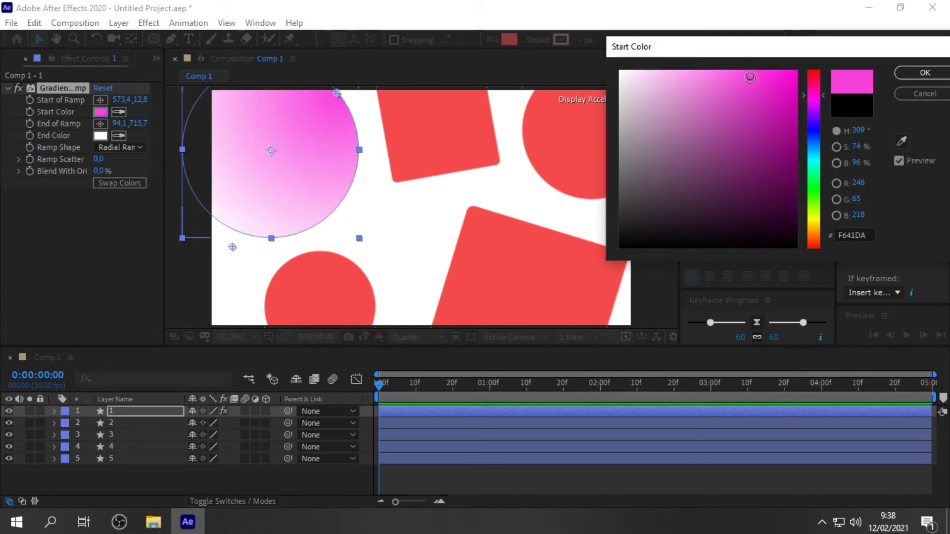
click(916, 72)
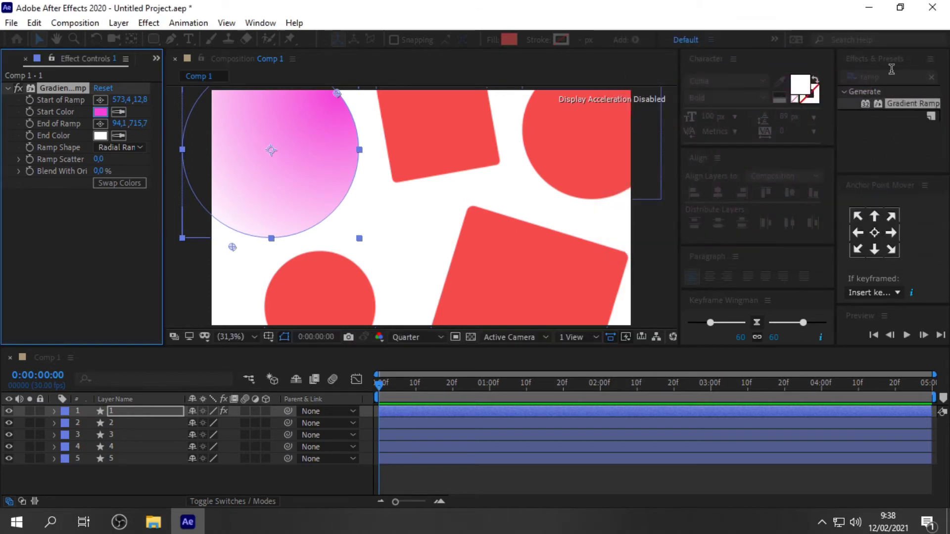
Set the gradient's End Color to purple 920BC4.
click(101, 136)
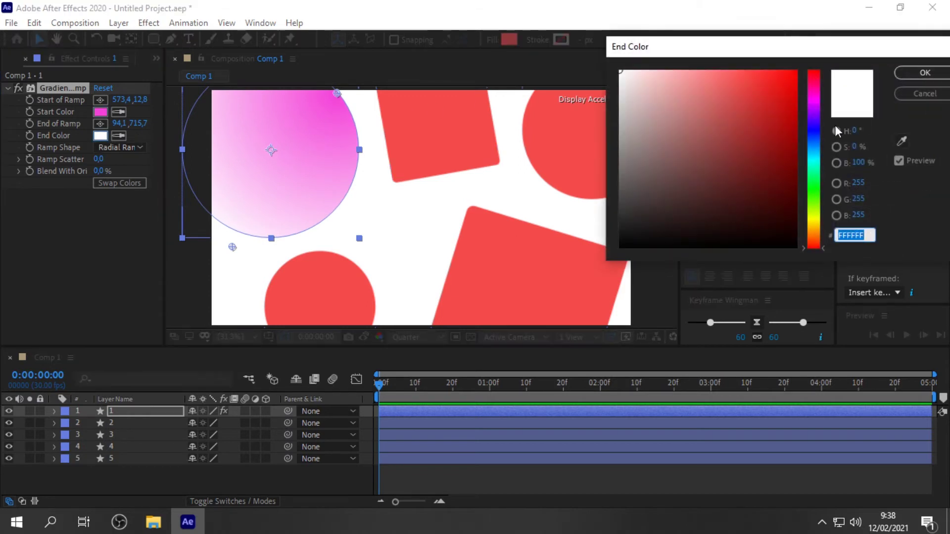
click(816, 108)
drag(781, 114, 787, 110)
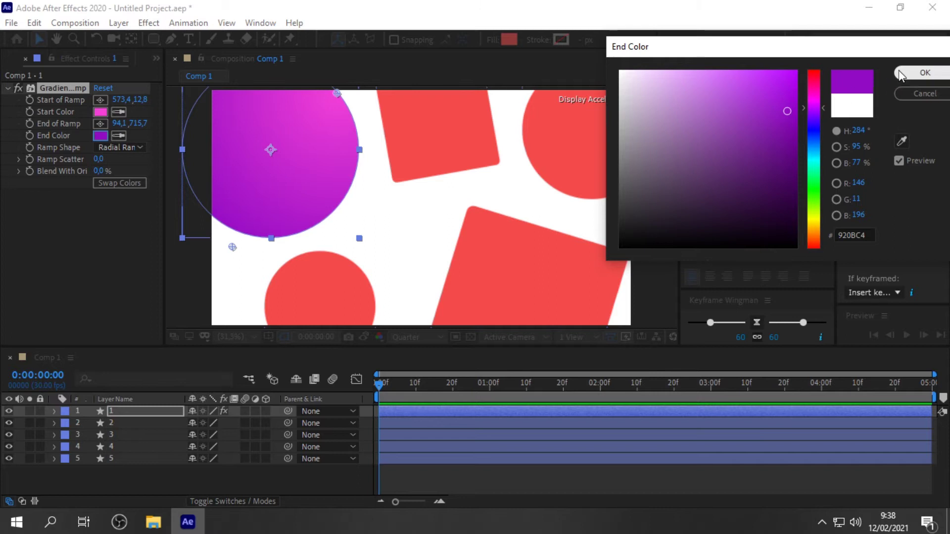
click(925, 73)
click(115, 232)
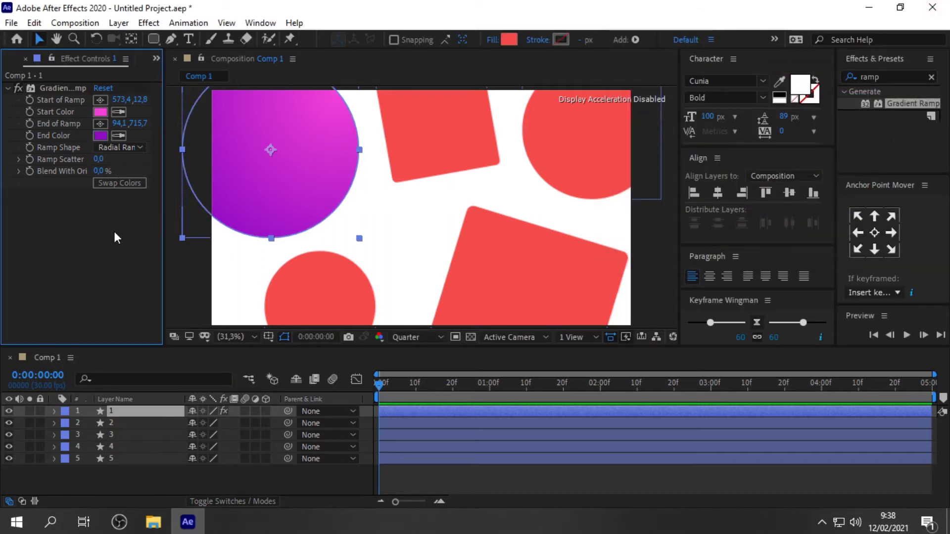
Add a Drop Shadow to the circle, using the purple End Color as Shadow Color.
click(880, 76)
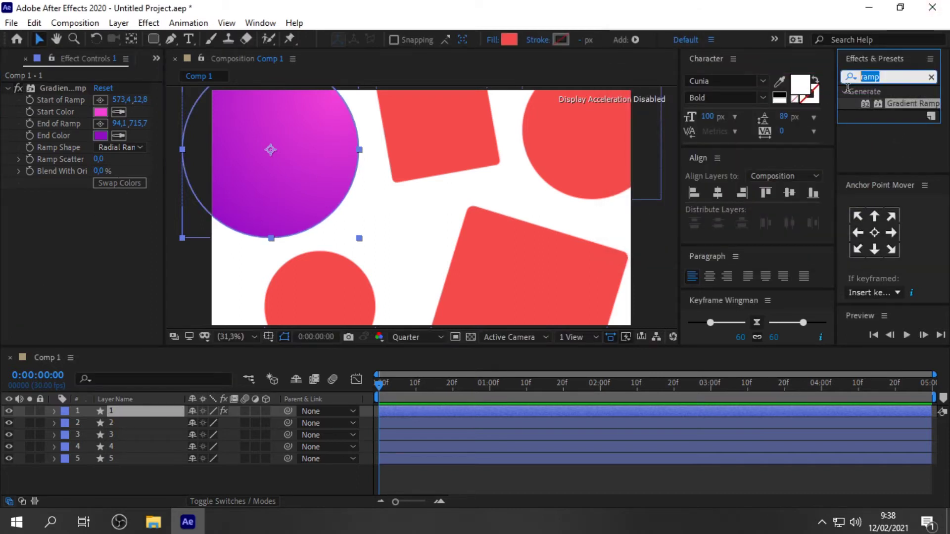
text(drop sh)
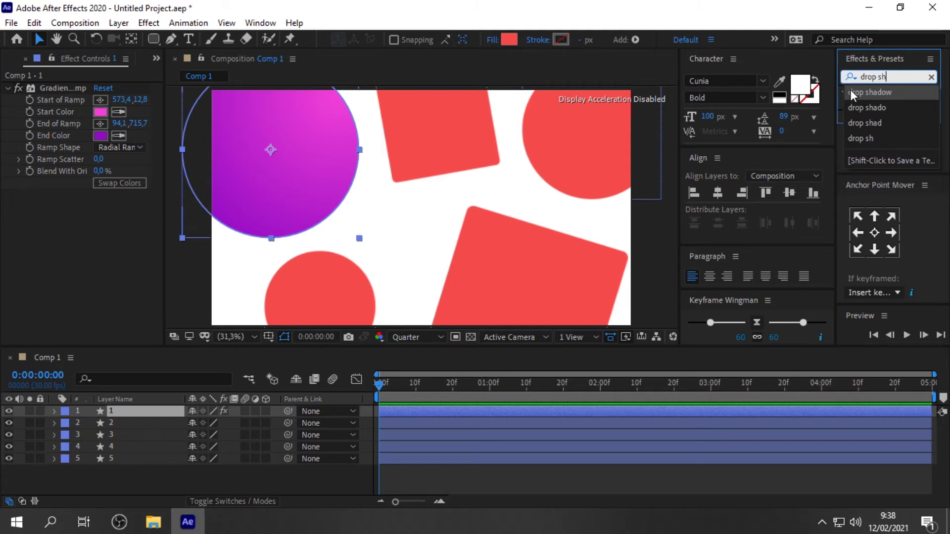
text(adow)
key(Return)
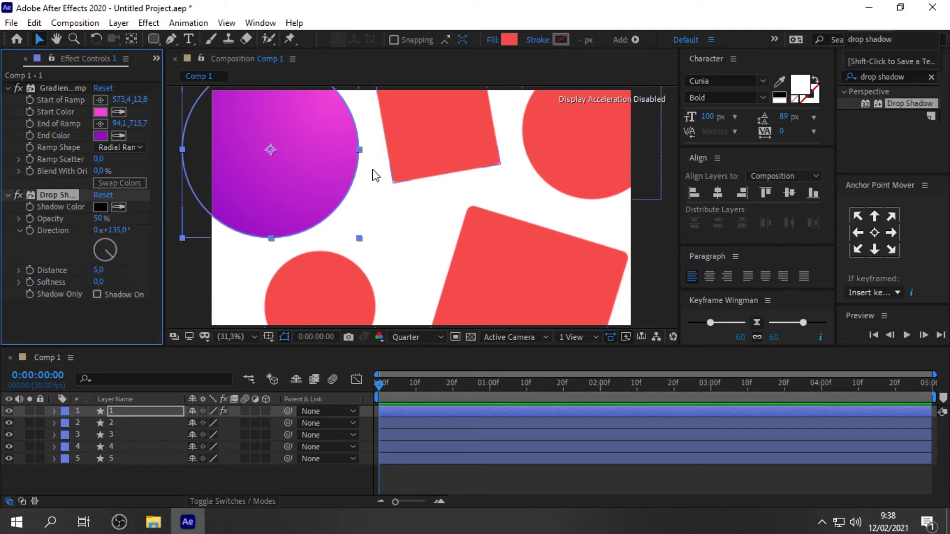
click(119, 206)
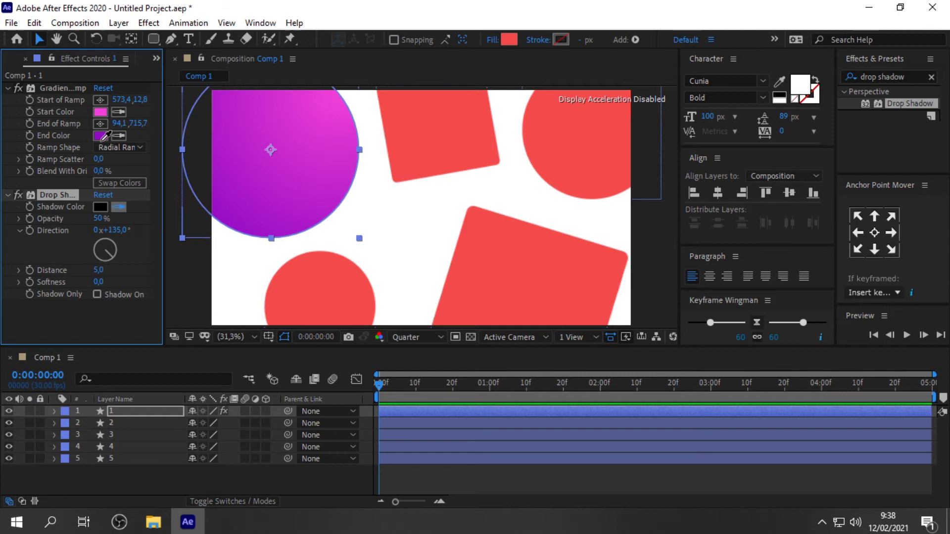
click(101, 137)
Set the shadow's Opacity to 60% and Softness to 600.
click(101, 219)
text(60)
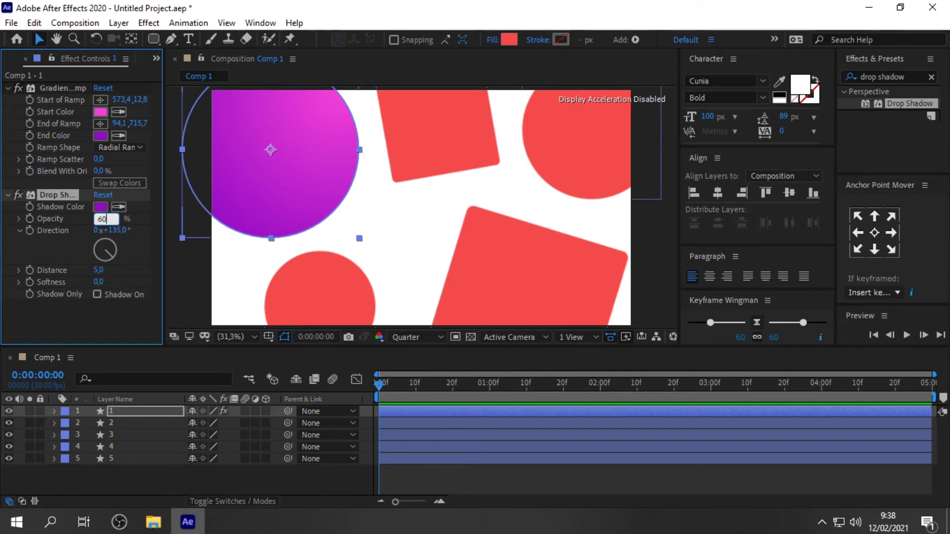
click(98, 281)
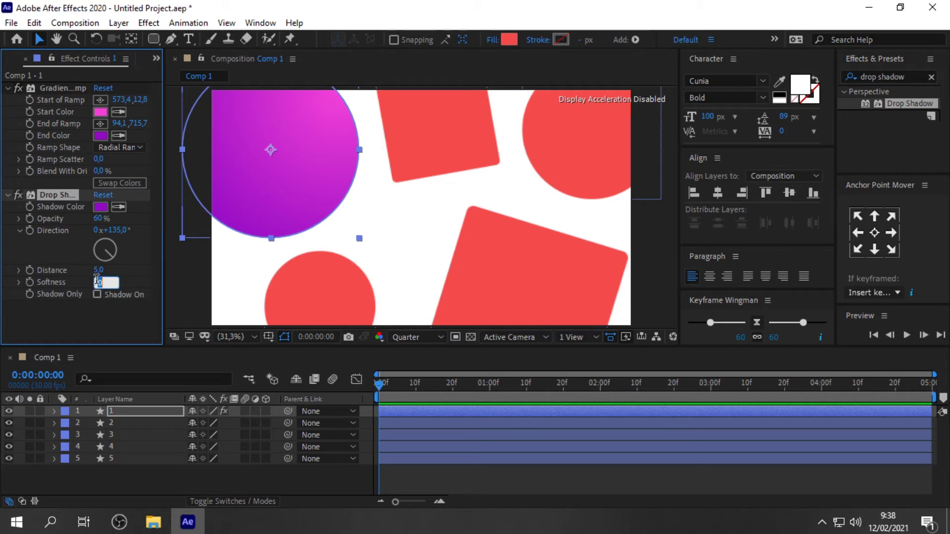
text(600)
key(Return)
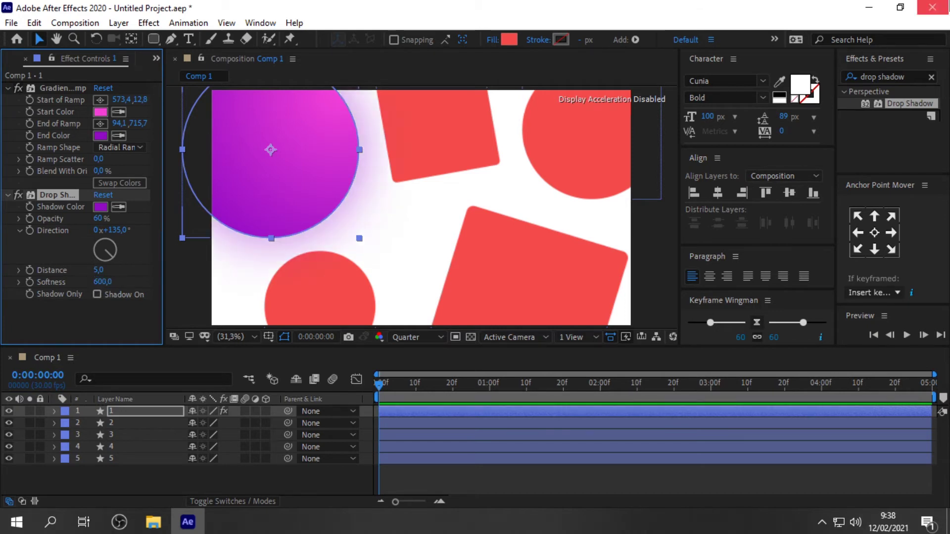
click(77, 195)
click(65, 89)
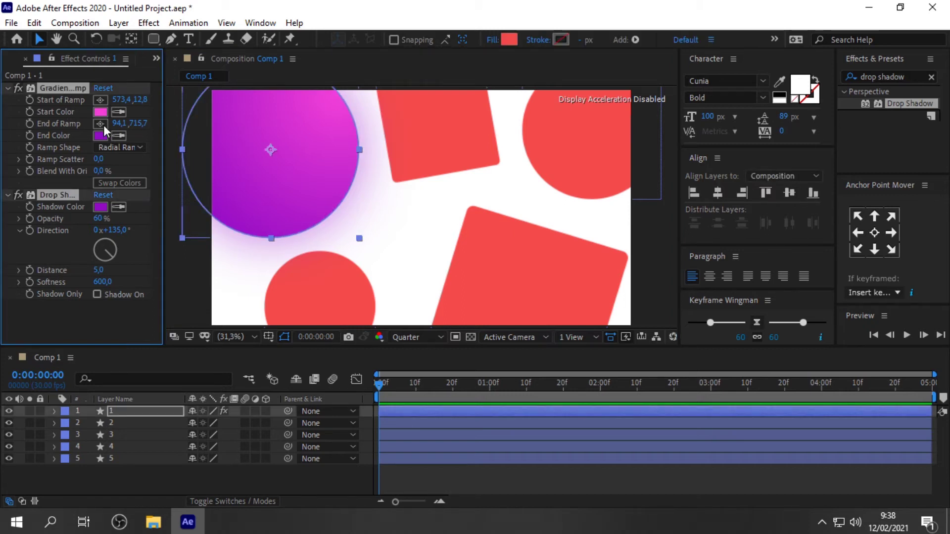
Paste Gradient Ramp and Drop Shadow onto layer 2 and move the ramp points around the square.
click(132, 425)
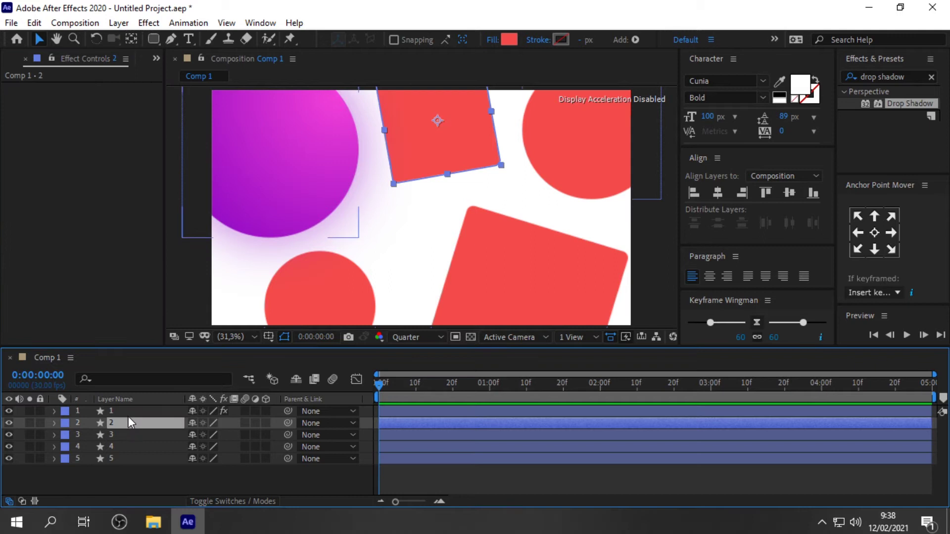
key(ctrl+v)
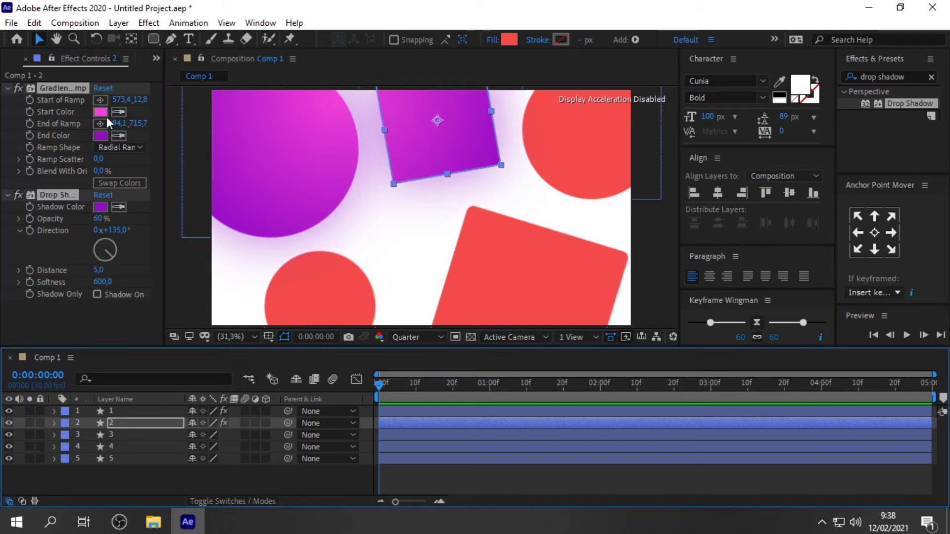
click(66, 88)
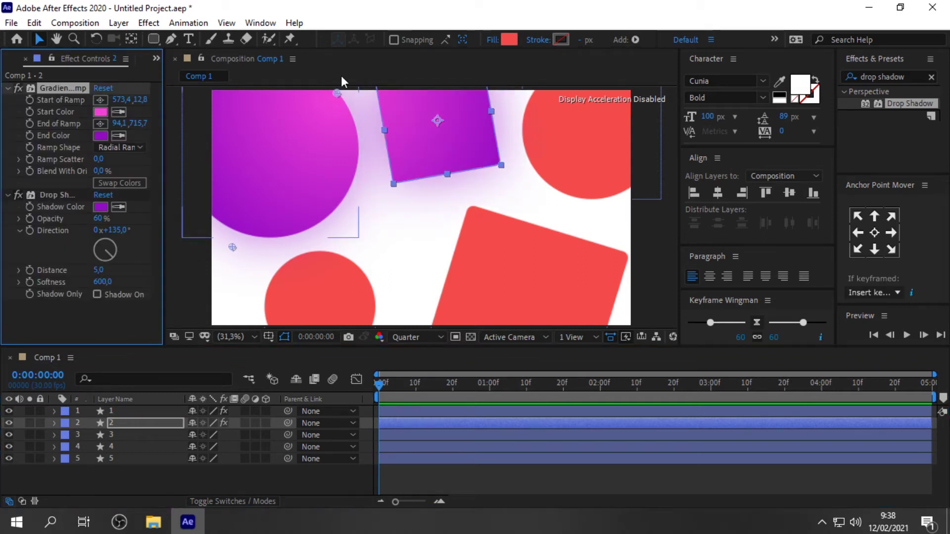
drag(336, 92, 410, 88)
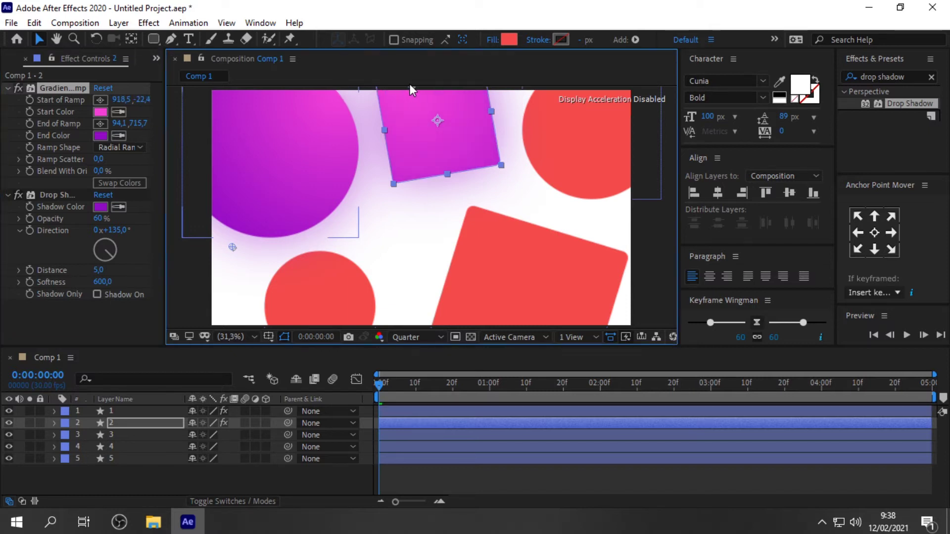
drag(232, 248, 421, 206)
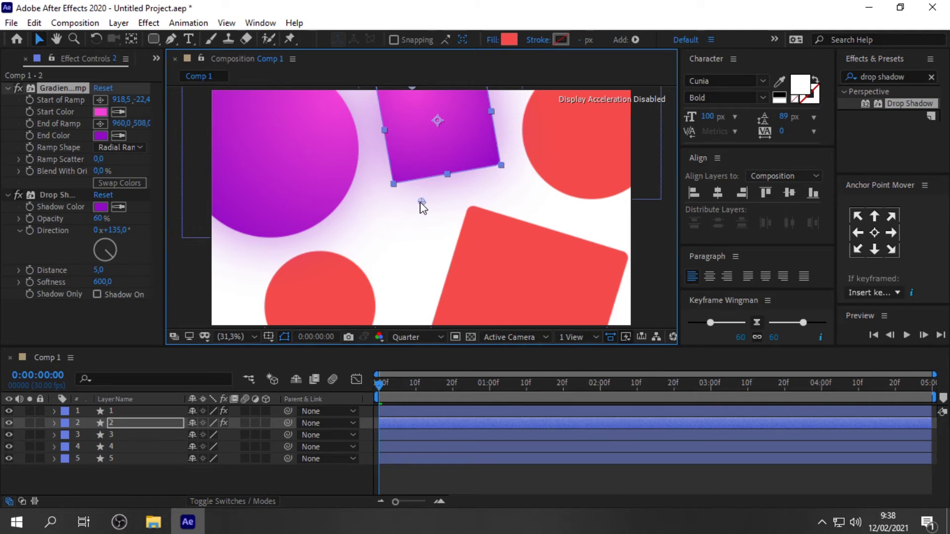
Set the gradient end colour to a fully saturated deep cyan.
click(102, 136)
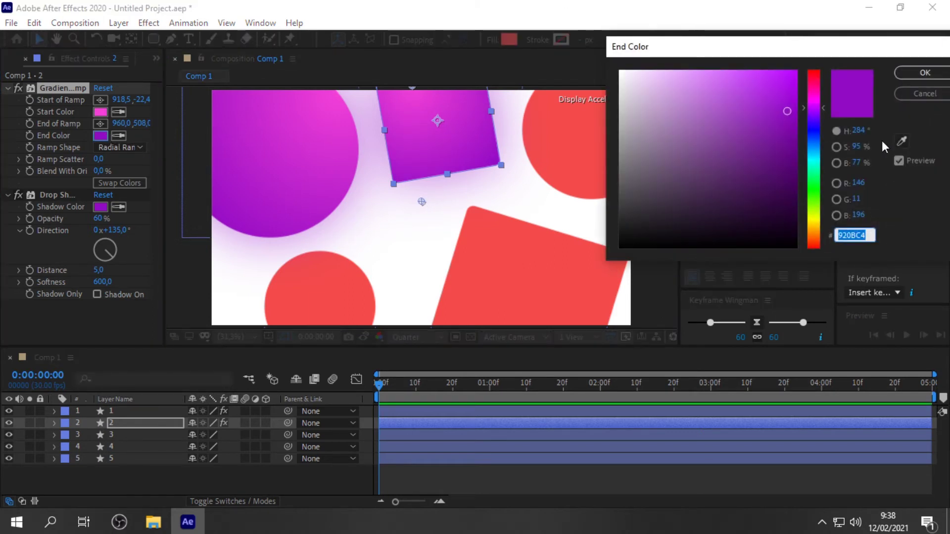
click(817, 154)
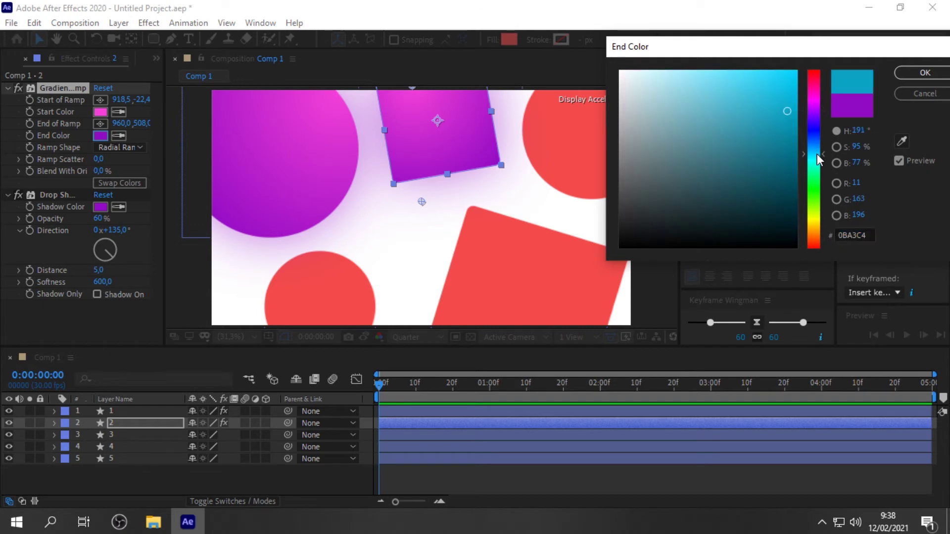
drag(816, 160, 819, 153)
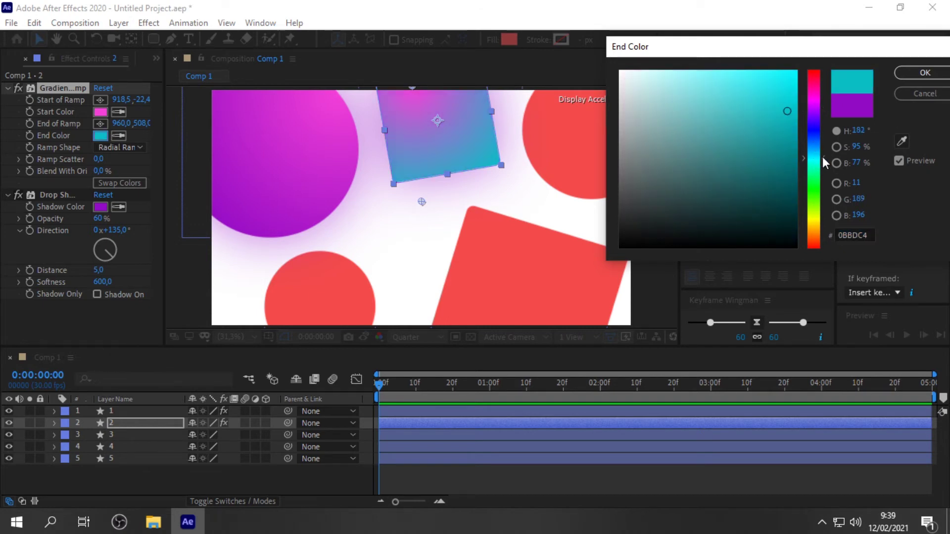
drag(790, 111, 798, 107)
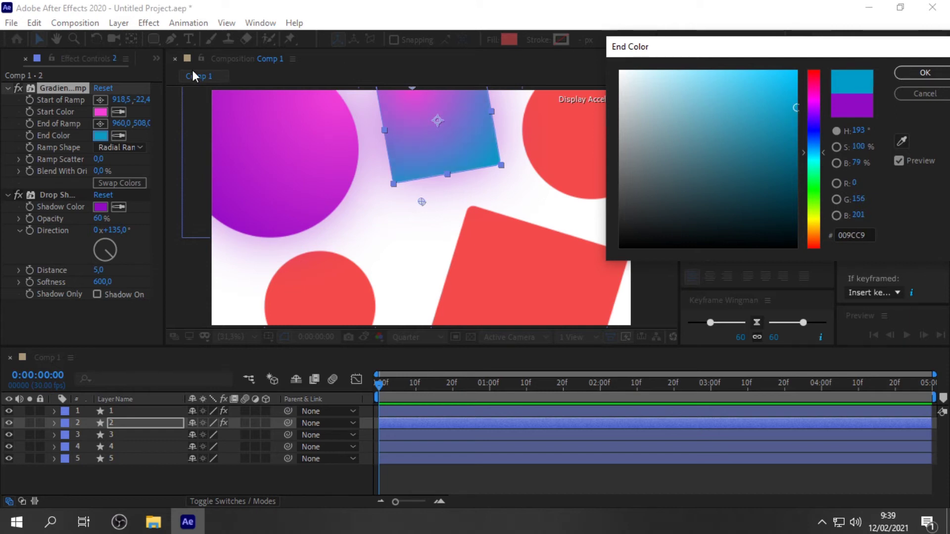
click(924, 73)
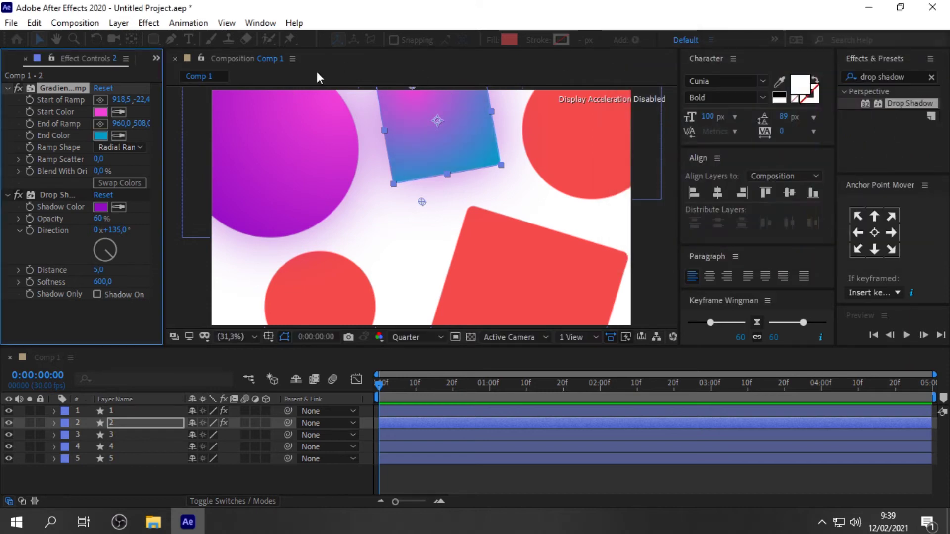
Make the start colour pale cyan and eyedrop the end colour into the shadow colour.
click(102, 112)
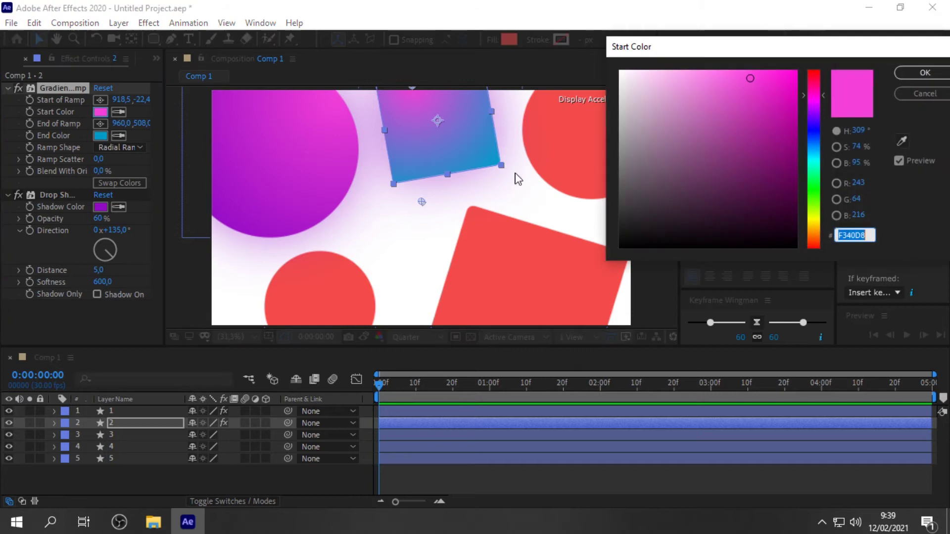
click(818, 153)
drag(750, 78, 734, 77)
click(814, 158)
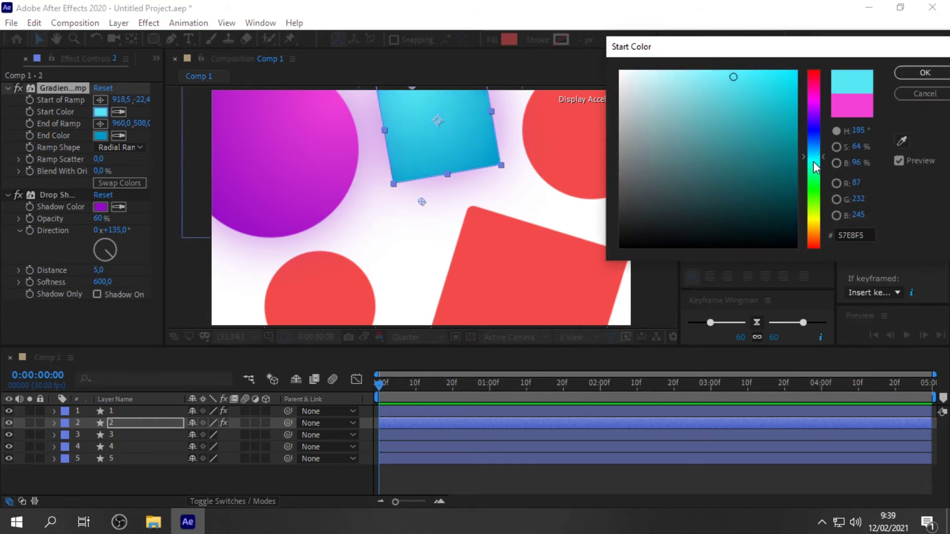
click(913, 73)
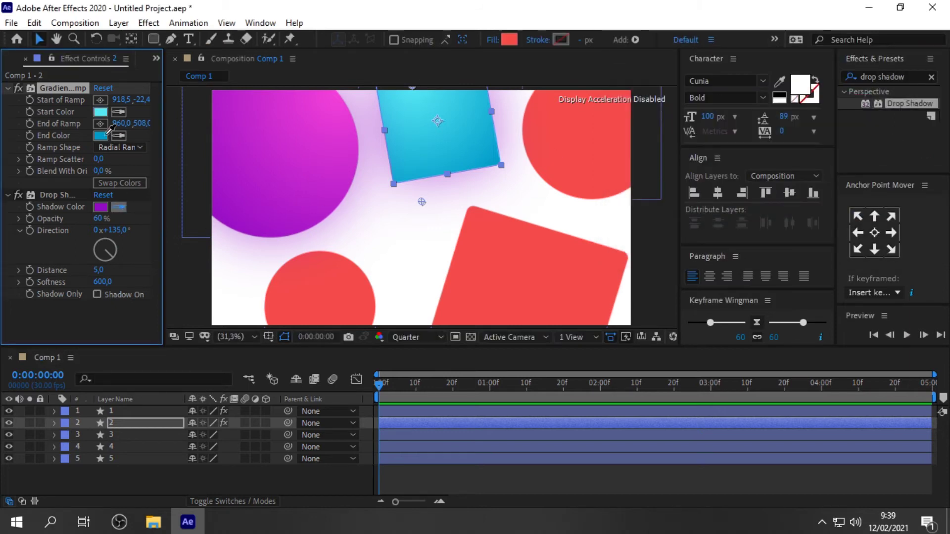
click(102, 137)
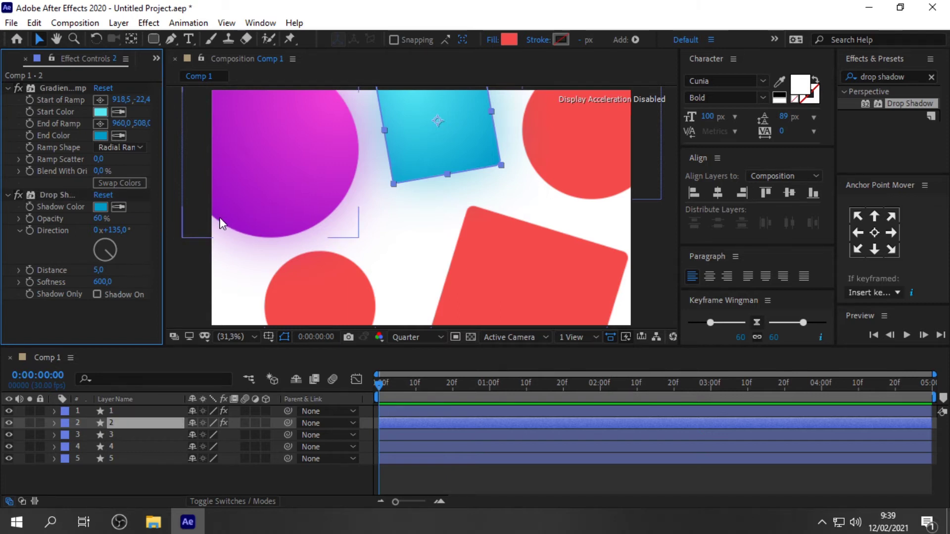
click(653, 224)
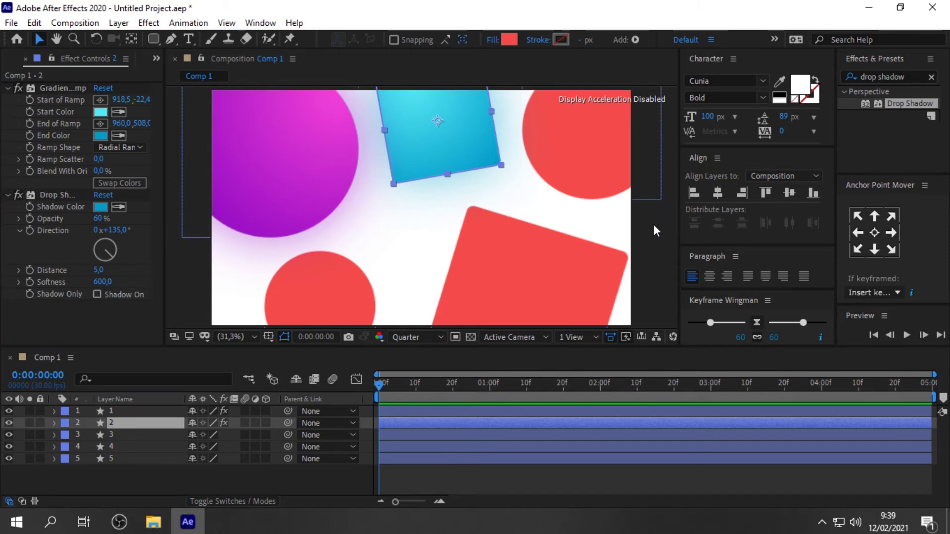
Paste the gradient and shadow onto the top-right circle and set its end colour to orange.
click(607, 126)
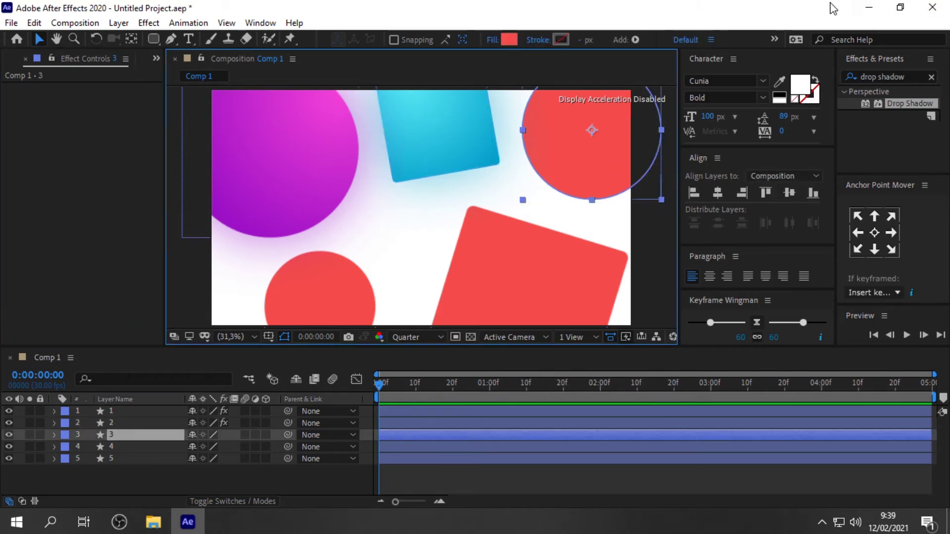
key(ctrl+v)
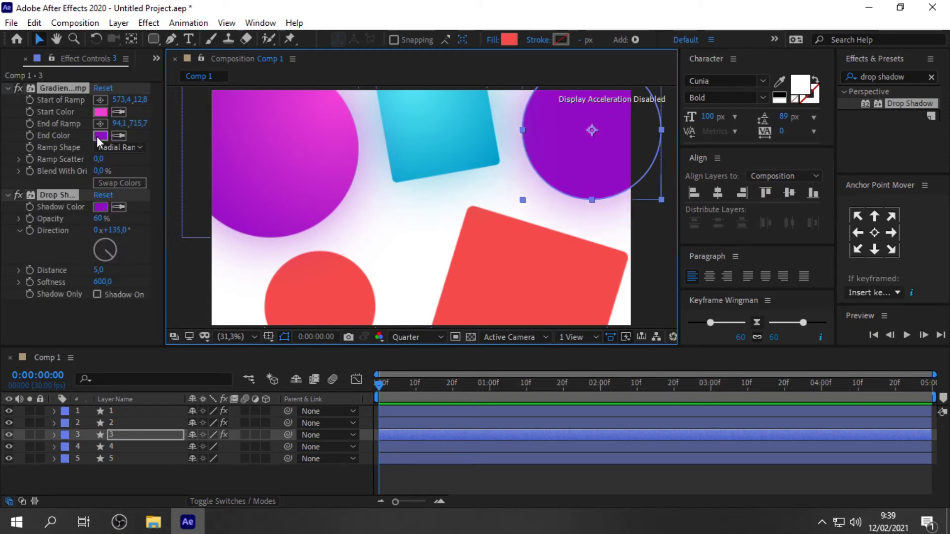
click(101, 136)
drag(815, 163, 818, 228)
drag(791, 87, 806, 62)
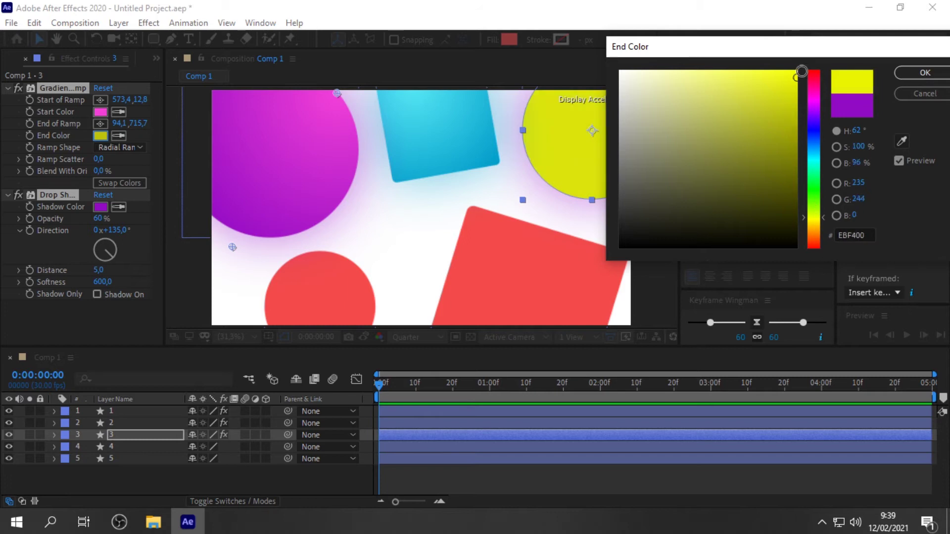
drag(812, 233, 814, 230)
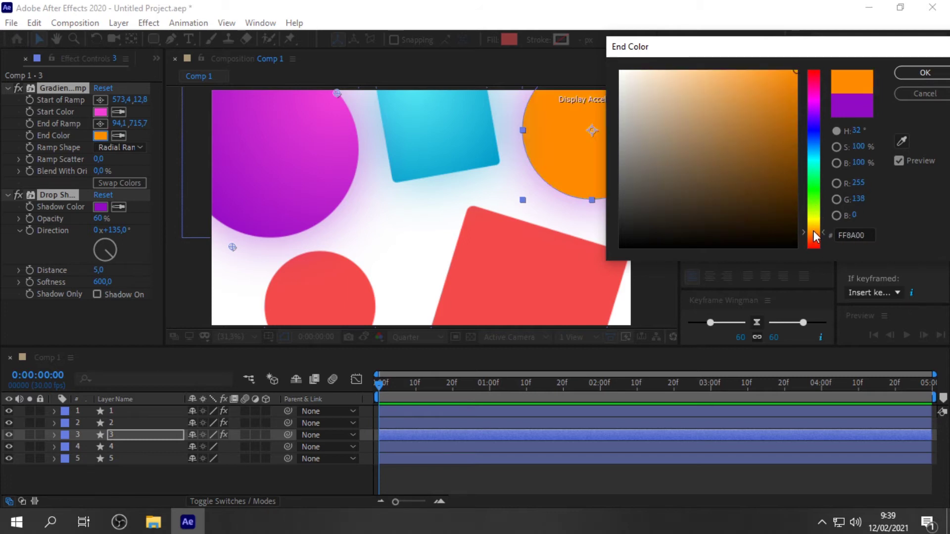
click(916, 72)
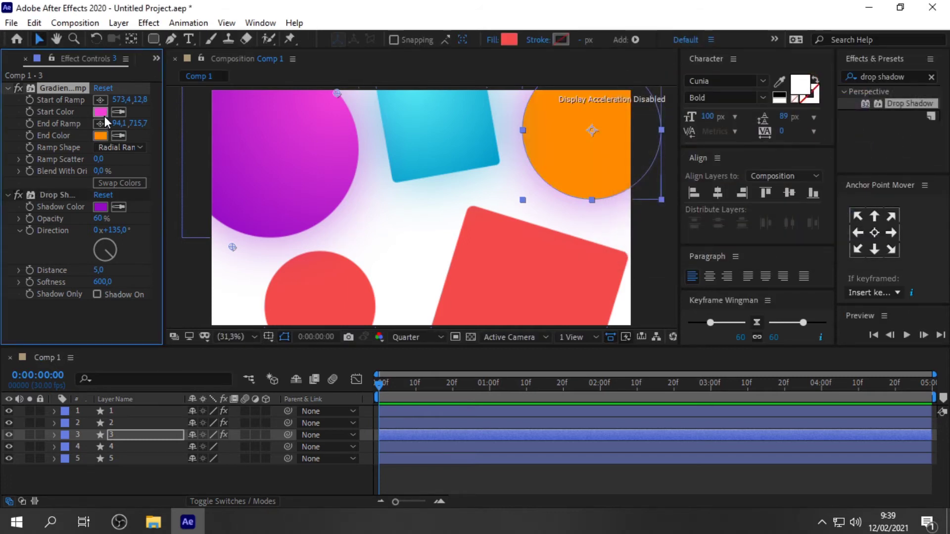
Set the start colour to yellow and move the ramp points onto the circle.
click(101, 113)
click(814, 224)
click(791, 77)
click(915, 72)
drag(337, 94, 542, 88)
mouse_move(232, 248)
mouse_down()
mouse_move(590, 215)
mouse_move(555, 206)
mouse_up()
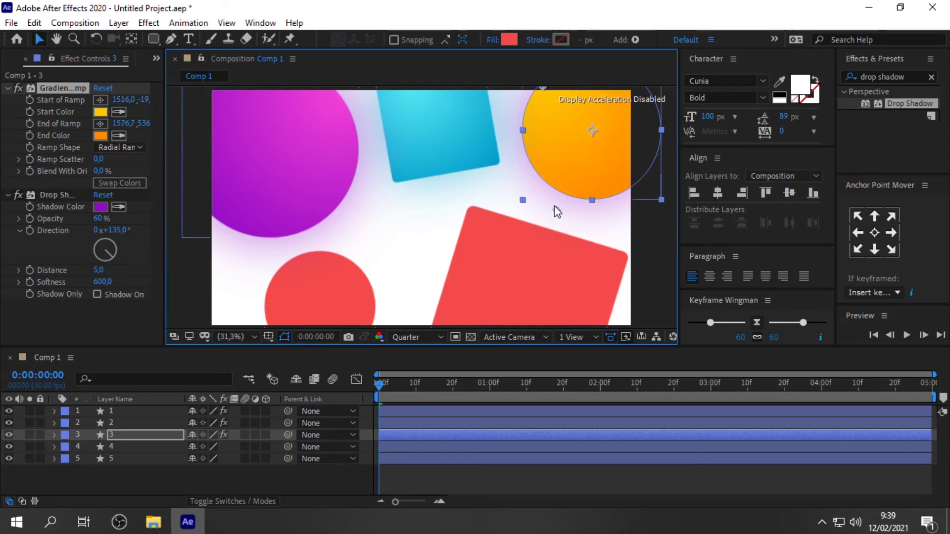
mouse_move(543, 88)
mouse_down()
mouse_move(618, 85)
mouse_move(624, 100)
mouse_up()
Refine the start colour to warm yellow FFD800 and give the shadow the circle's orange.
click(103, 115)
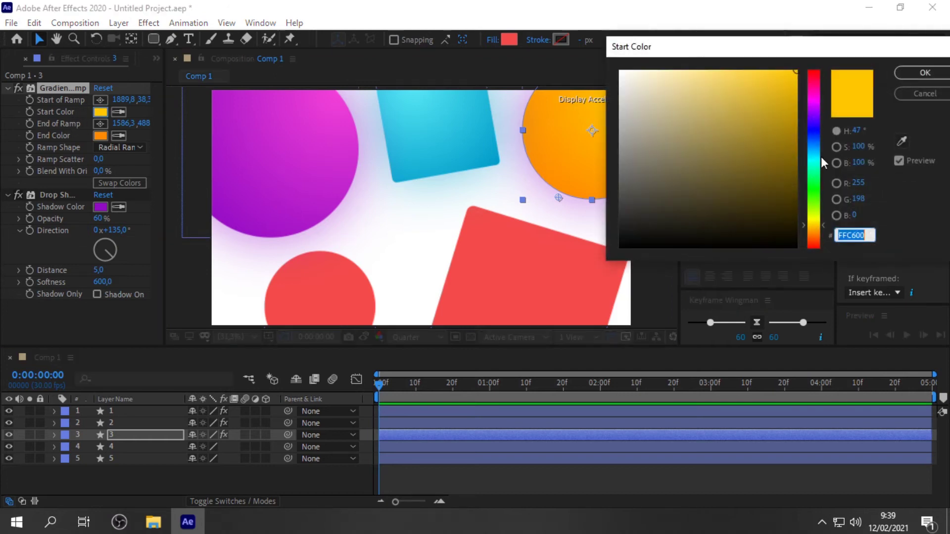
click(815, 221)
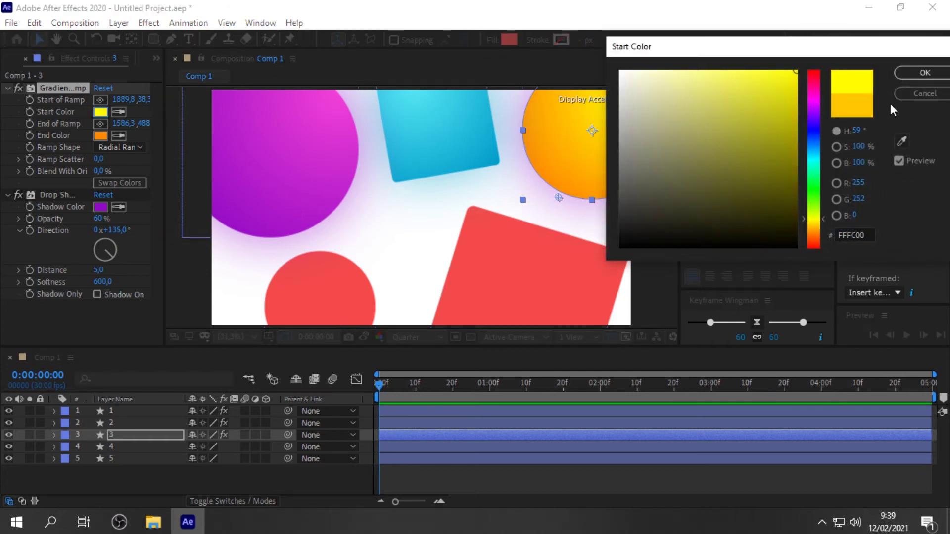
click(812, 226)
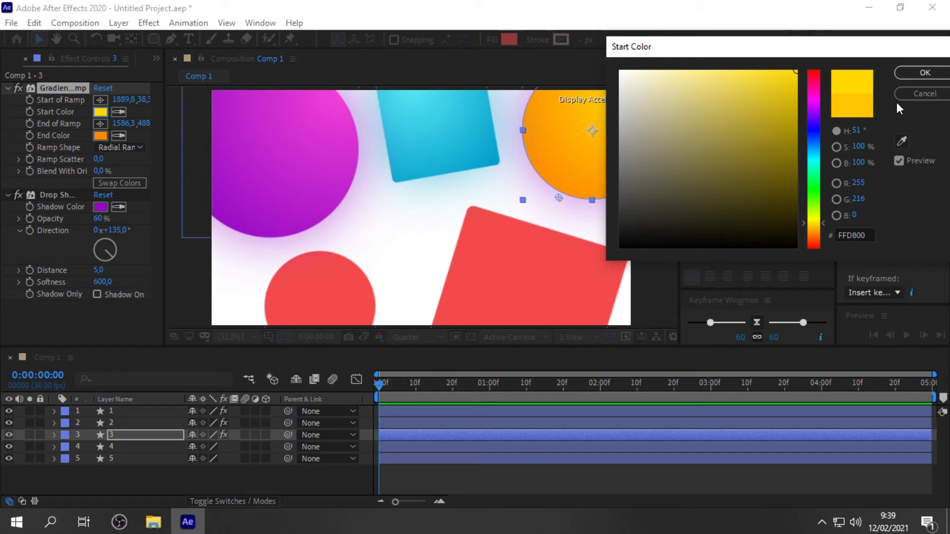
click(915, 73)
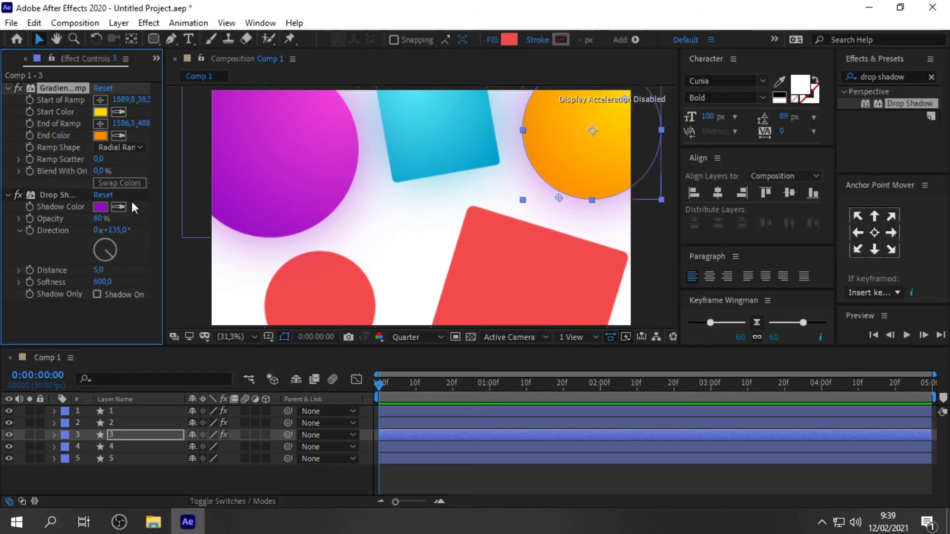
click(56, 195)
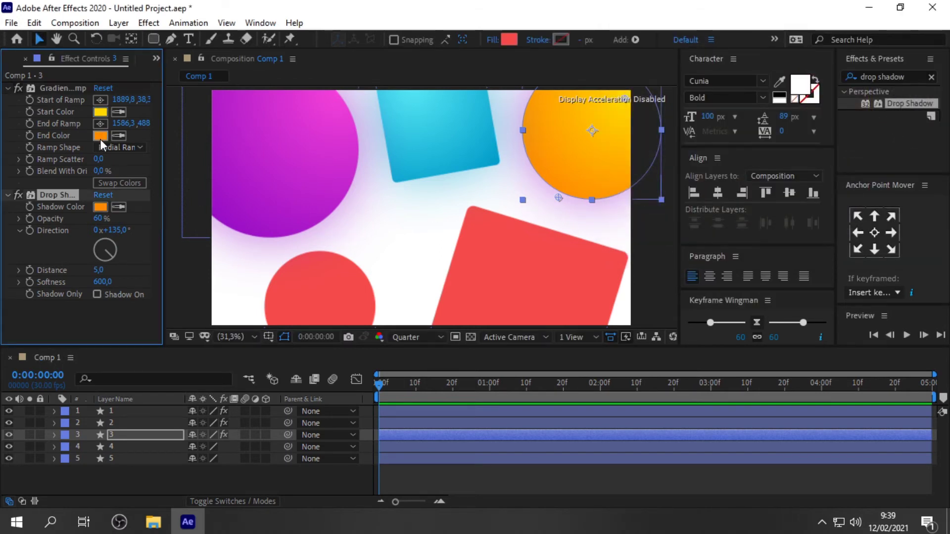
click(539, 268)
Paste the gradient and shadow onto the rectangle, with end colour blue 0B59C4 and start colour cyan.
key(ctrl+v)
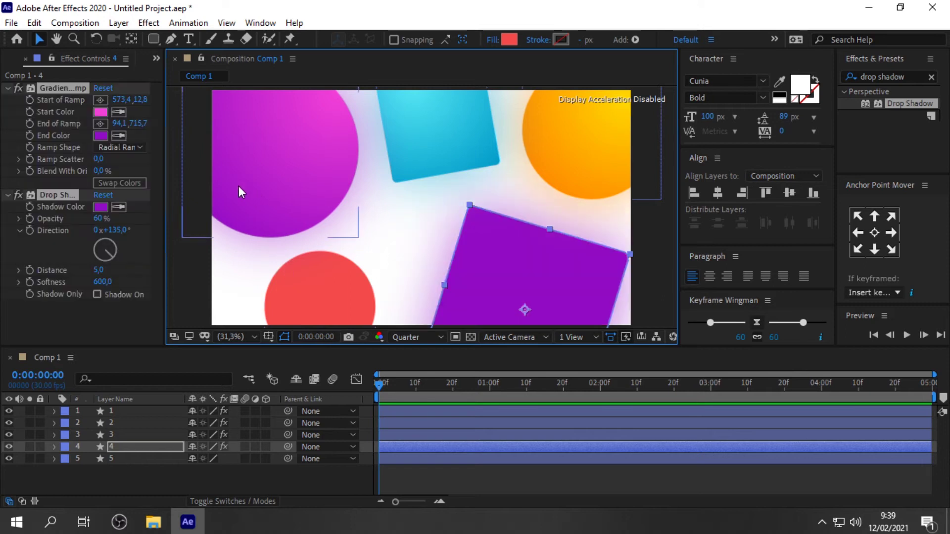
click(100, 135)
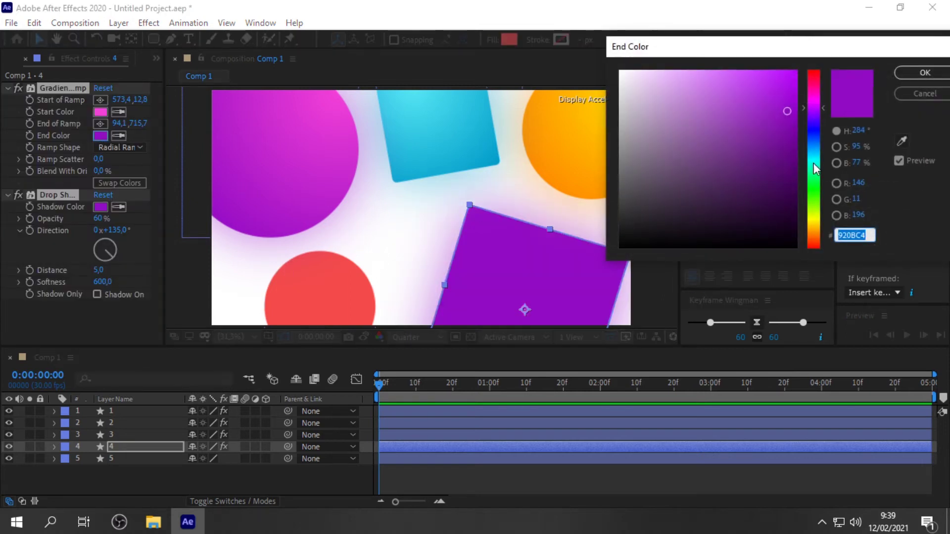
text(0BC492)
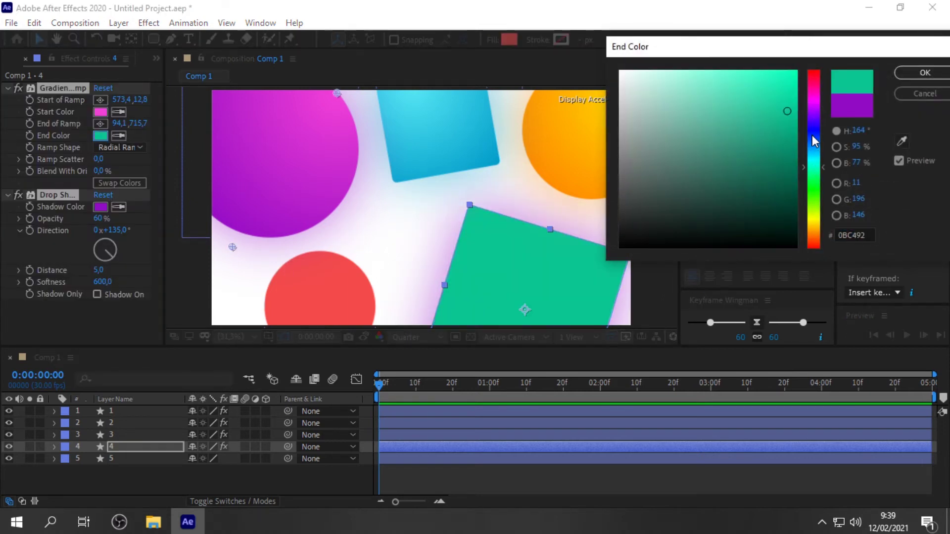
drag(814, 132, 815, 142)
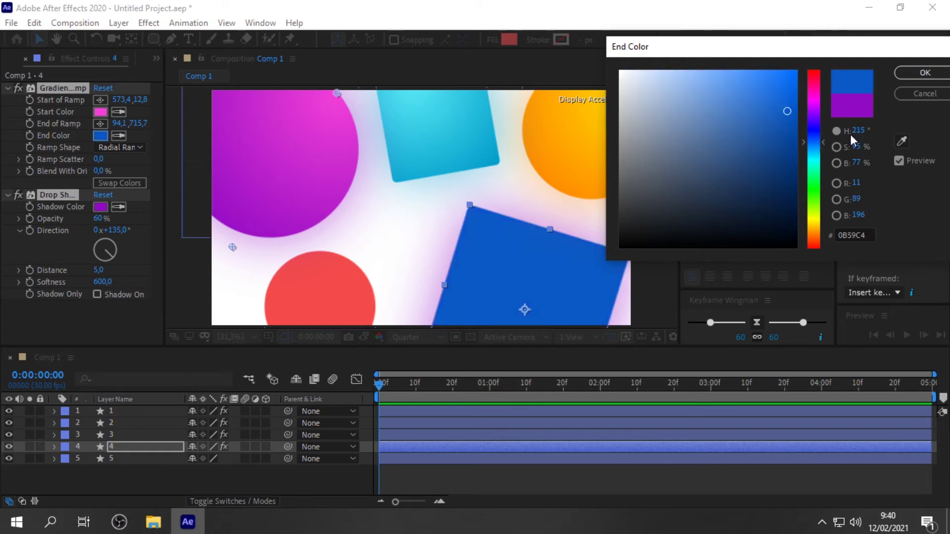
click(925, 72)
click(100, 112)
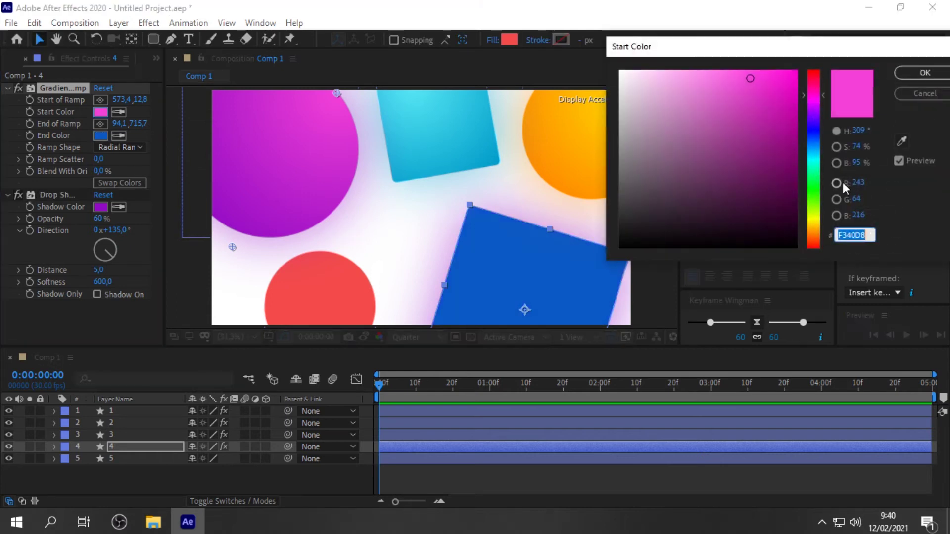
click(814, 150)
click(925, 73)
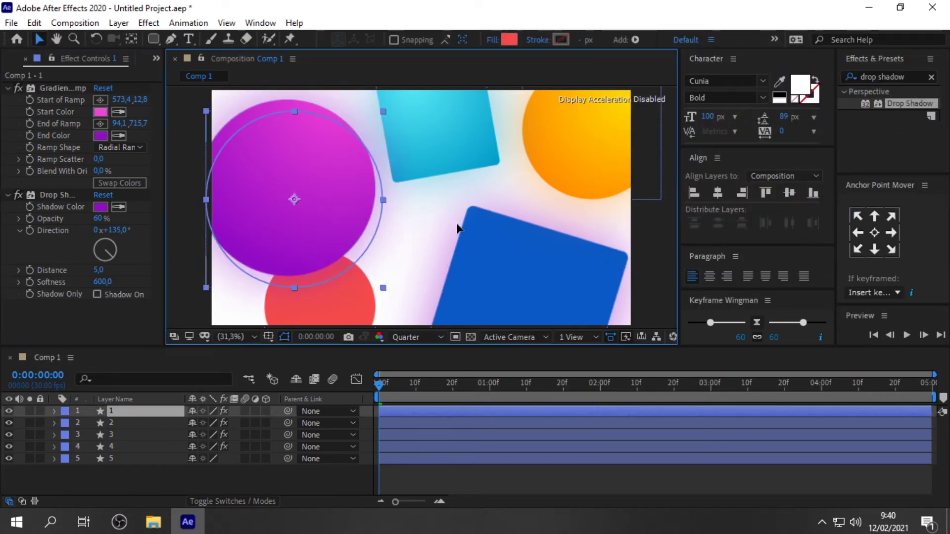
Reposition the ramp points across the rectangle and eyedrop the blue end colour into the shadow.
drag(293, 197, 459, 397)
key(ctrl+z)
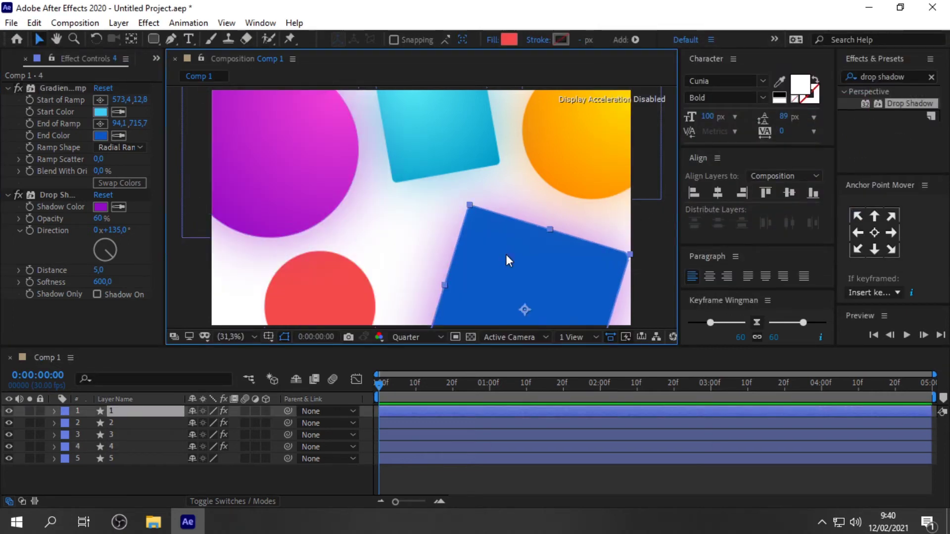
click(506, 255)
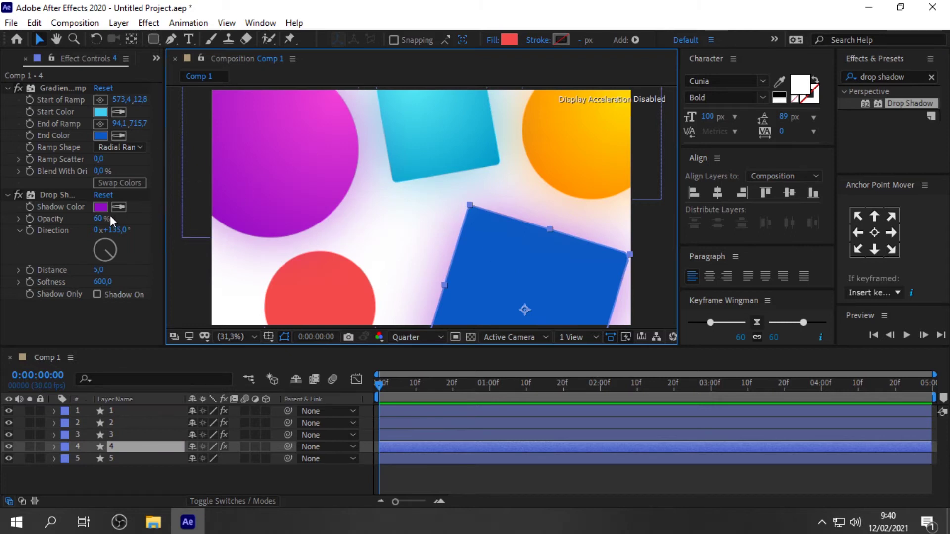
click(59, 88)
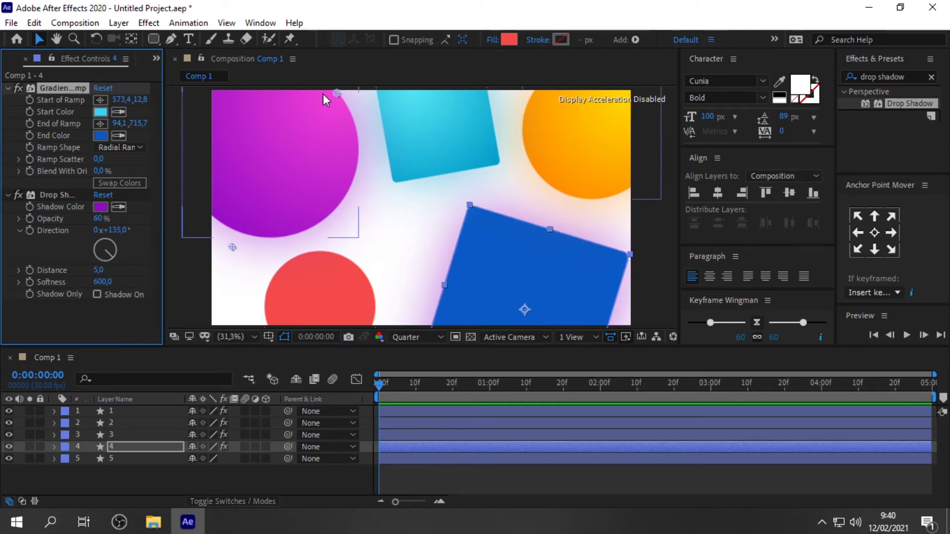
mouse_move(337, 93)
mouse_down()
mouse_move(478, 254)
mouse_move(526, 324)
mouse_up()
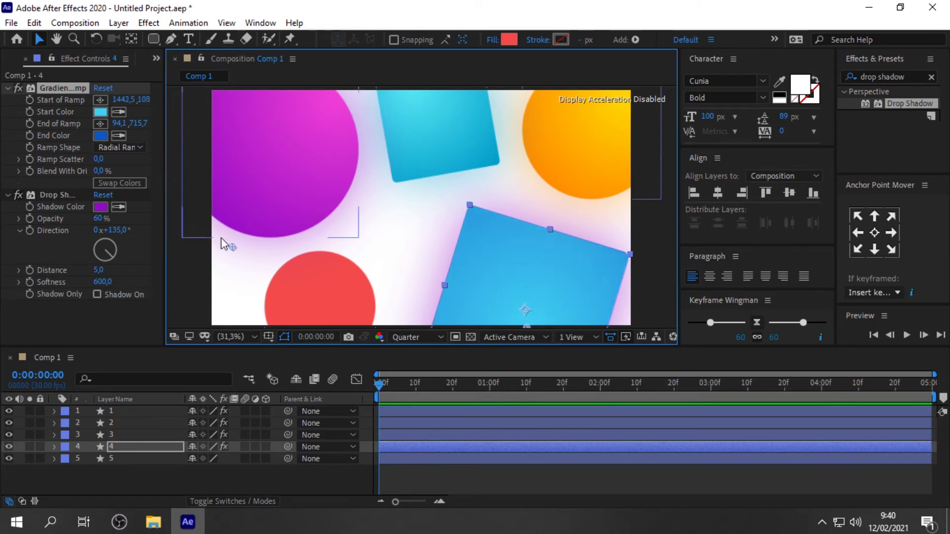
mouse_move(232, 247)
mouse_down()
mouse_move(420, 201)
mouse_move(477, 223)
mouse_up()
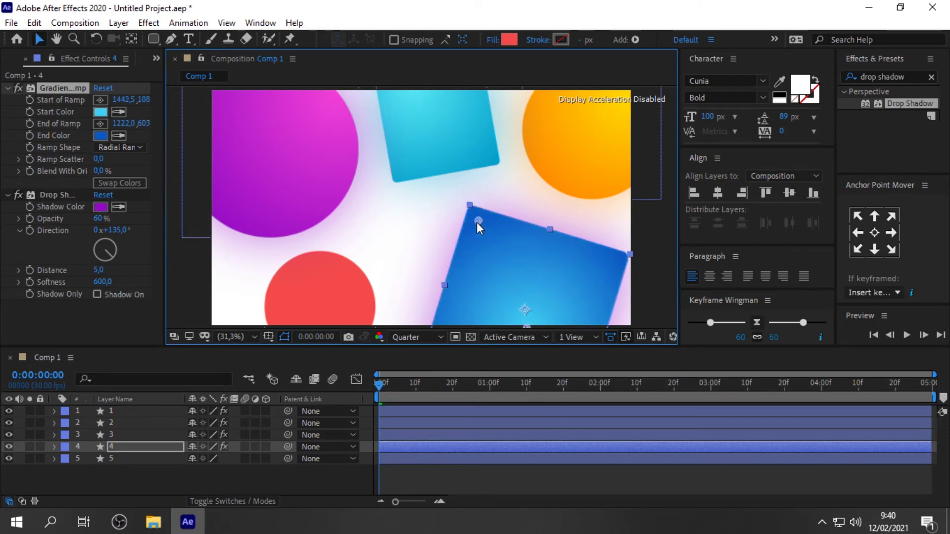
drag(527, 328, 541, 340)
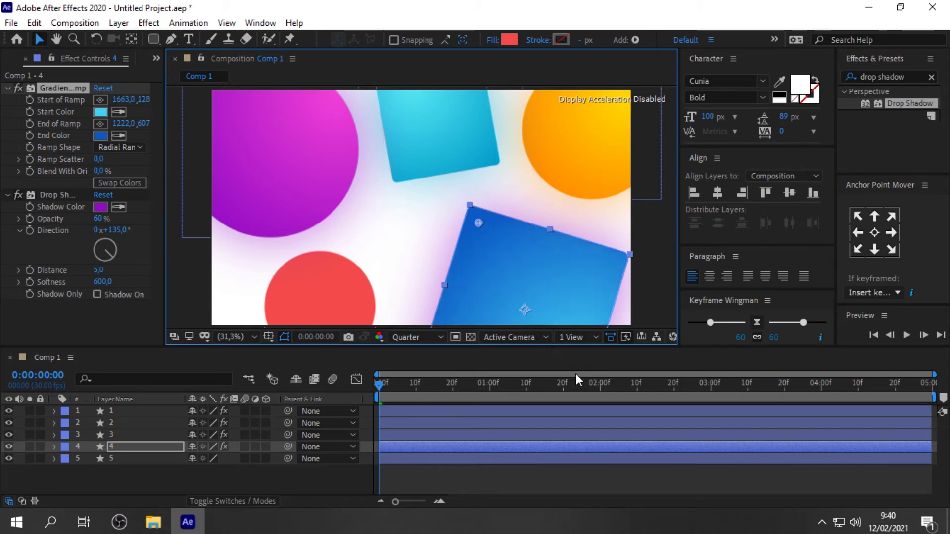
click(119, 207)
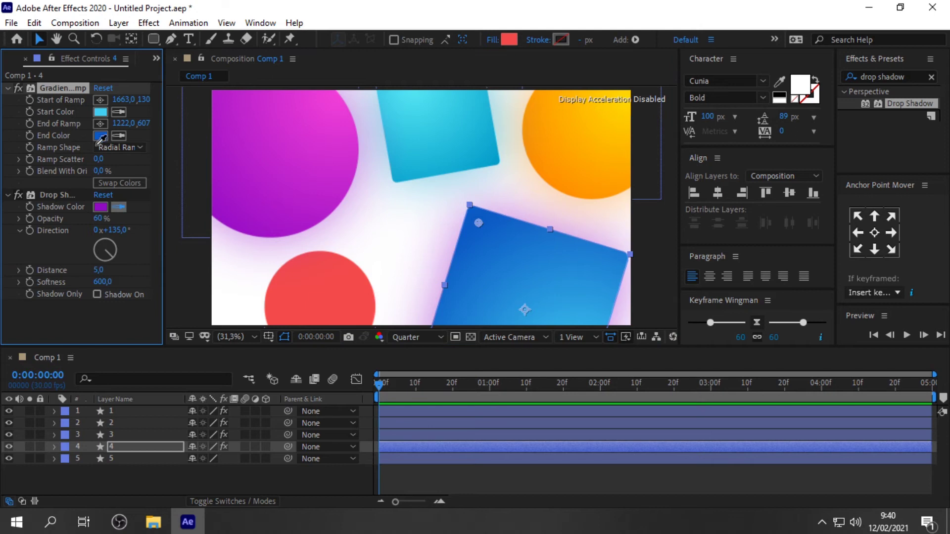
click(98, 137)
click(340, 304)
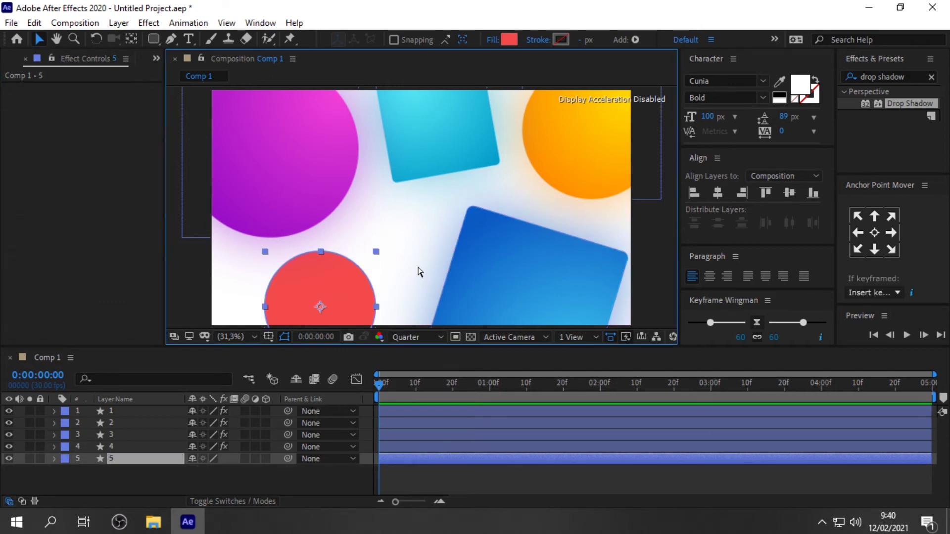
Paste the gradient and shadow onto the bottom circle with a bright green 2FDE00 end colour.
key(ctrl+v)
click(101, 136)
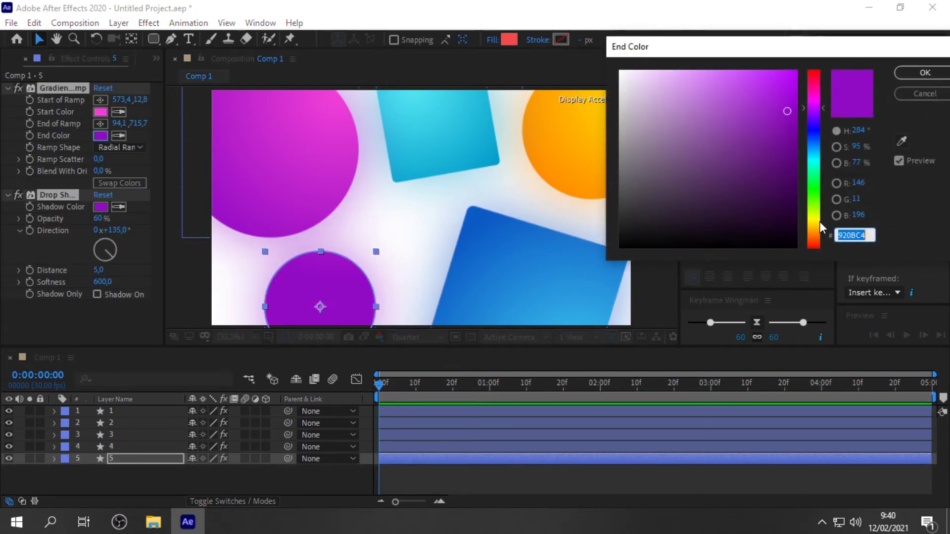
click(813, 188)
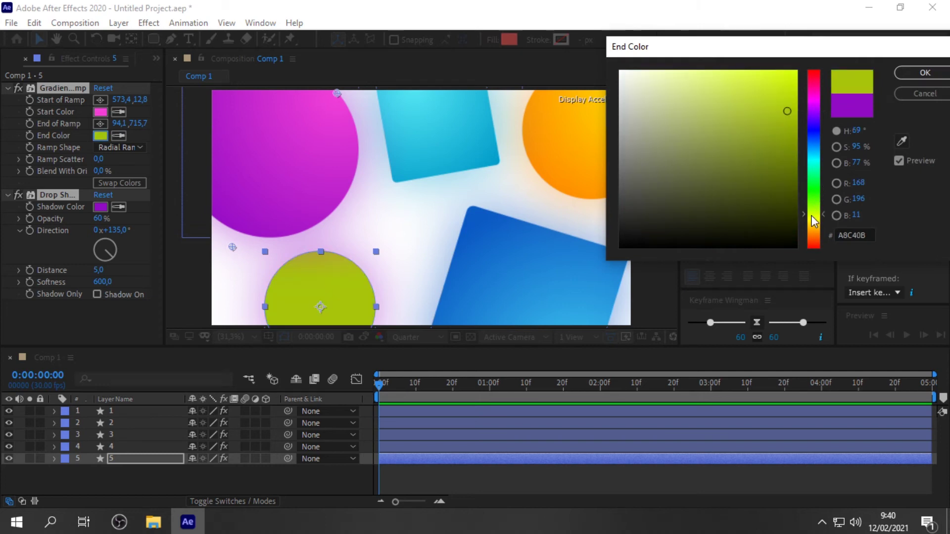
drag(812, 215, 815, 196)
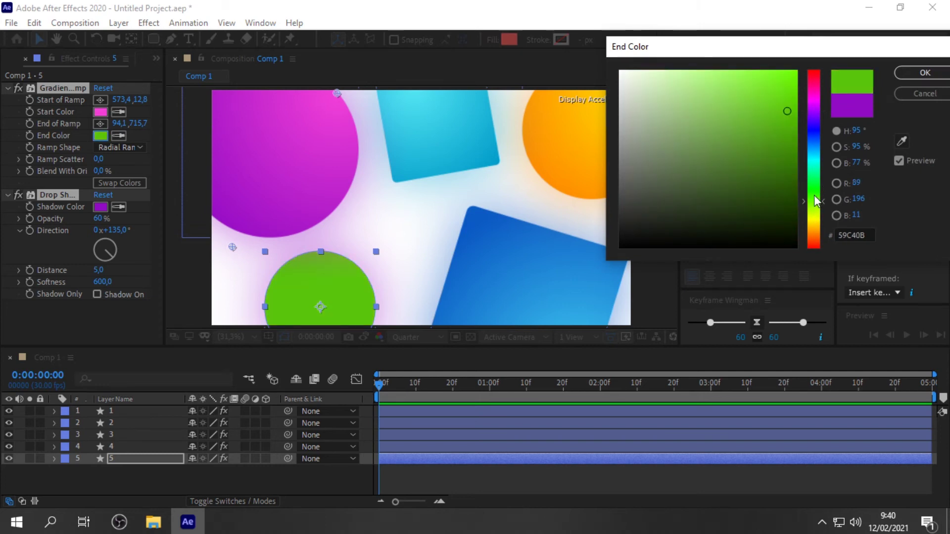
click(815, 195)
drag(801, 115, 795, 75)
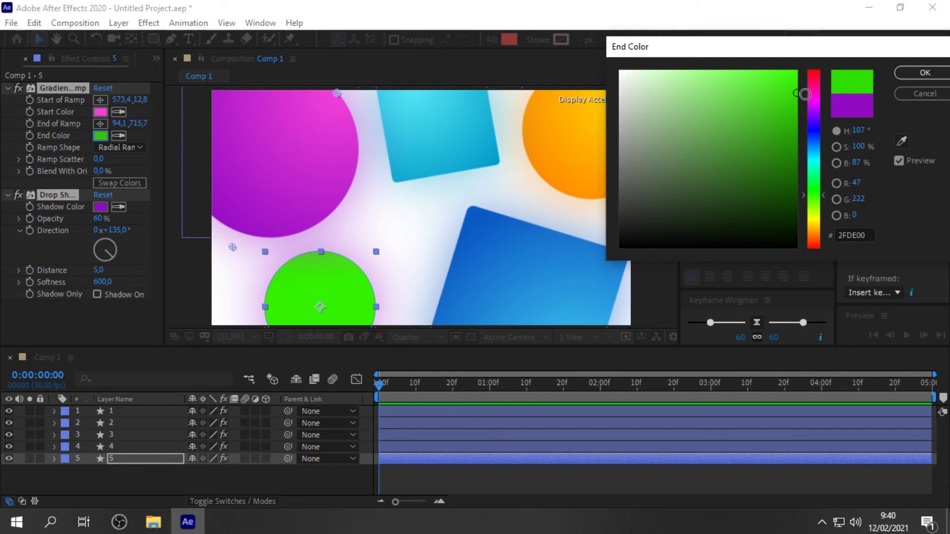
click(926, 72)
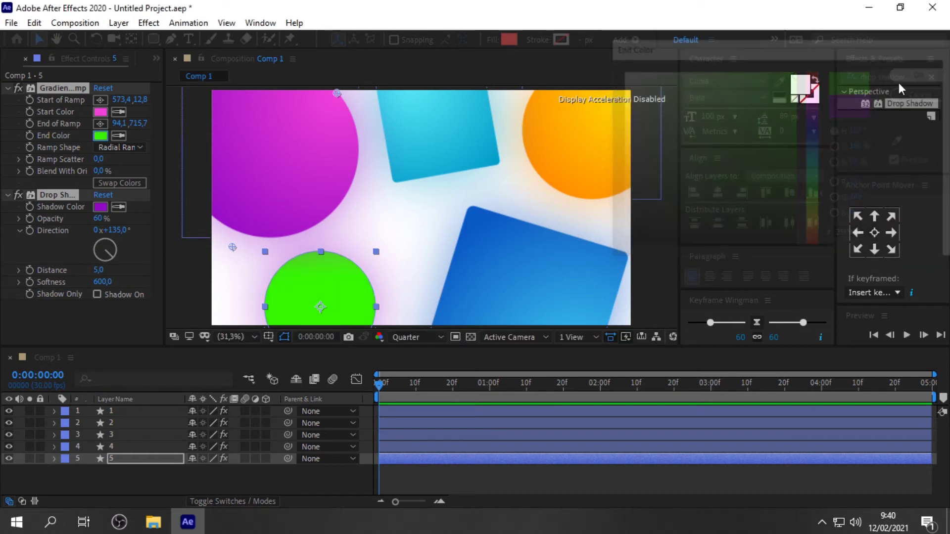
Set the start colour to light green, reposition the ramp points, and nudge the blue square left.
click(101, 112)
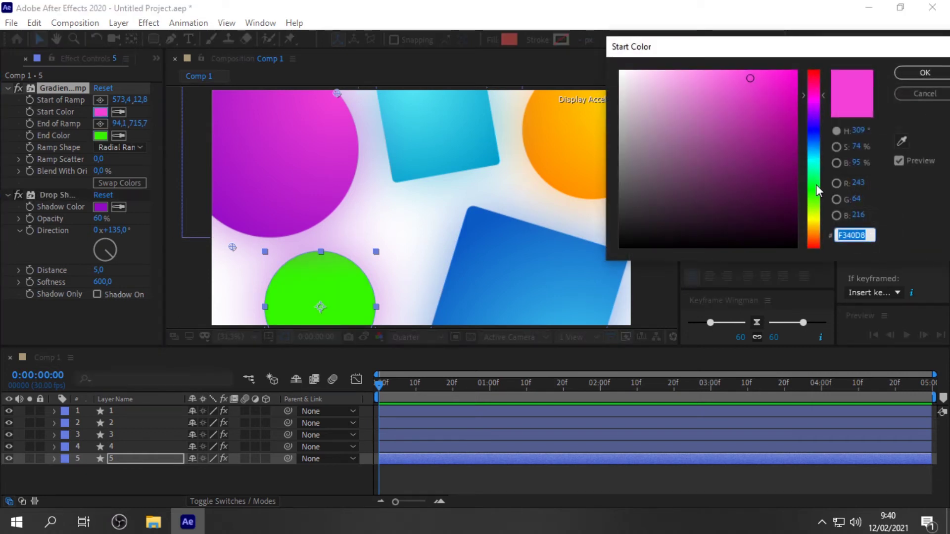
click(814, 205)
click(925, 72)
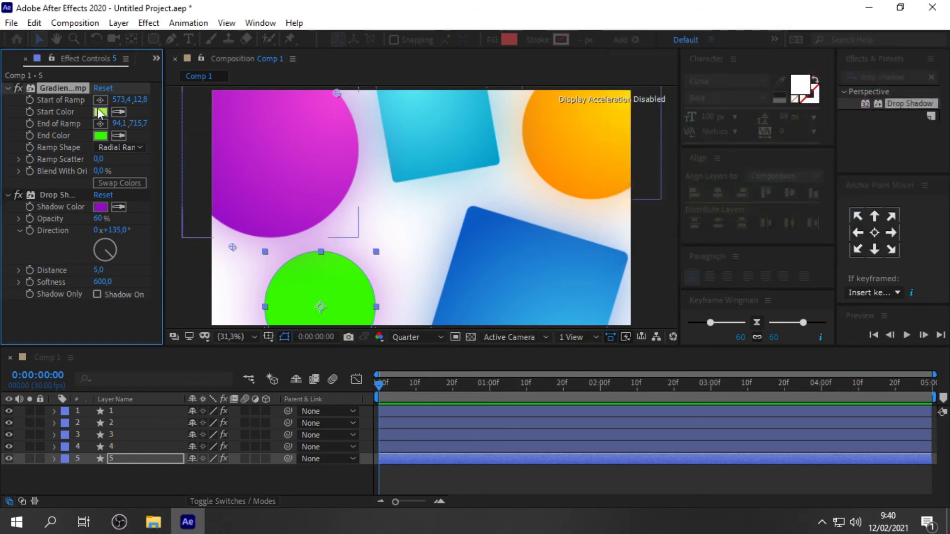
drag(339, 95, 336, 96)
drag(345, 165, 318, 349)
drag(236, 250, 332, 242)
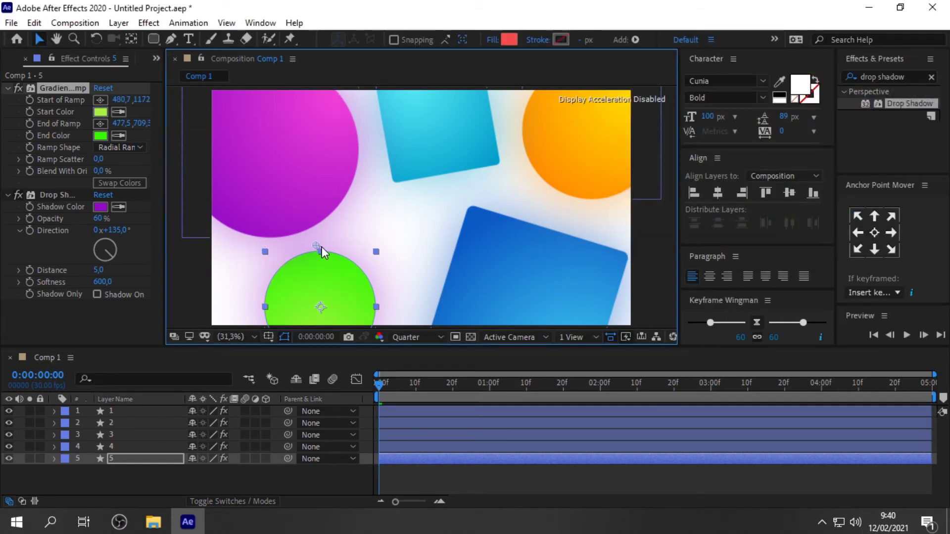
click(506, 235)
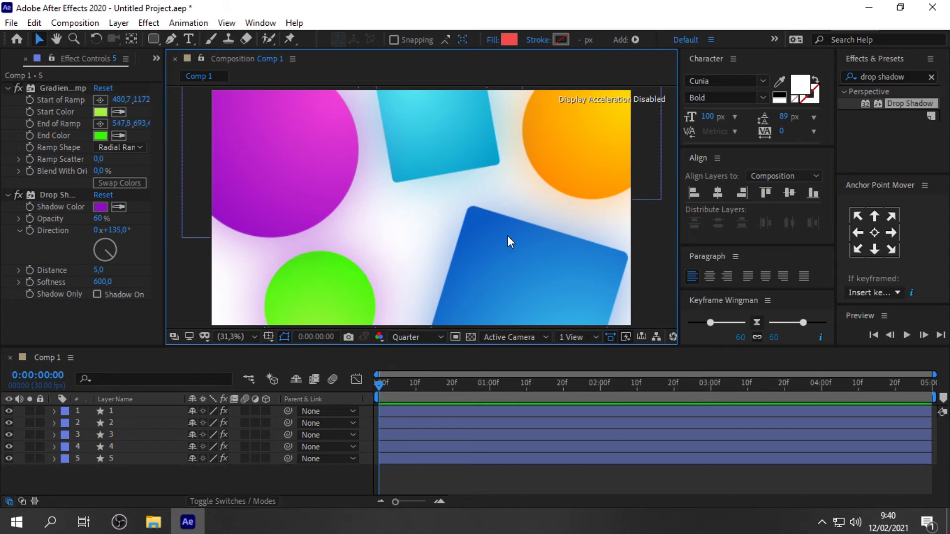
drag(505, 234, 495, 237)
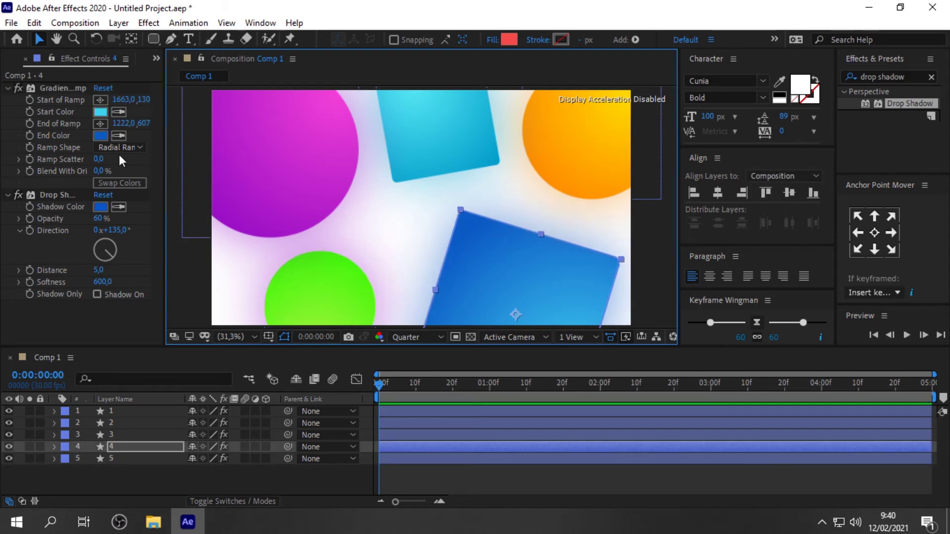
Recolour the square's gradient from F340C3 to FB0082 pink and eyedrop FB0082 into the shadow.
click(101, 136)
drag(817, 78, 815, 85)
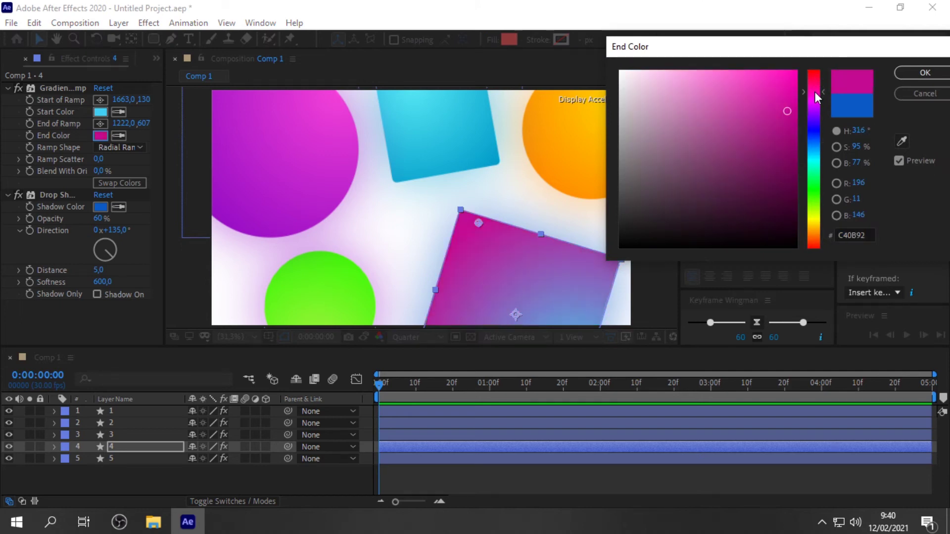
drag(777, 88, 802, 70)
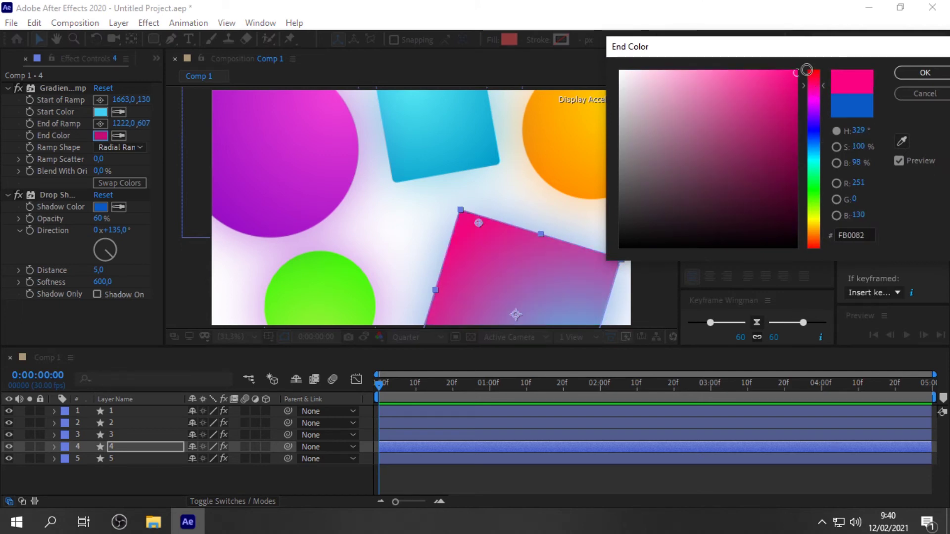
click(916, 73)
click(100, 112)
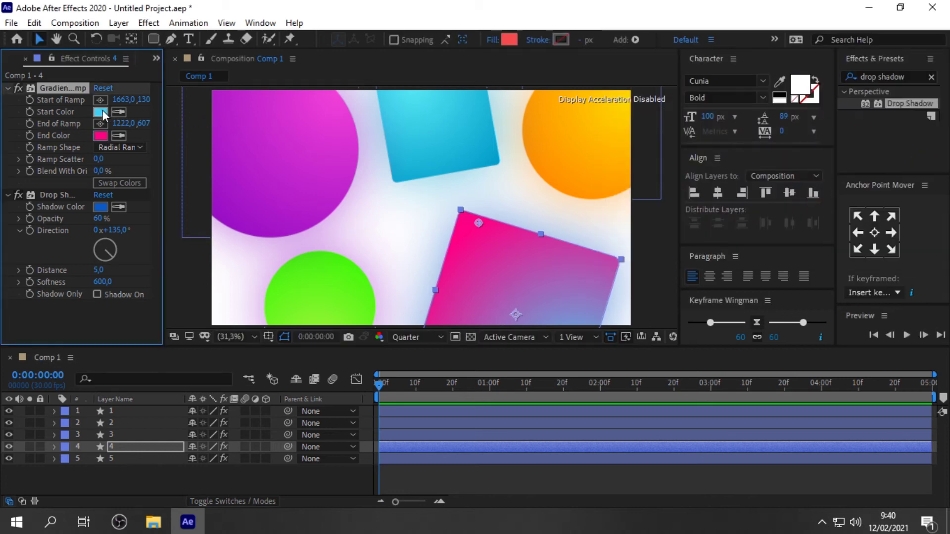
drag(816, 106, 816, 81)
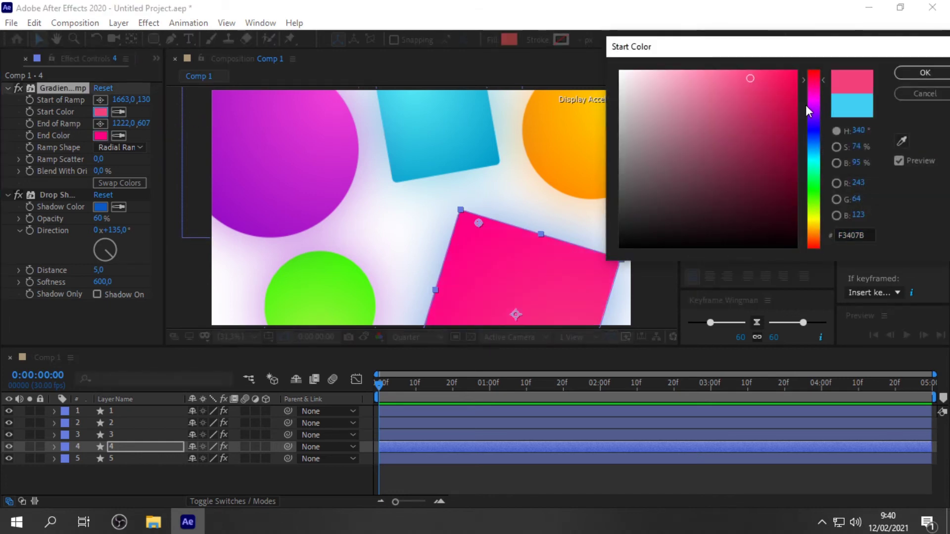
click(815, 92)
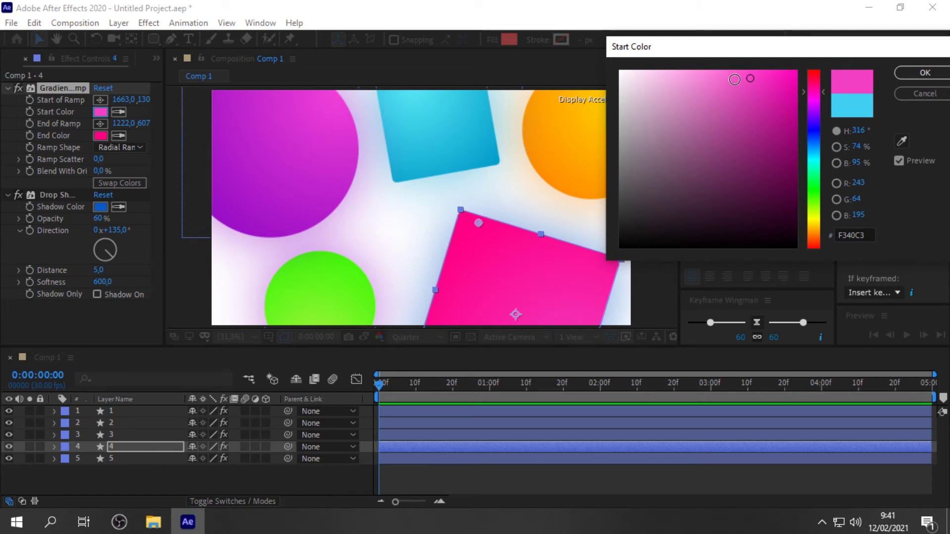
click(925, 73)
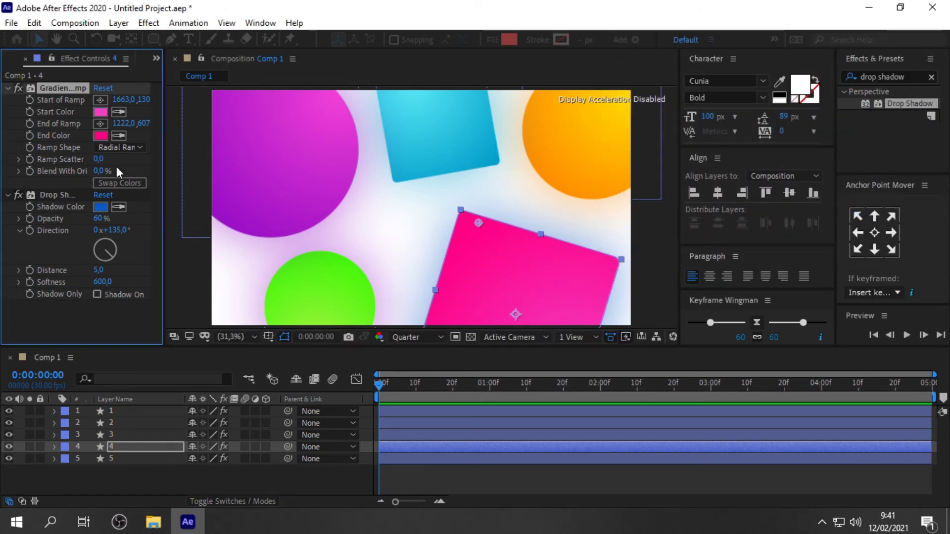
click(100, 136)
Nudge the pink square down-right and the cyan square slightly down.
click(658, 248)
click(447, 146)
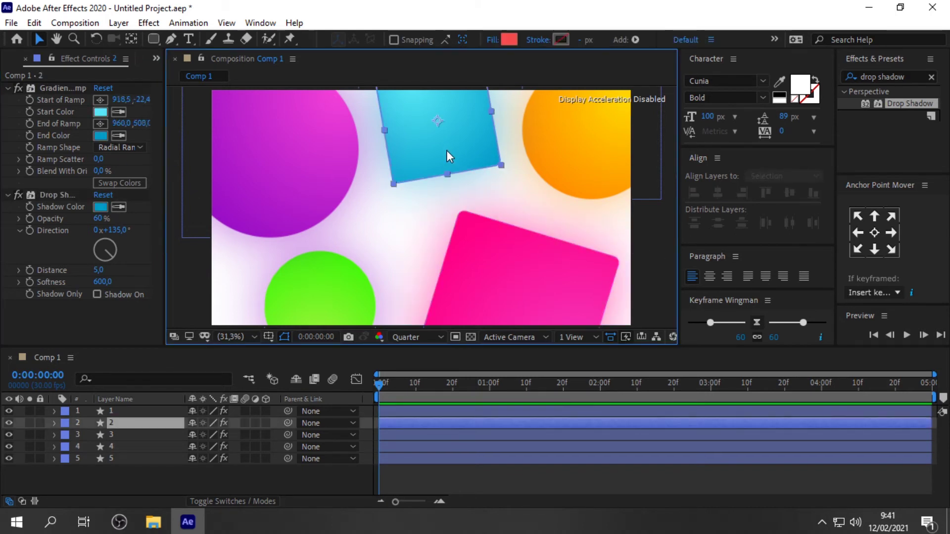
click(497, 246)
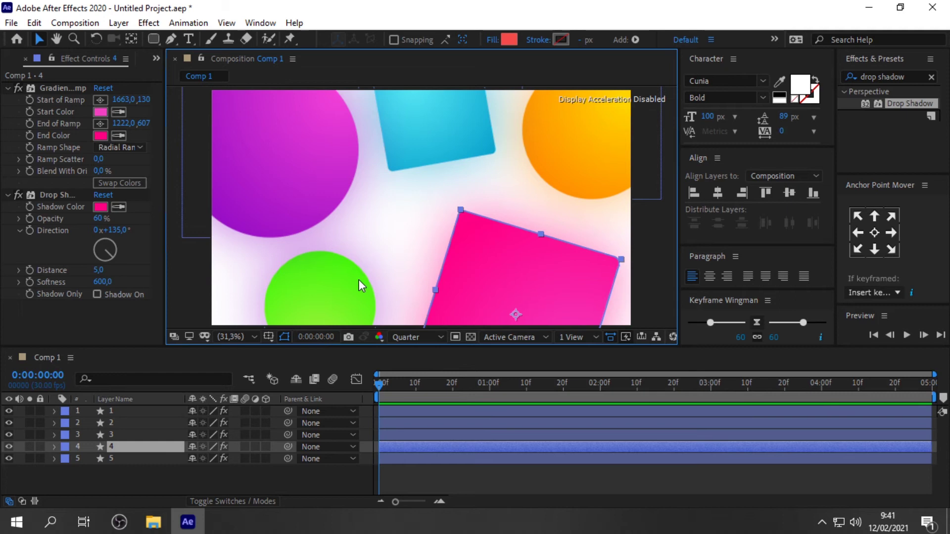
click(356, 280)
click(527, 256)
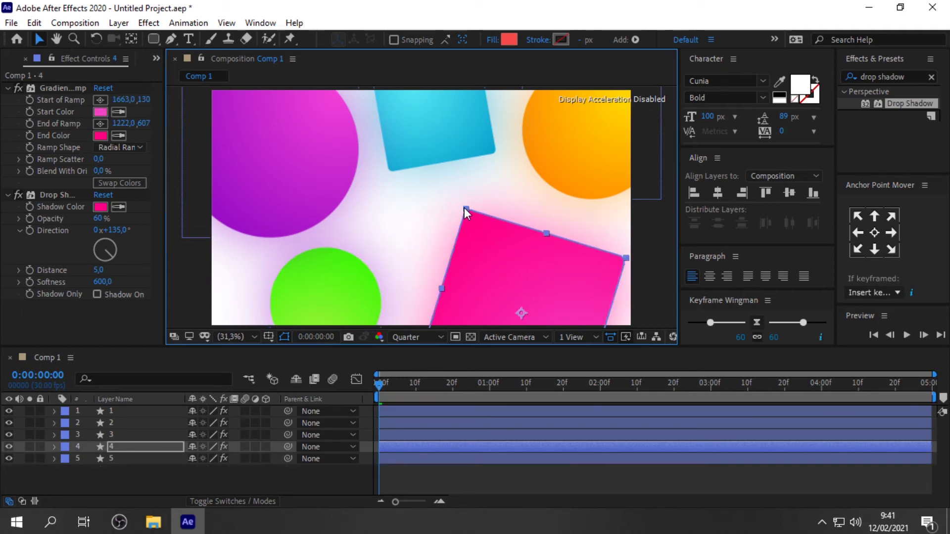
drag(504, 231, 508, 237)
drag(479, 142, 482, 149)
Move the orange circle down and right, then select the purple circle's layer 1.
click(566, 190)
drag(574, 159, 585, 168)
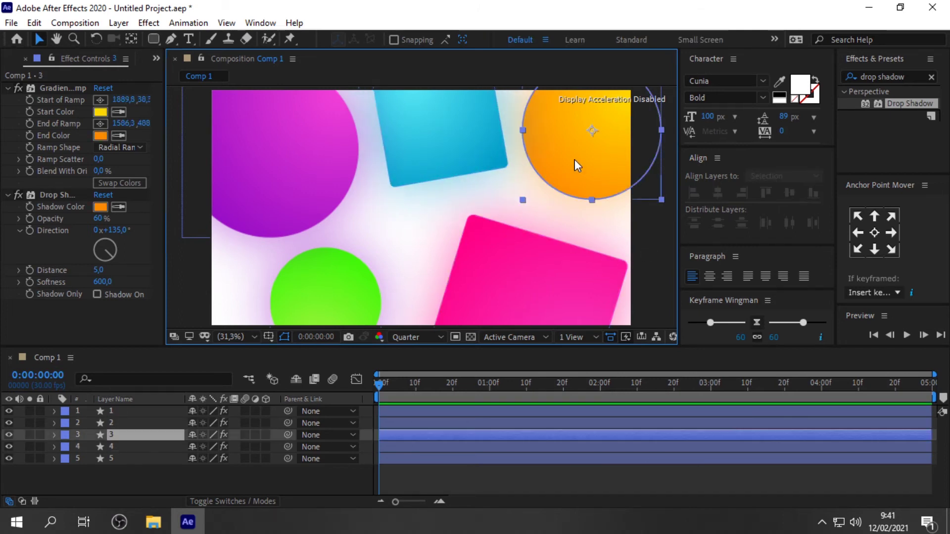
click(654, 244)
click(540, 270)
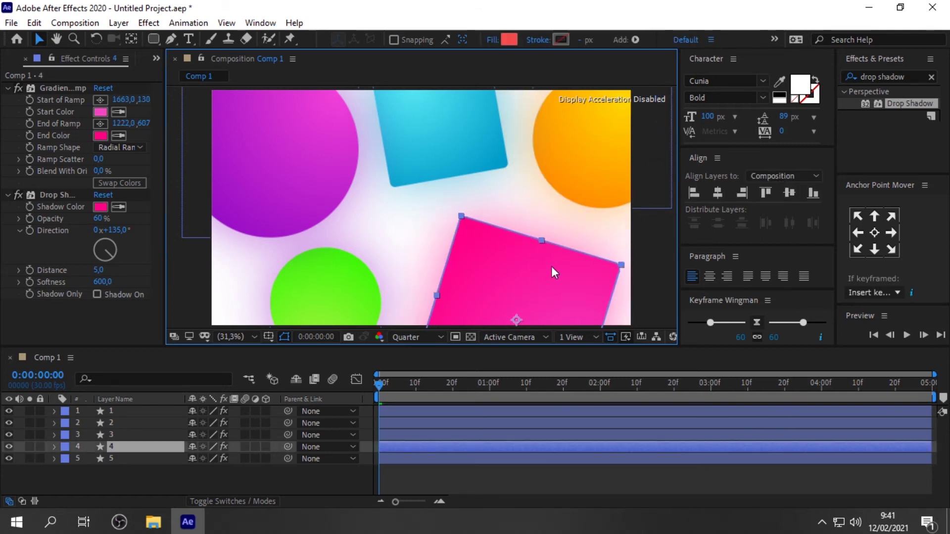
click(655, 261)
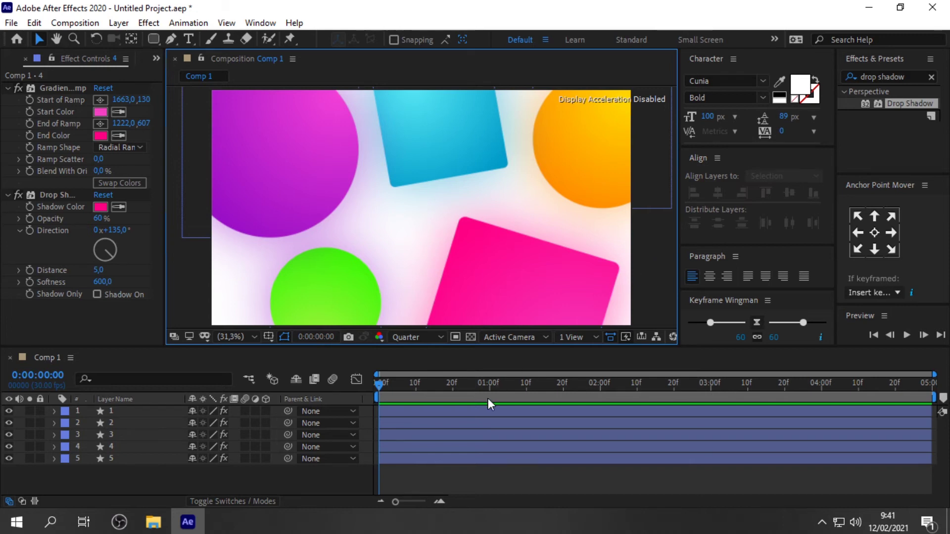
click(451, 481)
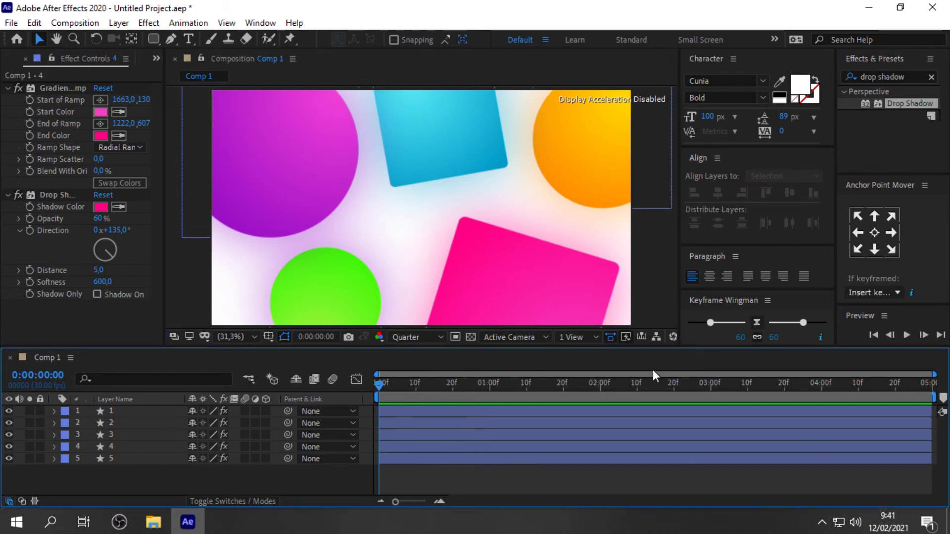
click(462, 415)
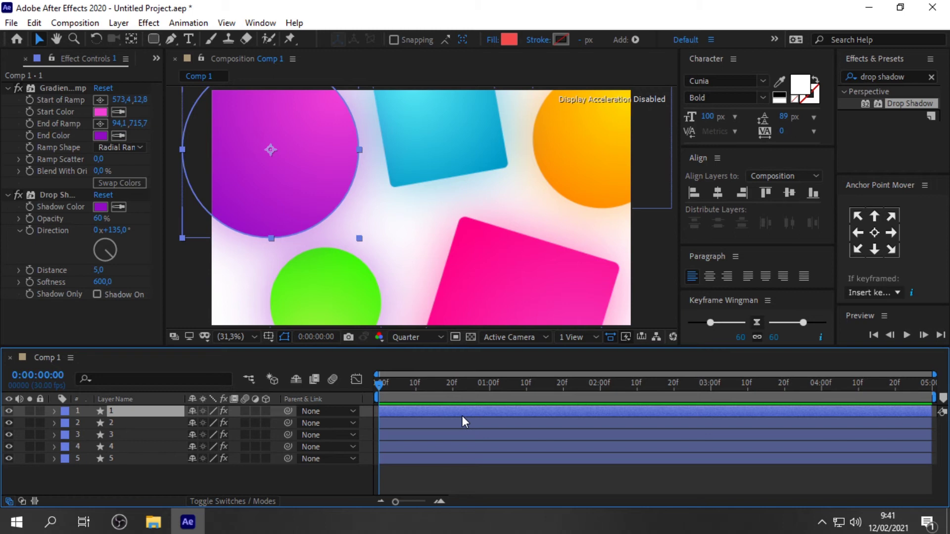
Add the expression wiggle(1,20) to the purple circle's Position on layer 1.
key(p)
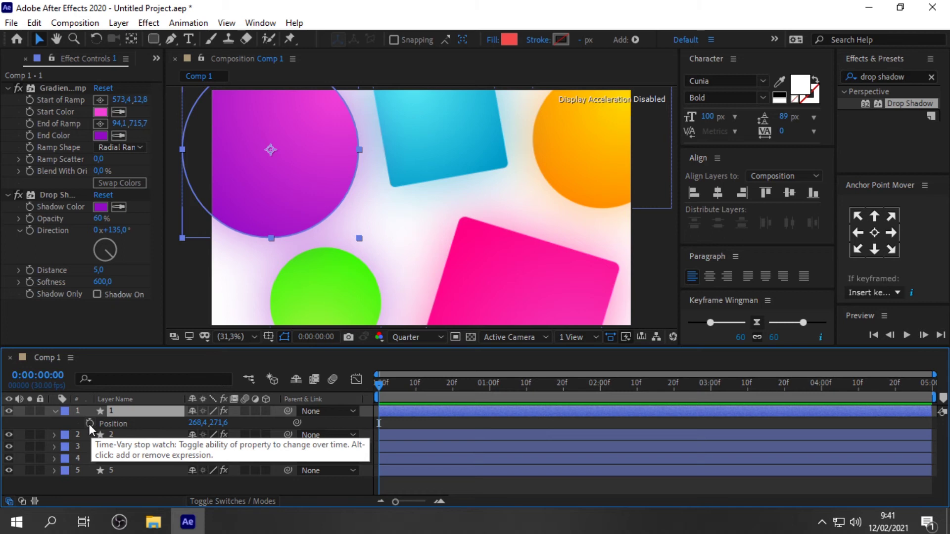
click(89, 424)
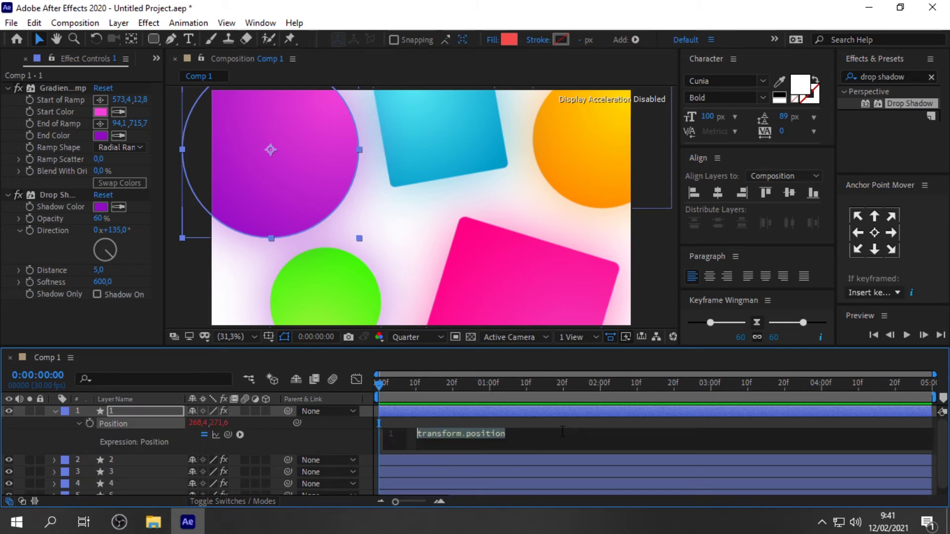
text(wiggle)
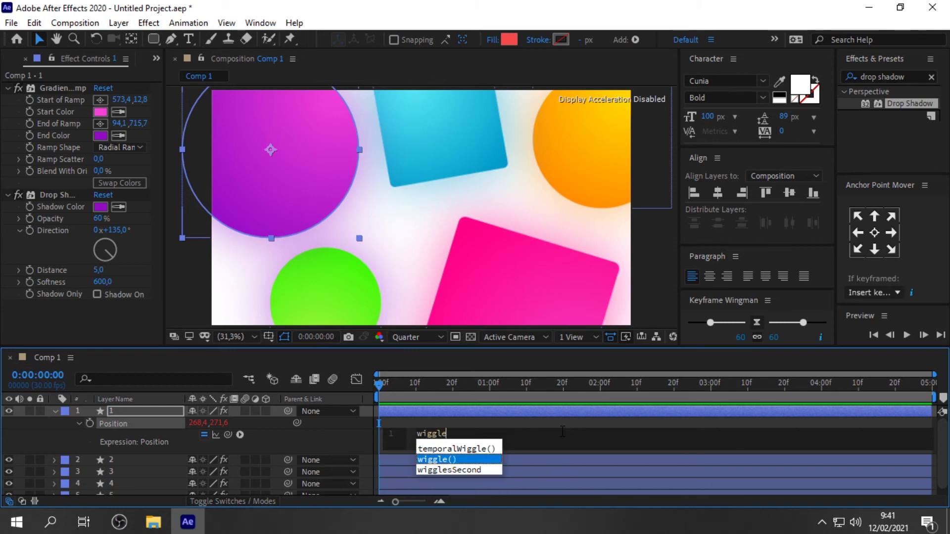
key(Return)
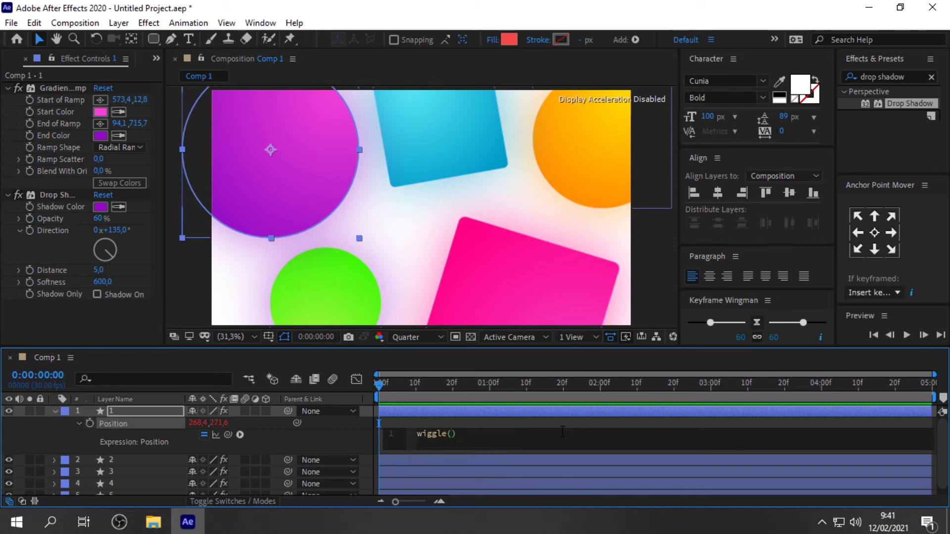
text(1,20)
drag(476, 434, 401, 442)
key(ctrl+c)
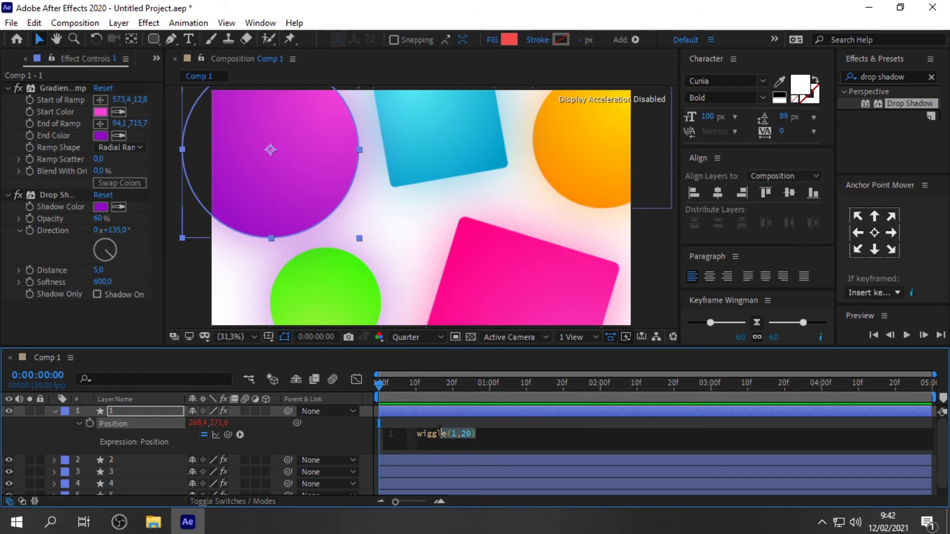
click(418, 426)
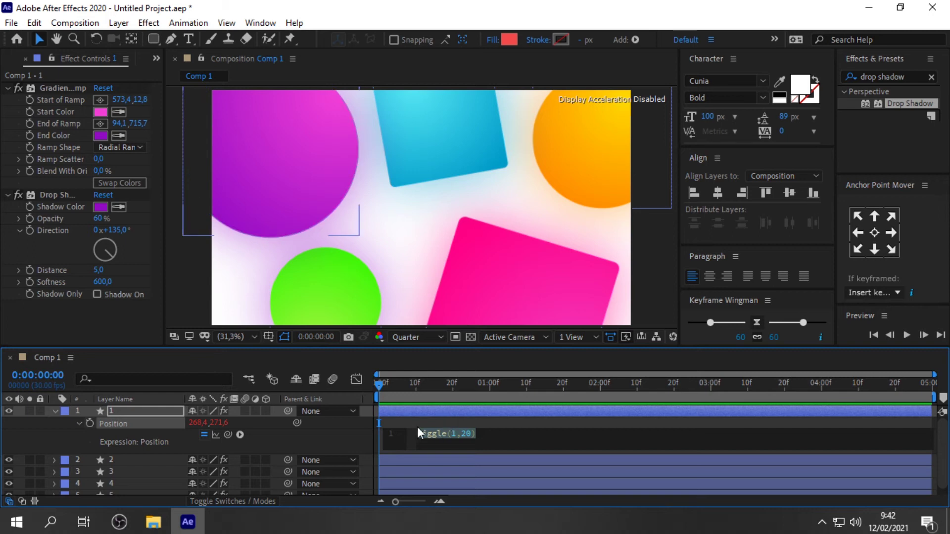
click(131, 460)
Give the cyan square's and orange circle's Position the expression wiggle(1,20).
key(p)
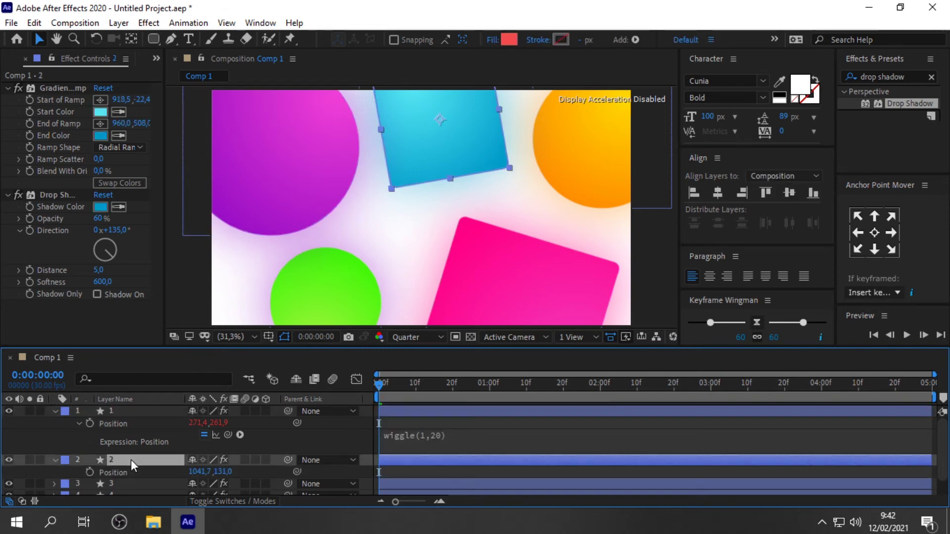
alt+click(90, 471)
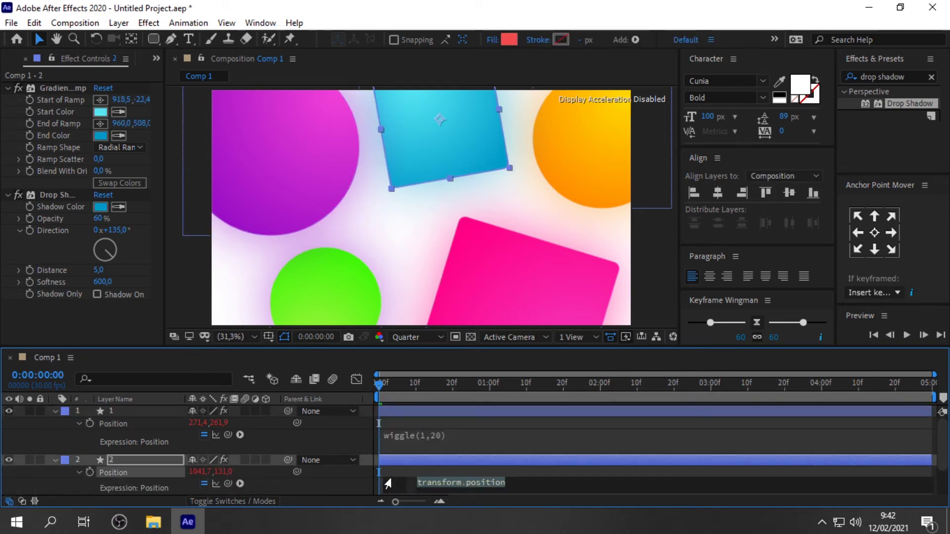
text(wiggle(1,20))
scroll(317, 464, down, 2)
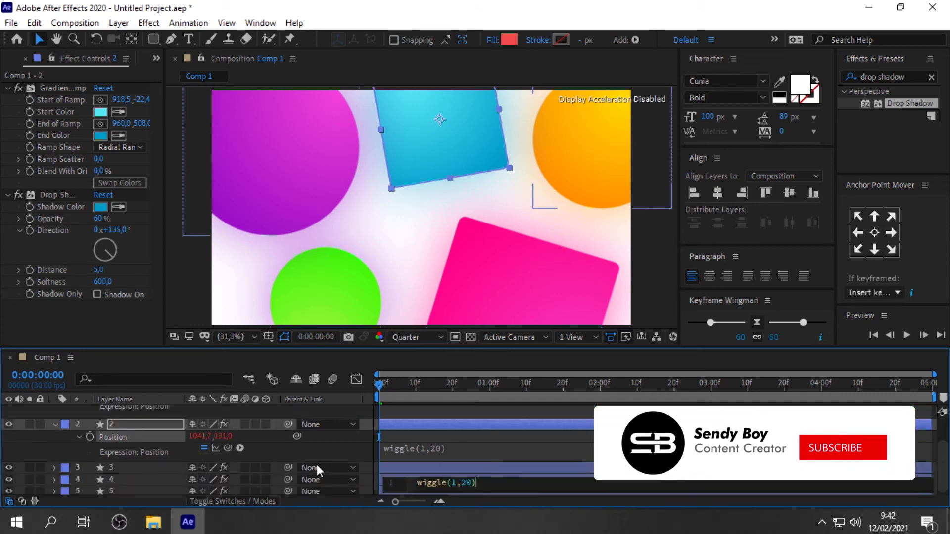
click(144, 469)
key(p)
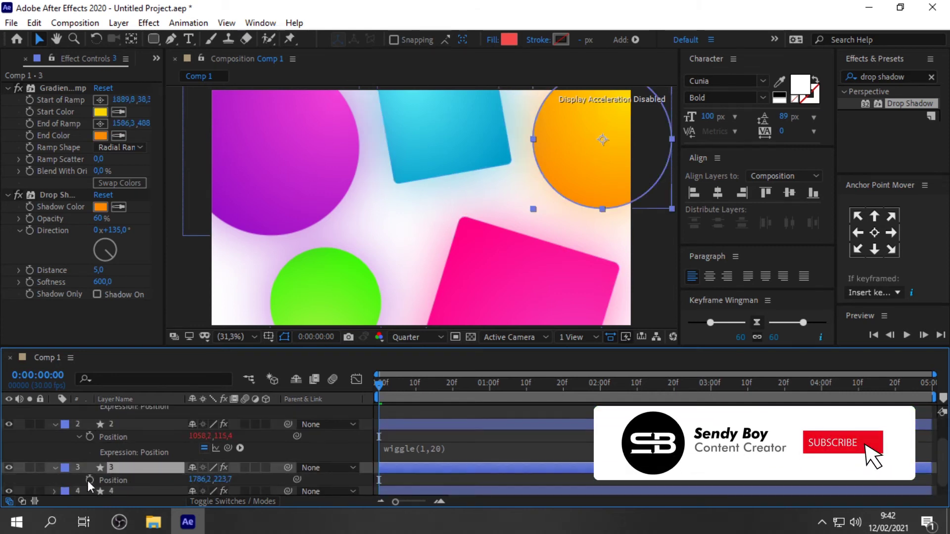
alt+click(90, 479)
key(ctrl+v)
scroll(283, 467, down, 1)
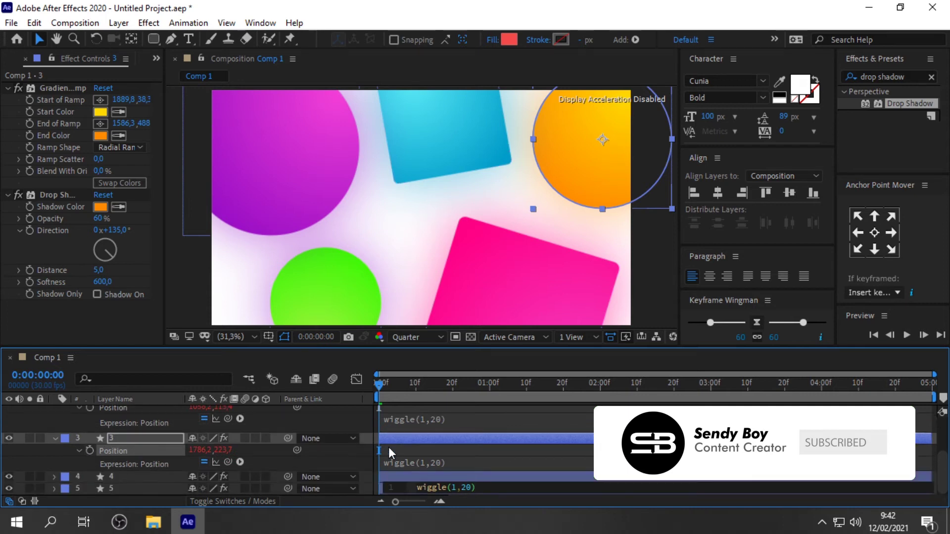
Paste wiggle(1,20) into the pink square's and green circle's Position, then collapse all properties.
click(157, 476)
key(p)
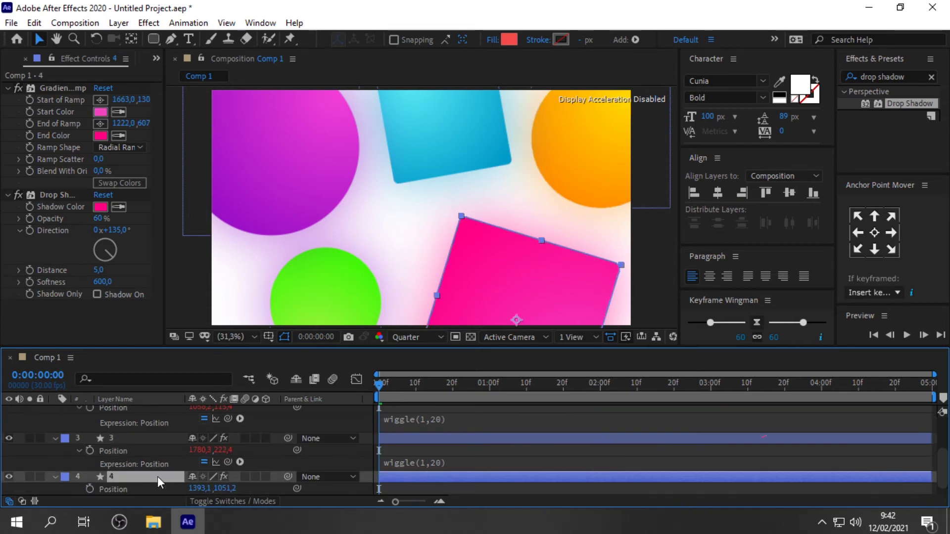
alt+click(89, 490)
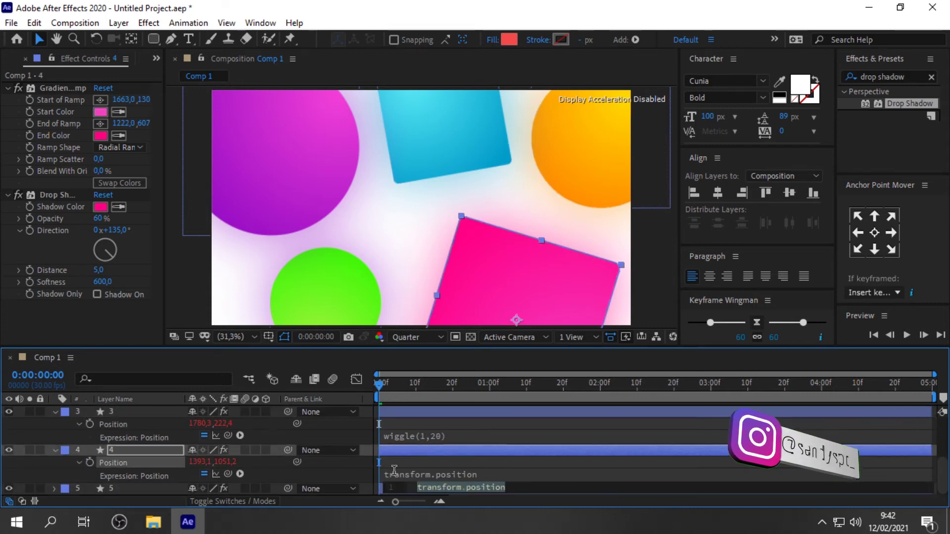
key(ctrl+v)
key(KP_Enter)
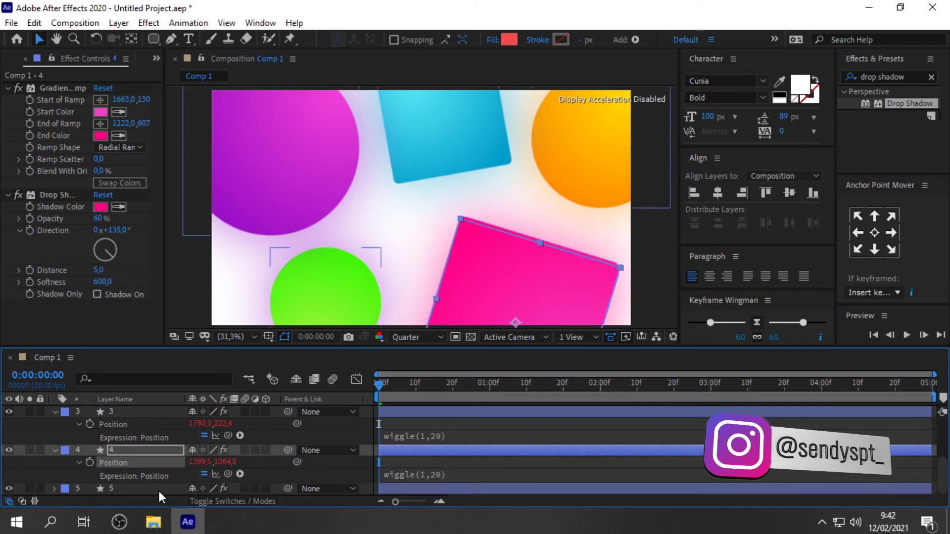
click(164, 487)
key(p)
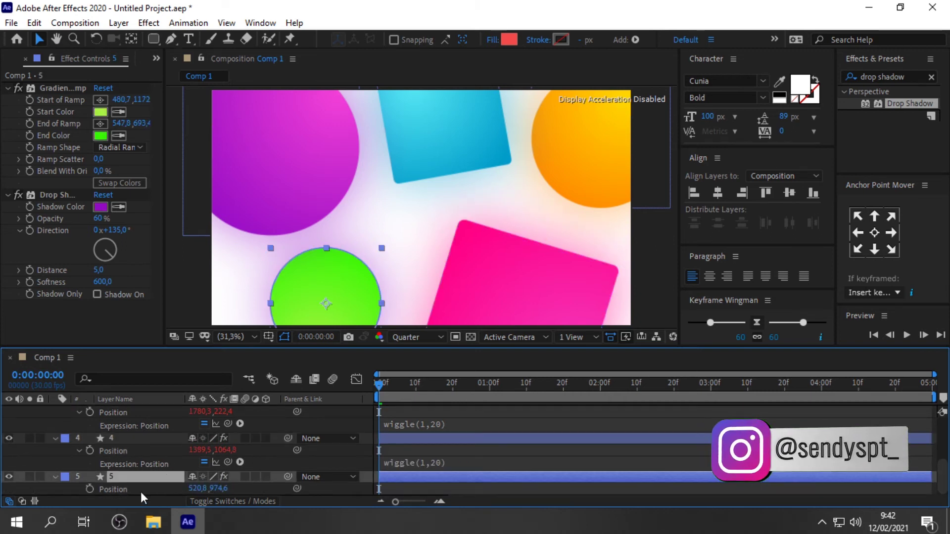
alt+click(89, 491)
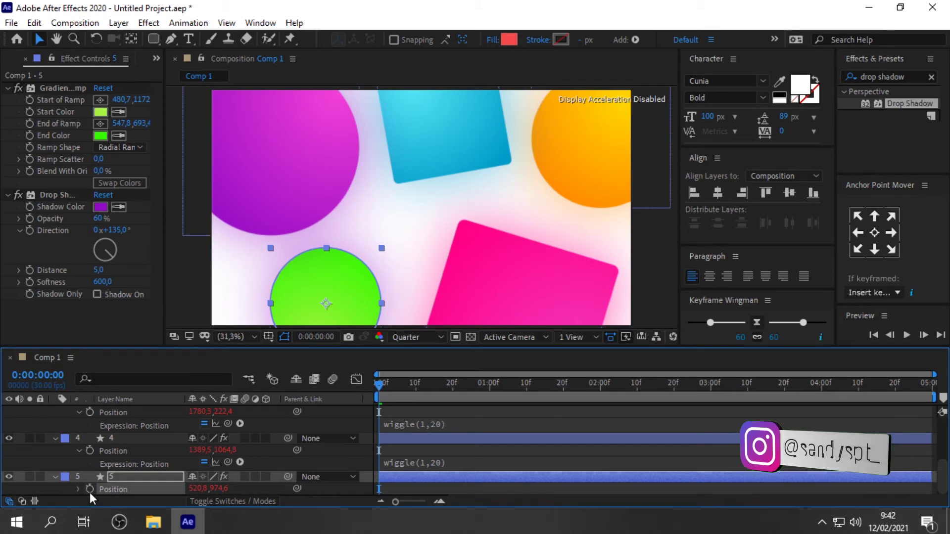
key(ctrl+v)
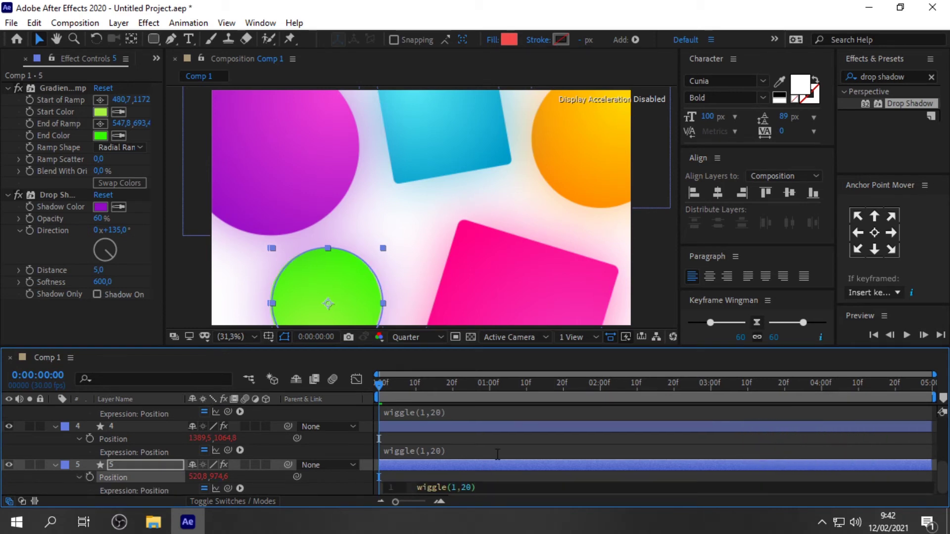
click(500, 452)
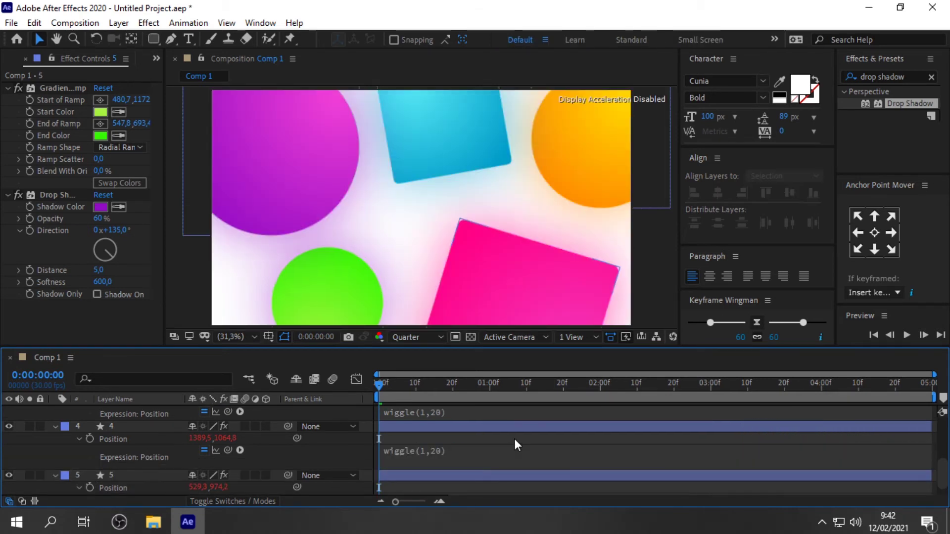
key(u)
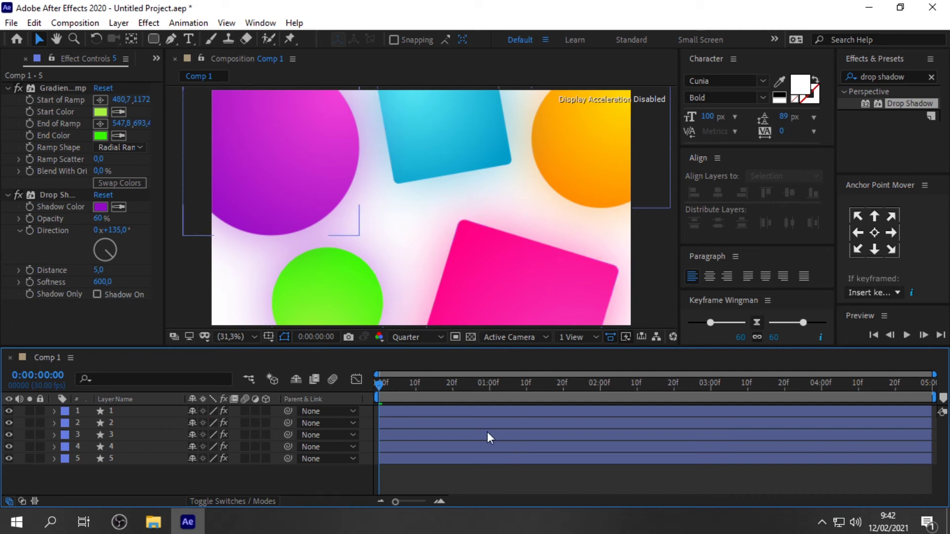
Preview the wiggling shapes and eyedrop the green end colour into the green circle's shadow.
click(906, 335)
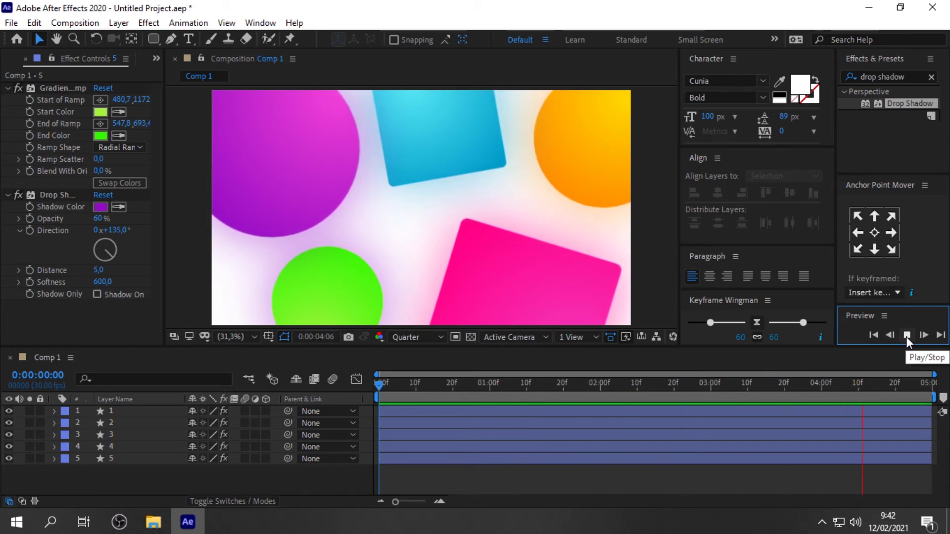
click(907, 336)
click(335, 283)
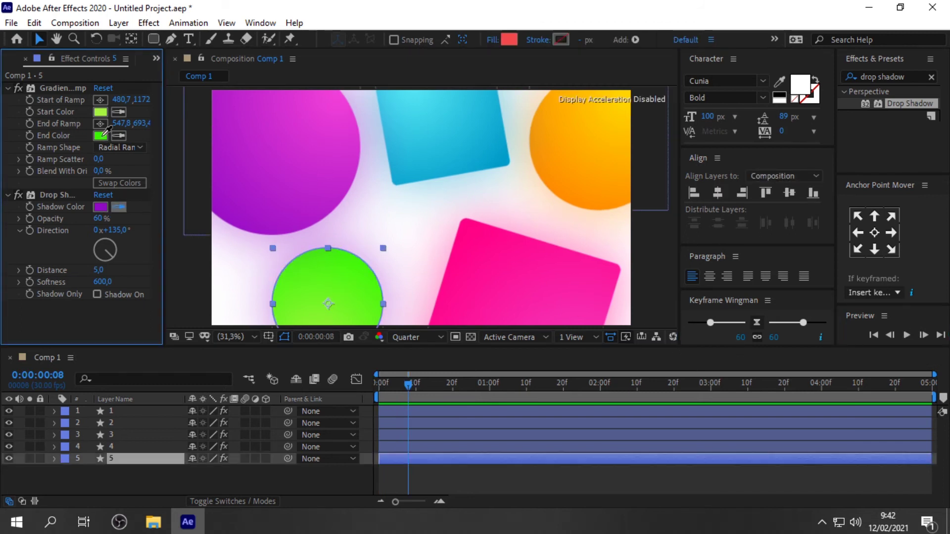
click(100, 134)
click(552, 501)
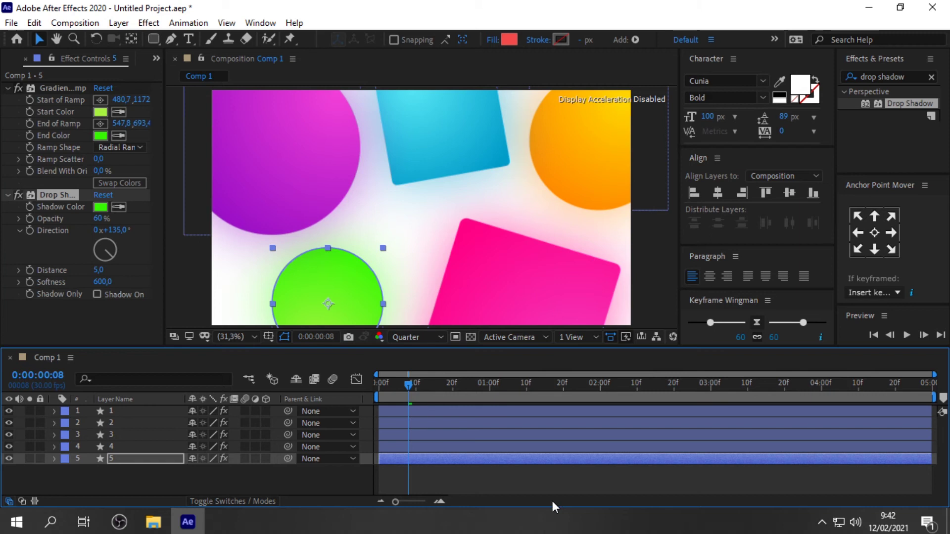
click(880, 334)
click(903, 336)
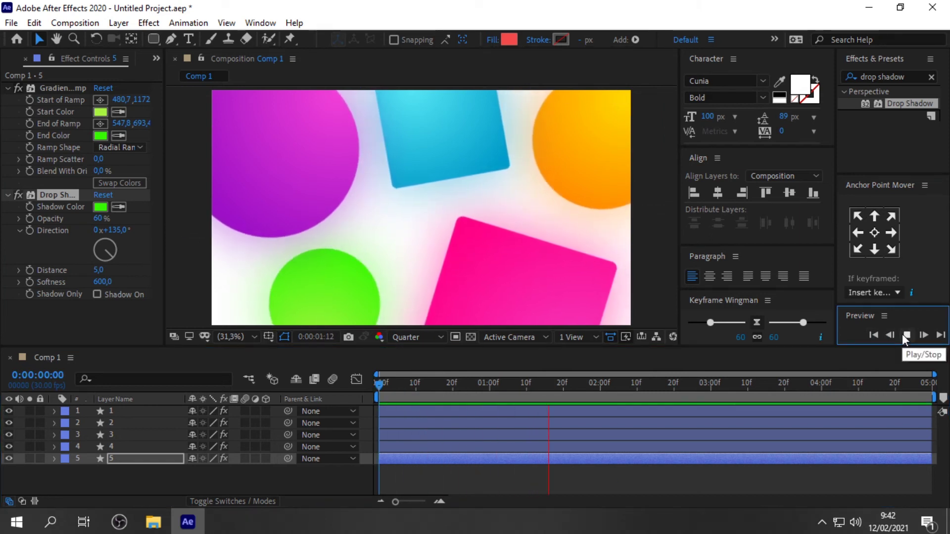
click(902, 334)
Draw a large red rectangle on a new shape layer across the composition centre.
click(642, 483)
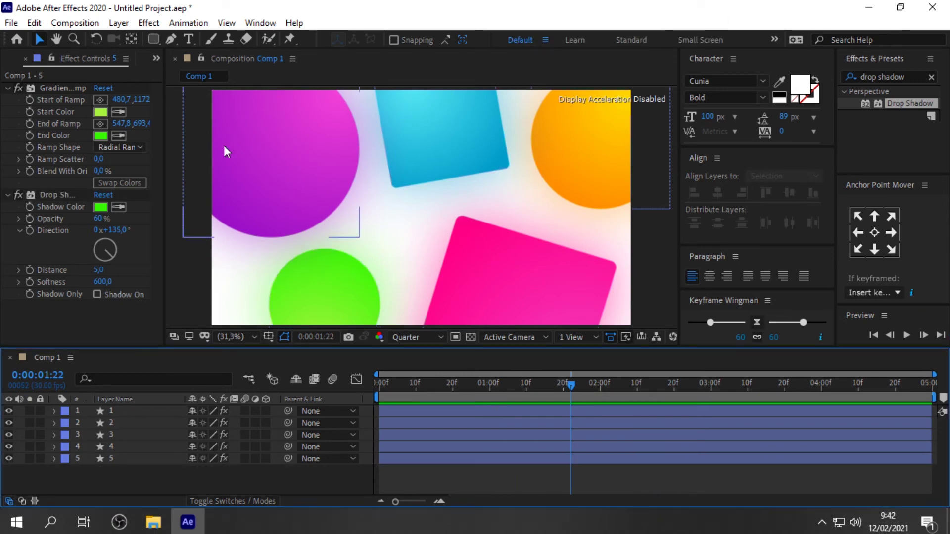
click(153, 39)
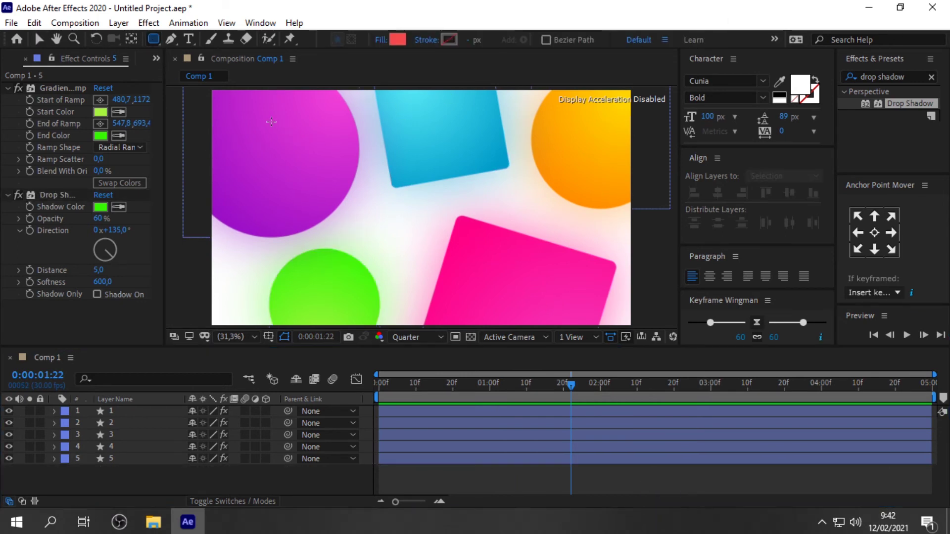
mouse_move(260, 119)
mouse_down()
mouse_move(514, 235)
mouse_move(572, 289)
mouse_up()
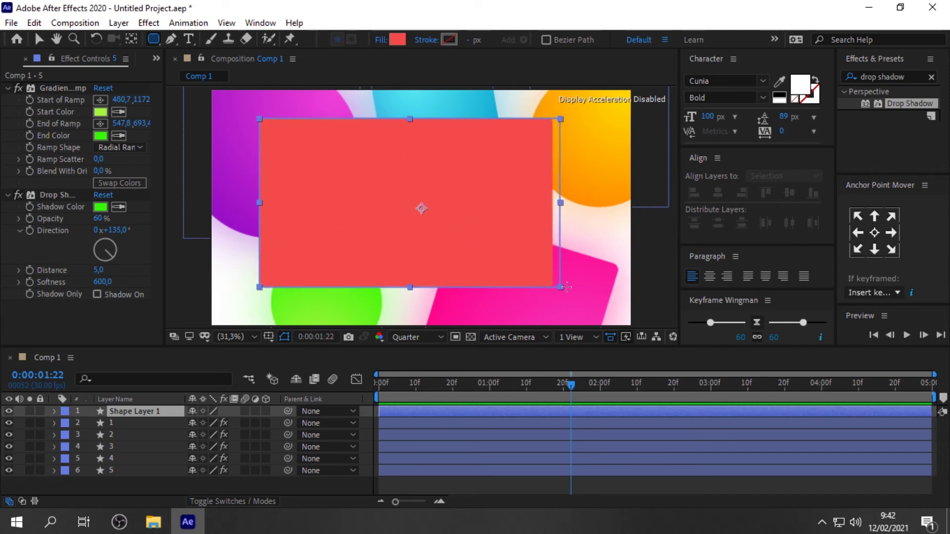
Centre the red rectangle horizontally and vertically in the composition.
click(39, 39)
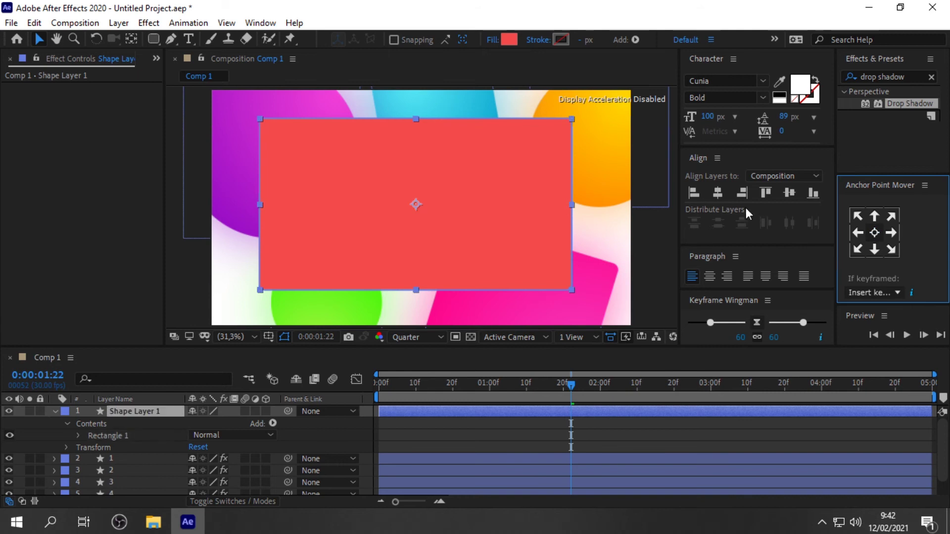
click(789, 194)
click(790, 193)
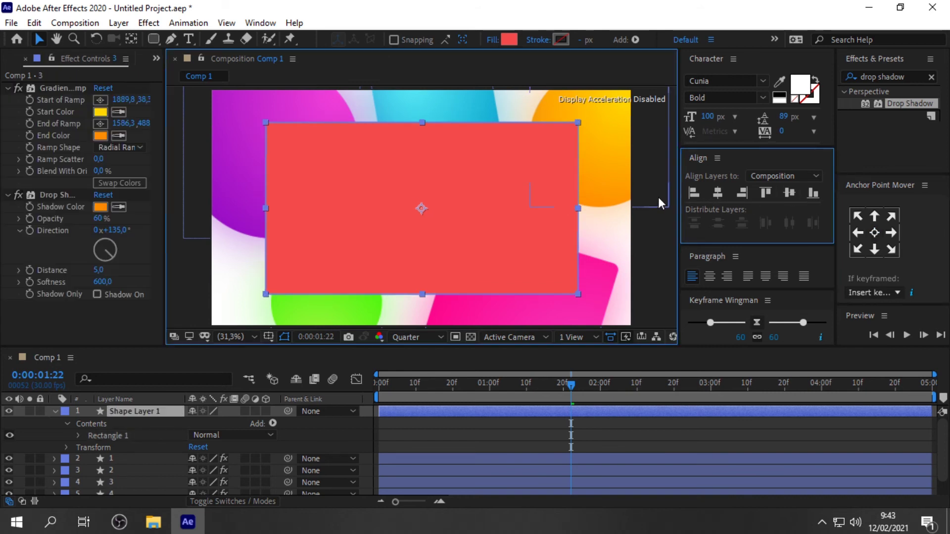
Give the rectangle layer an Orange label.
click(53, 412)
click(63, 412)
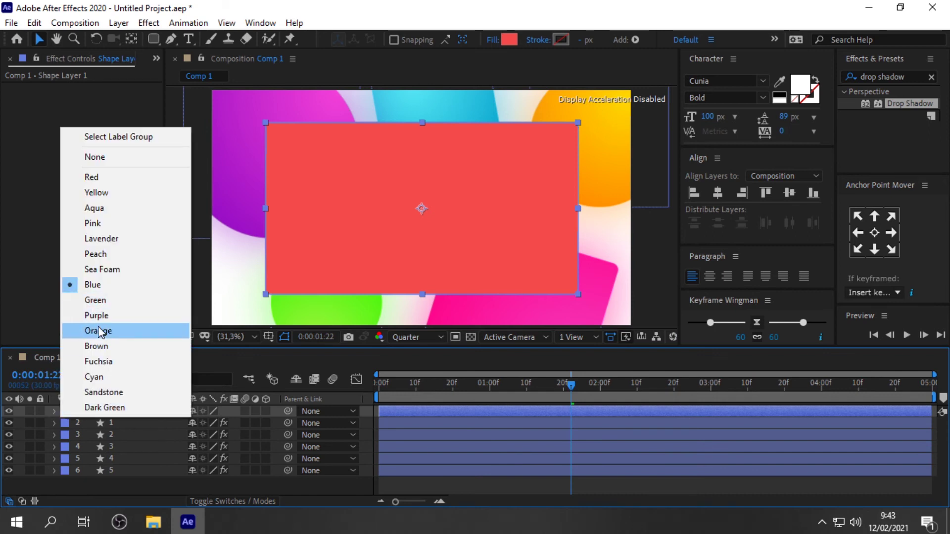
click(98, 331)
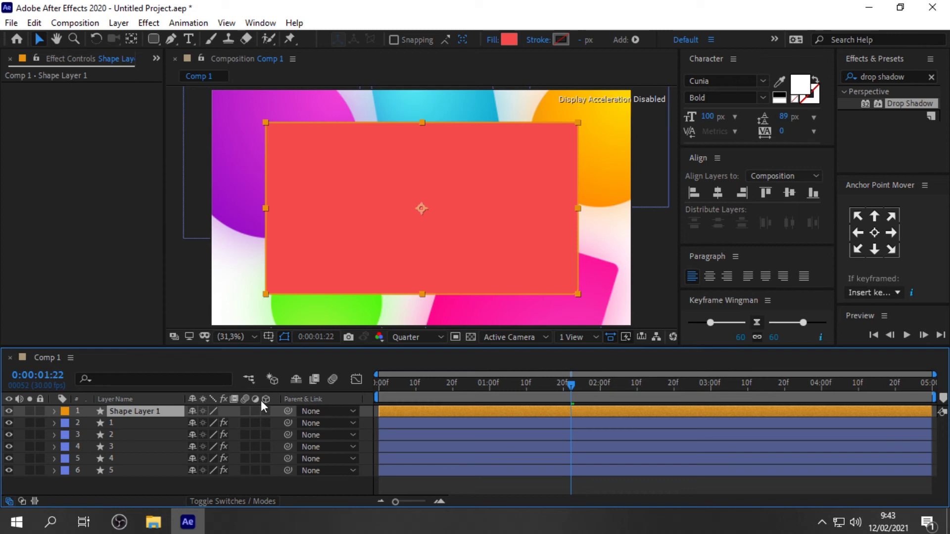
Turn Shape Layer 1 into an adjustment layer.
click(246, 502)
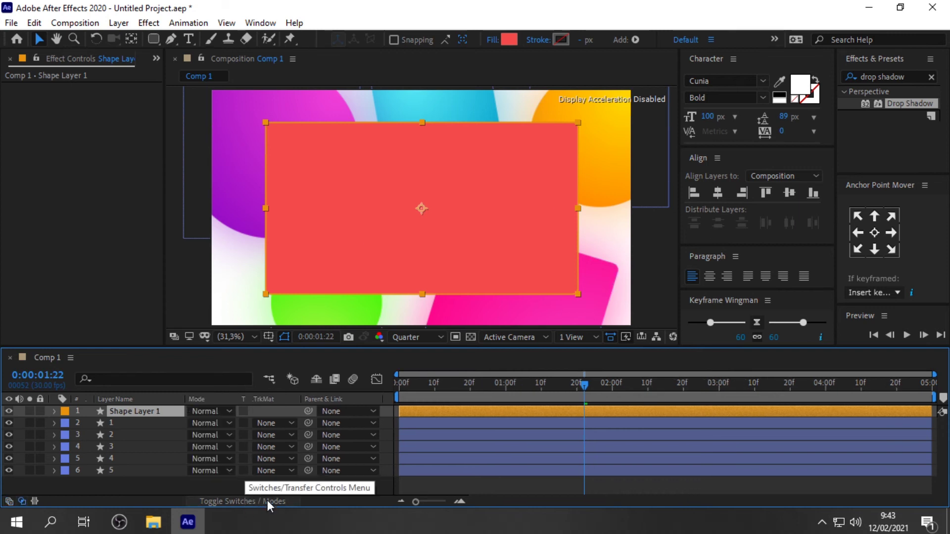
click(257, 501)
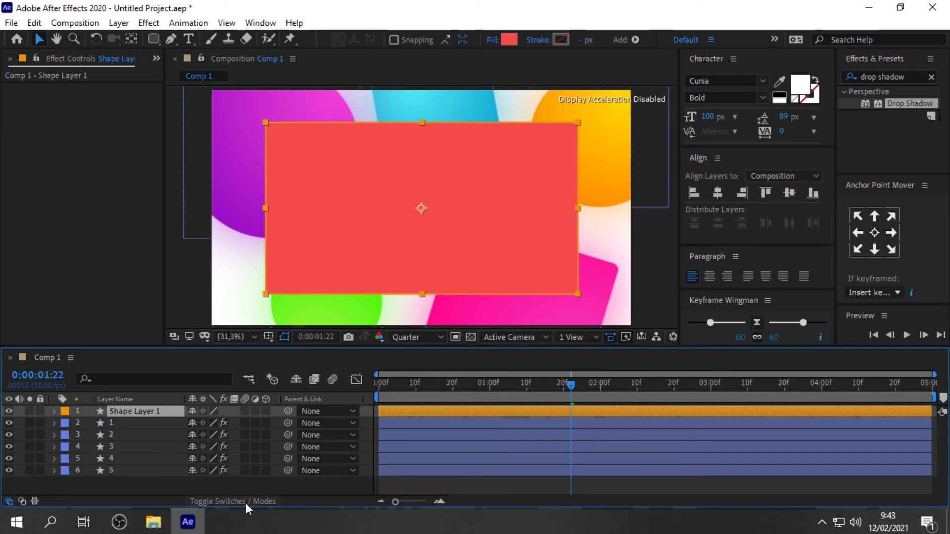
click(256, 412)
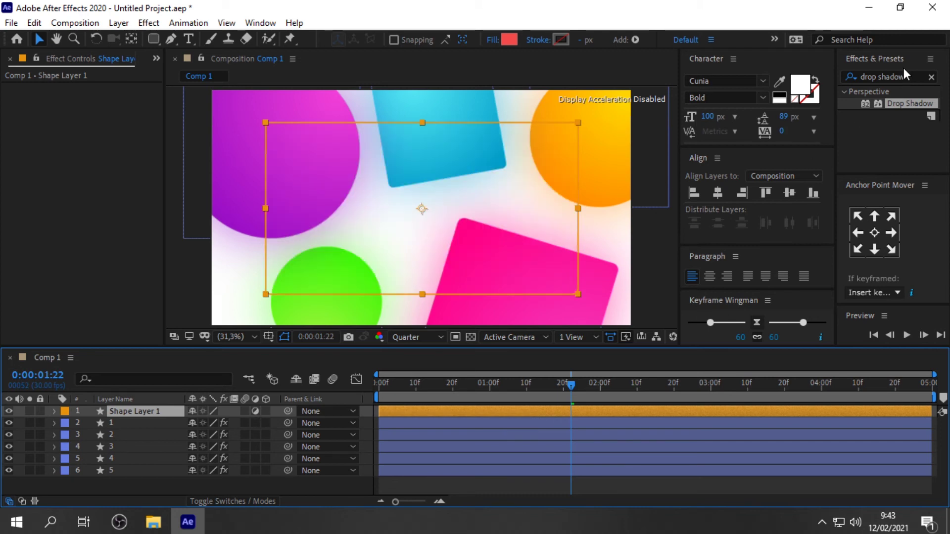
Apply Fast Box Blur from Effects & Presets to the rectangle layer.
click(854, 80)
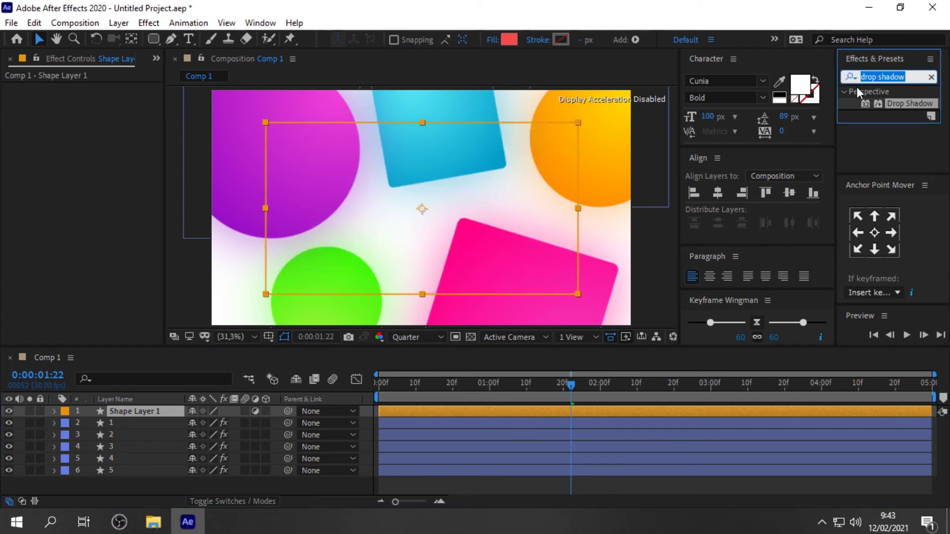
text(fast bo)
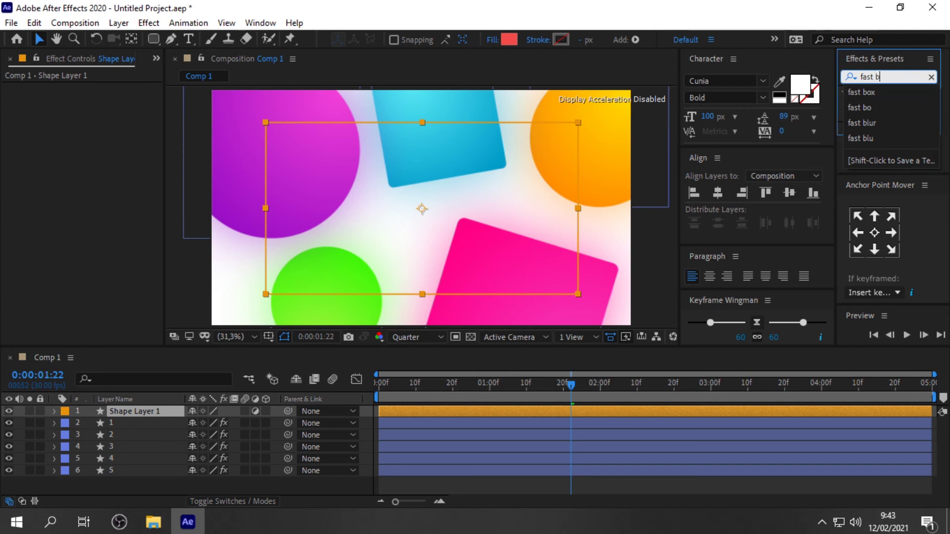
text(x)
drag(880, 103, 512, 197)
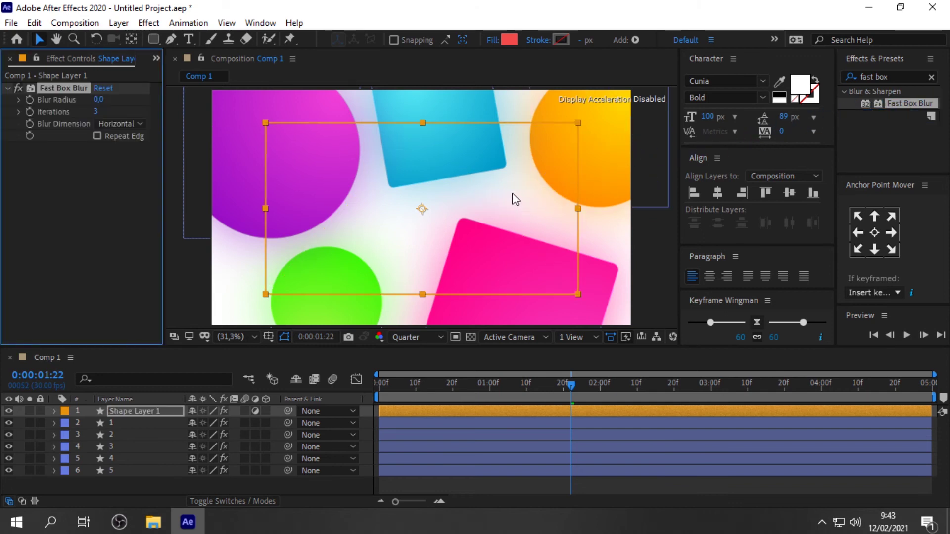
Set Fast Box Blur's Blur Radius to 45 and Iterations to 30.
click(98, 100)
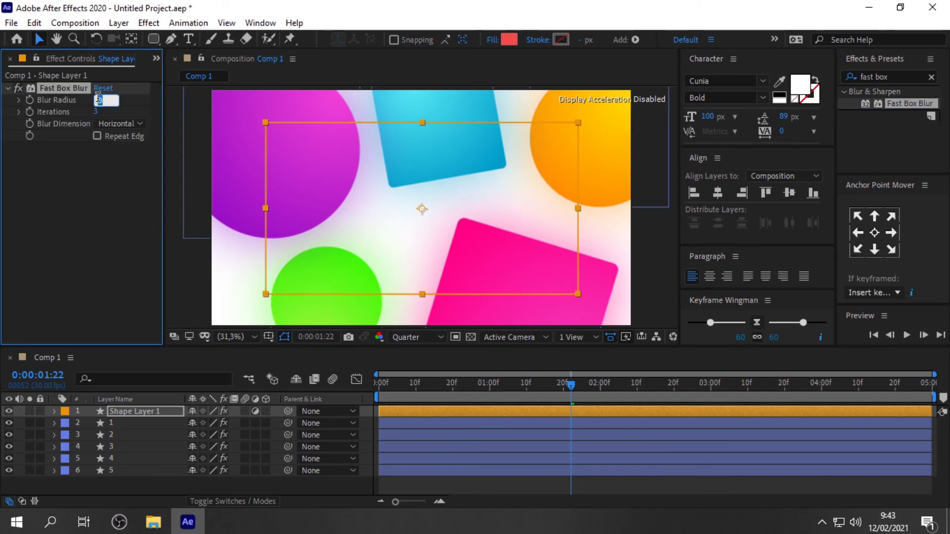
text(45)
click(99, 111)
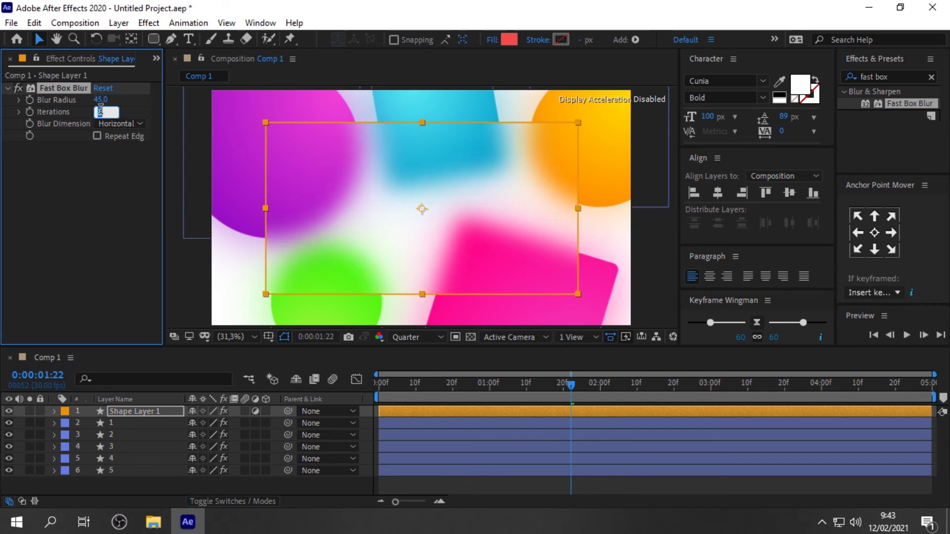
key(Return)
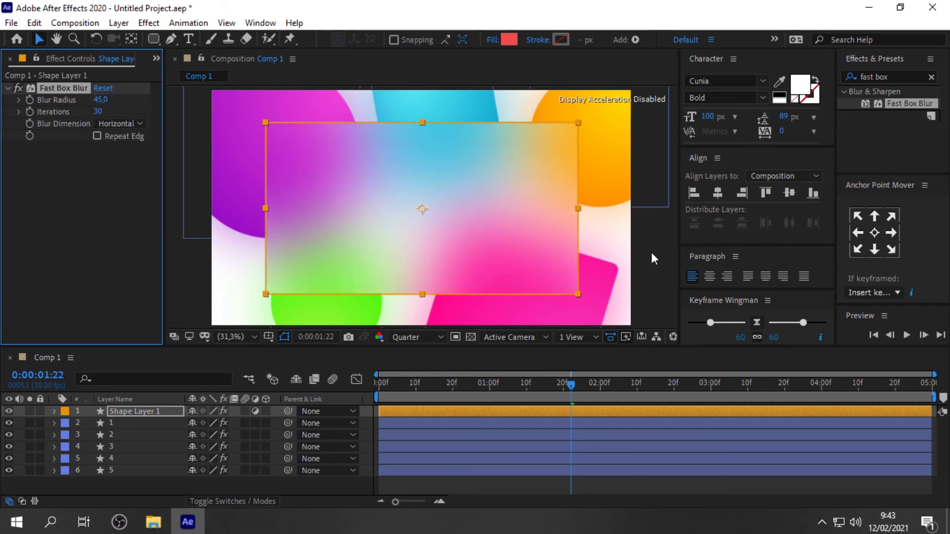
click(651, 253)
click(461, 195)
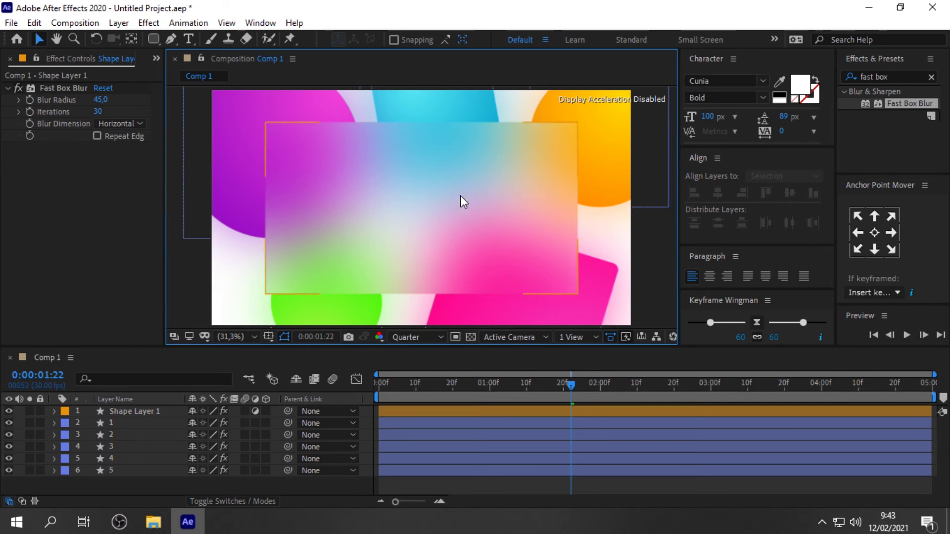
Set the work area start, rename Shape Layer 1 to 'box', and duplicate it as box 2.
key(b)
key(End)
click(165, 411)
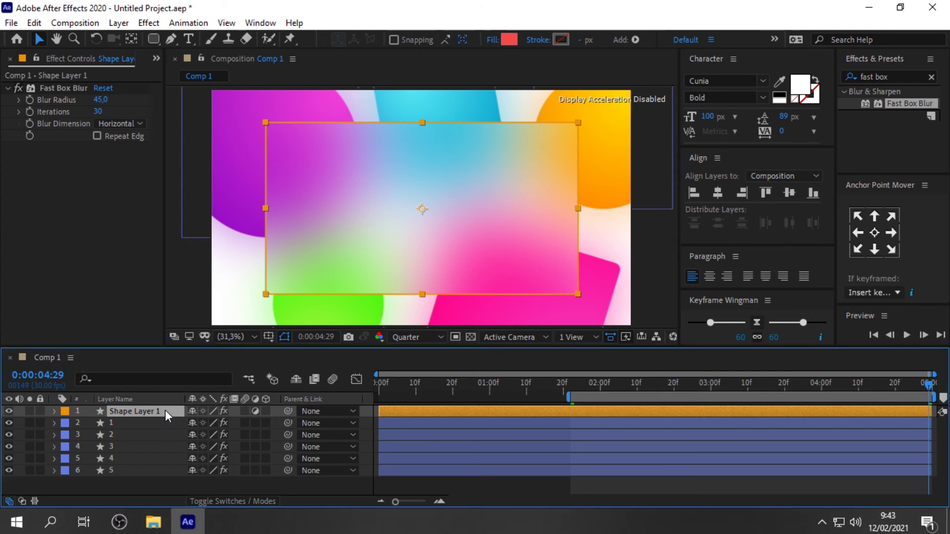
key(Return)
text(box)
key(Return)
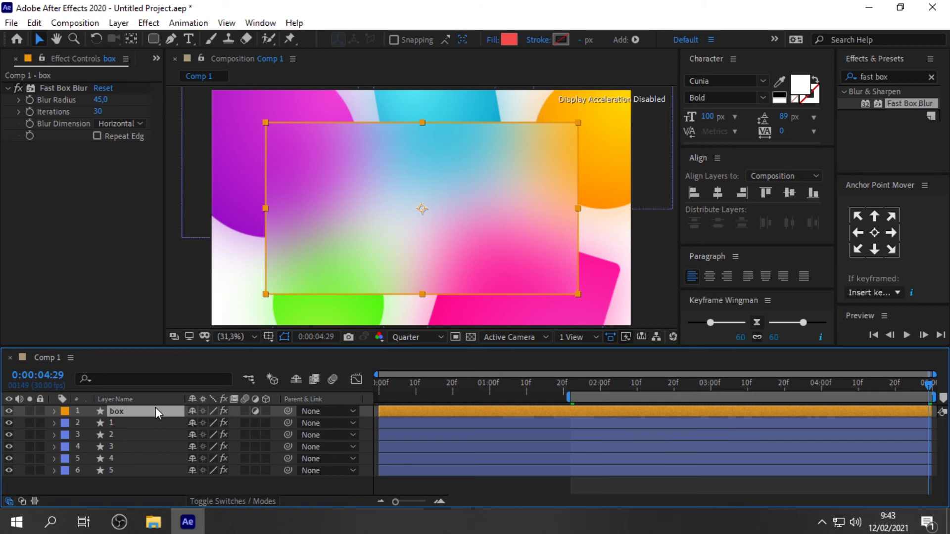
key(ctrl+d)
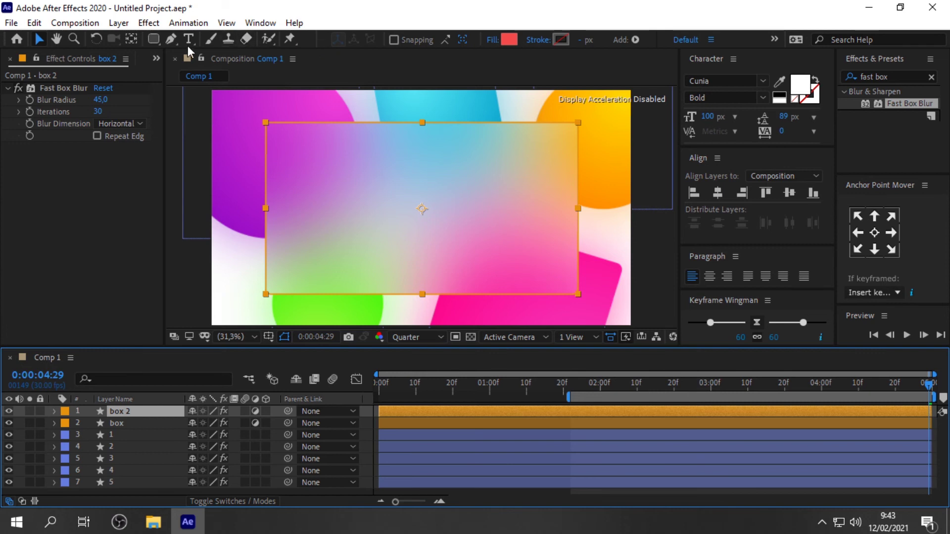
Draw a circular Ellipse mask on box 2 at the centre of the rectangle.
drag(155, 38, 197, 69)
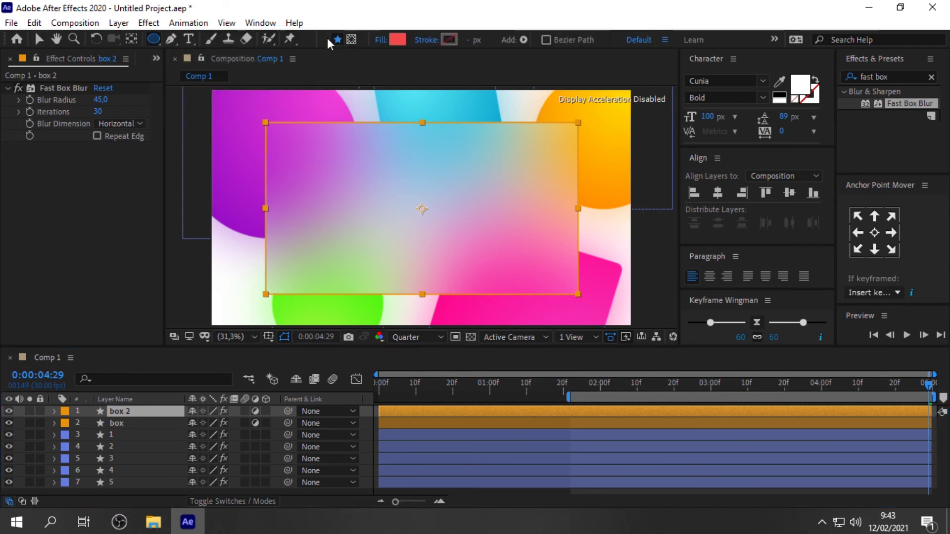
click(354, 37)
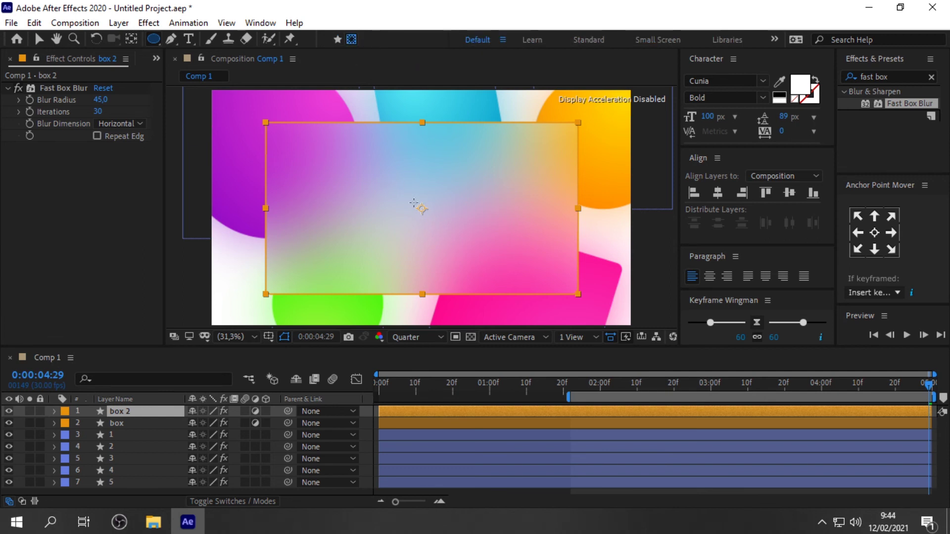
drag(421, 209, 457, 263)
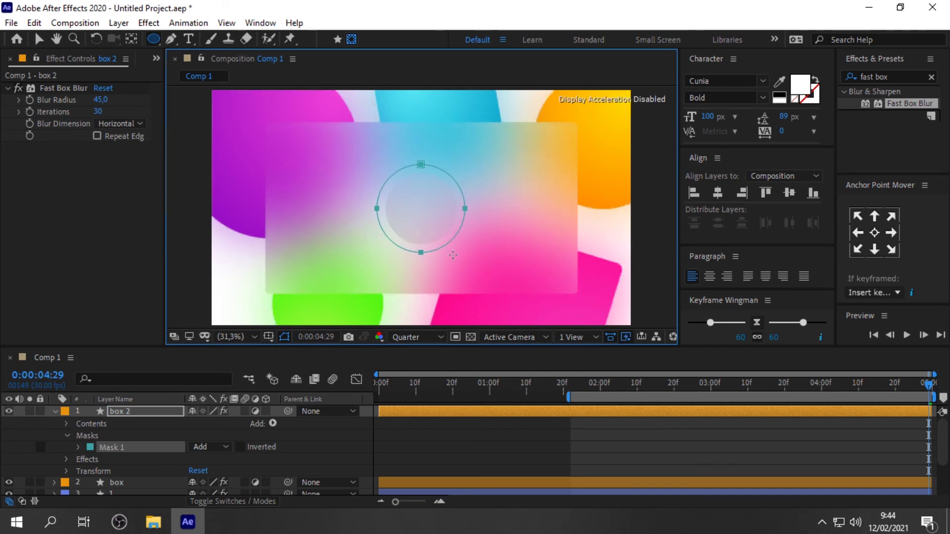
drag(456, 263, 457, 265)
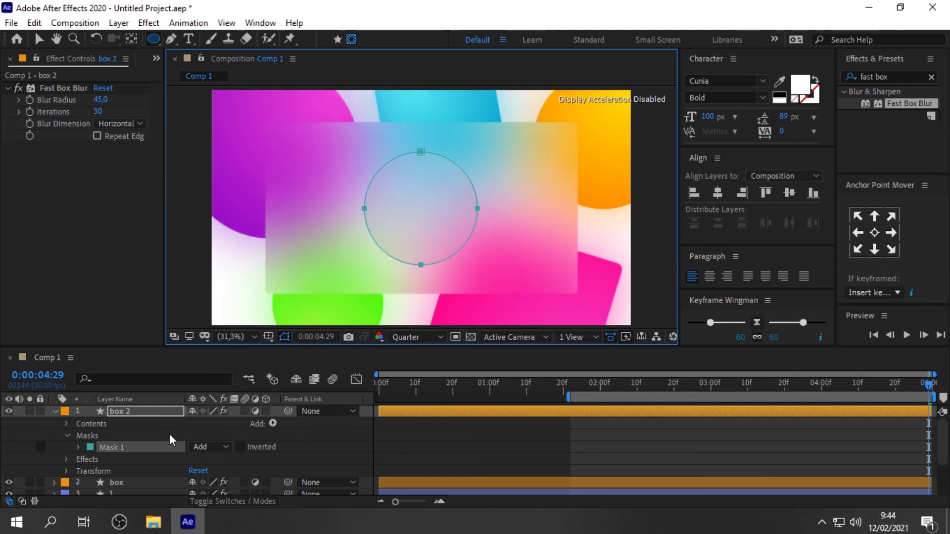
Collapse box 2's properties and select the original box layer.
click(55, 412)
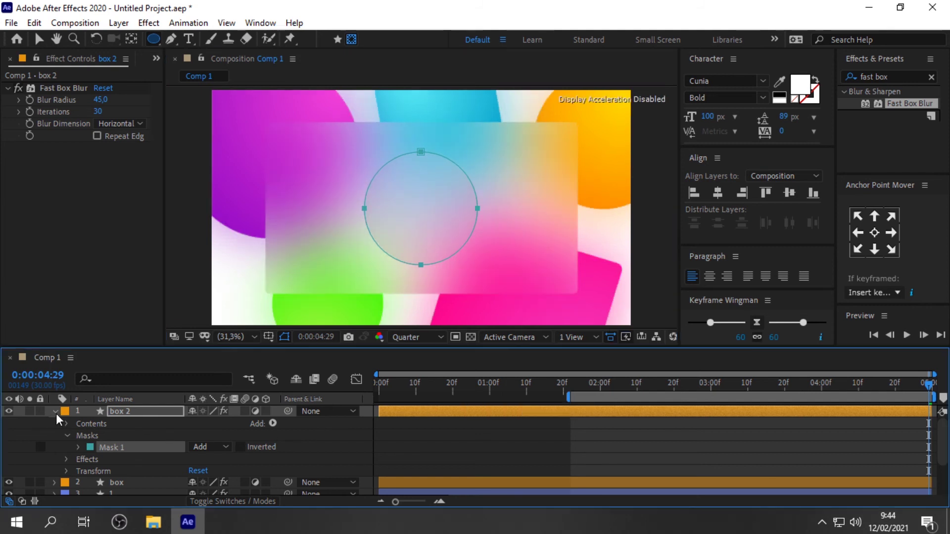
click(127, 413)
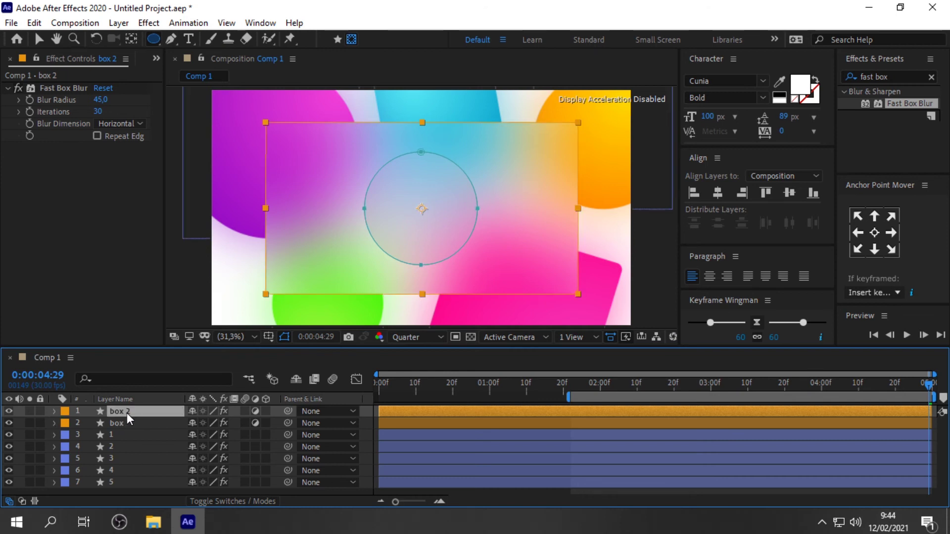
click(161, 423)
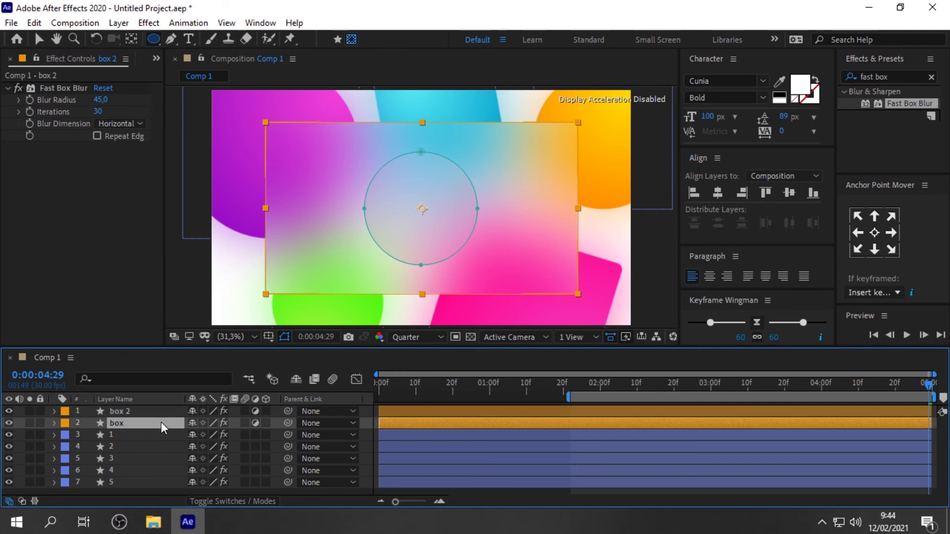
Delete the original box layer and set Fast Previews to Final Quality.
key(Delete)
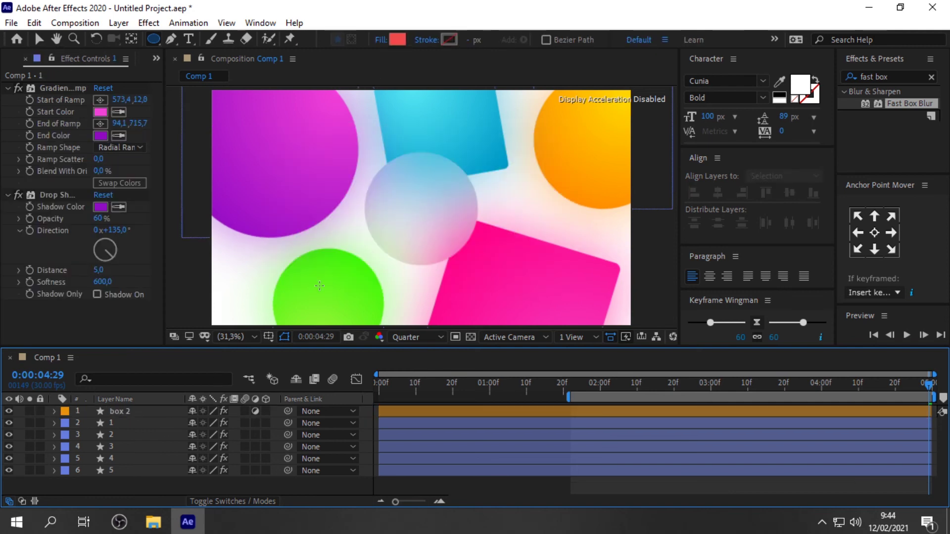
click(123, 412)
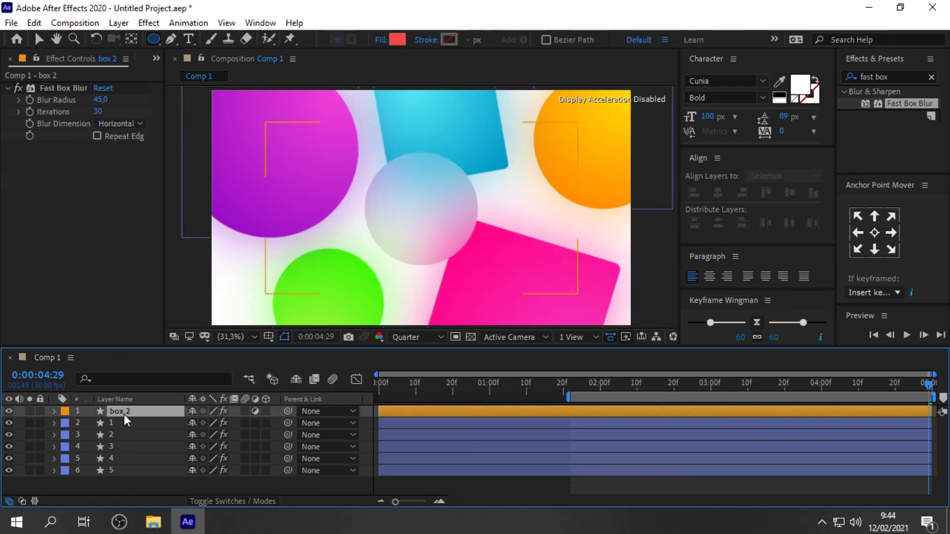
click(624, 336)
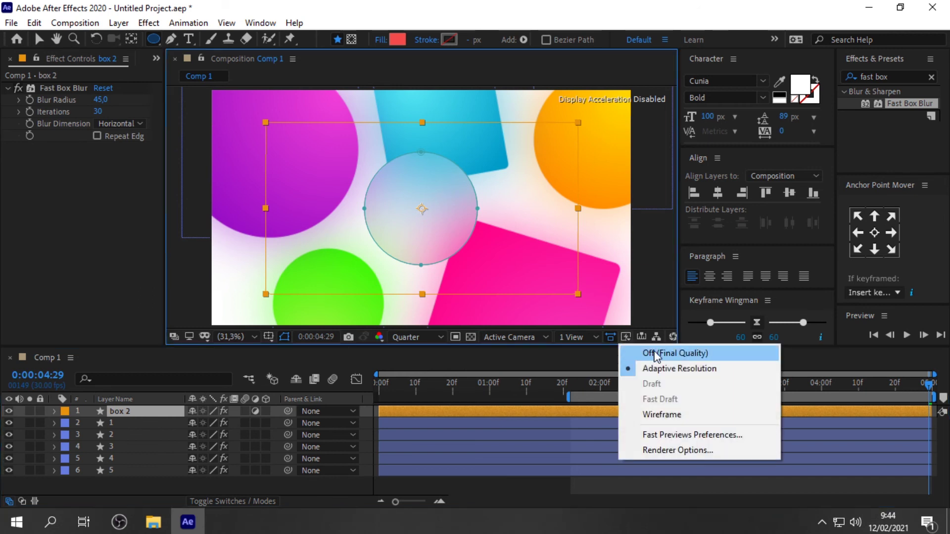
click(664, 355)
Invert Mask 1 on box 2 to cut a clear circular window.
click(130, 412)
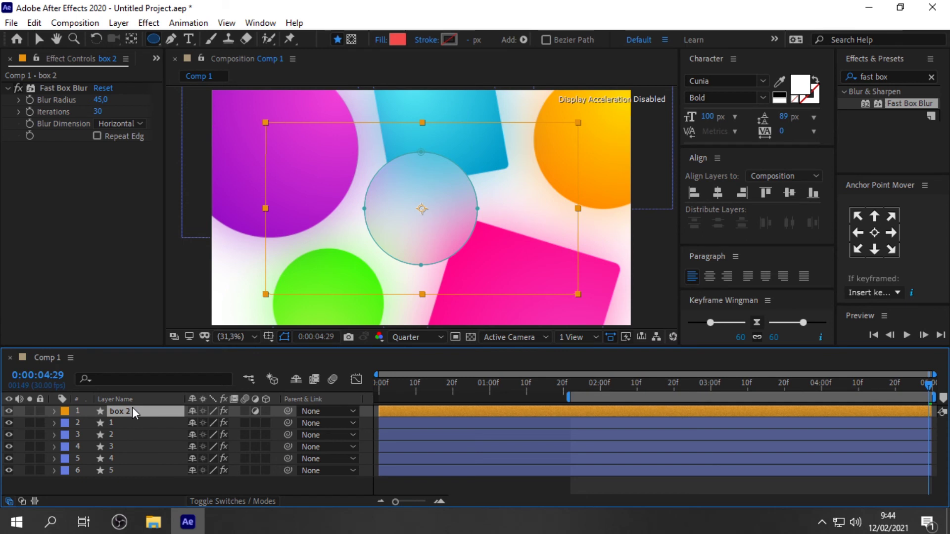
click(54, 411)
scroll(117, 422, down, 1)
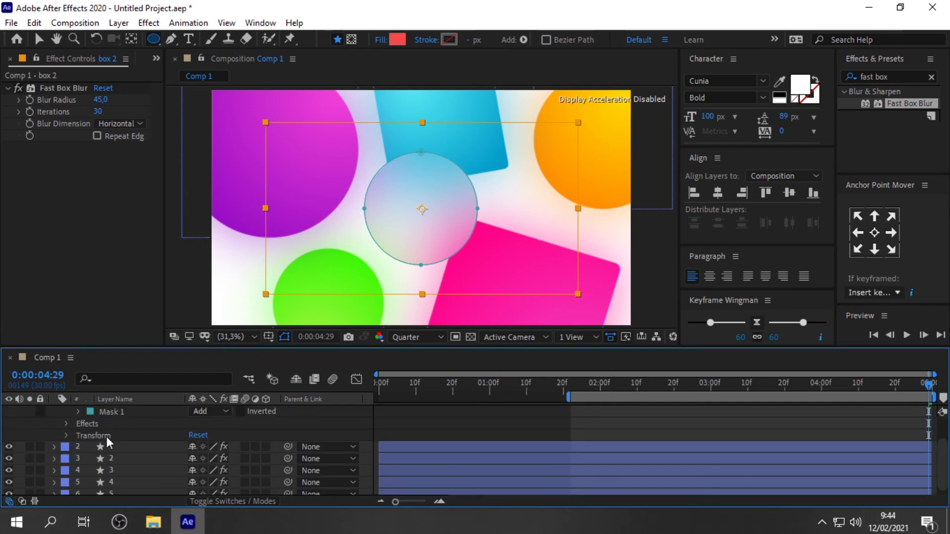
scroll(135, 438, up, 1)
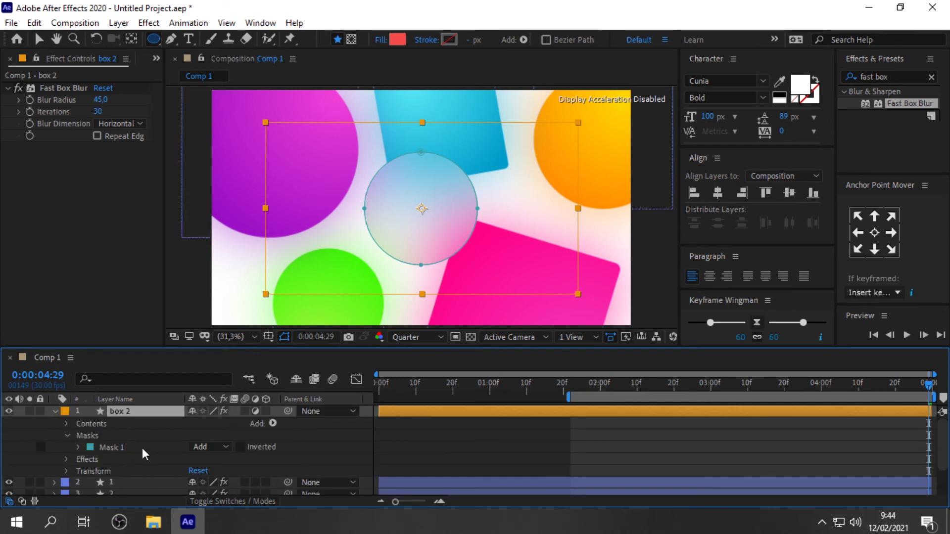
click(240, 447)
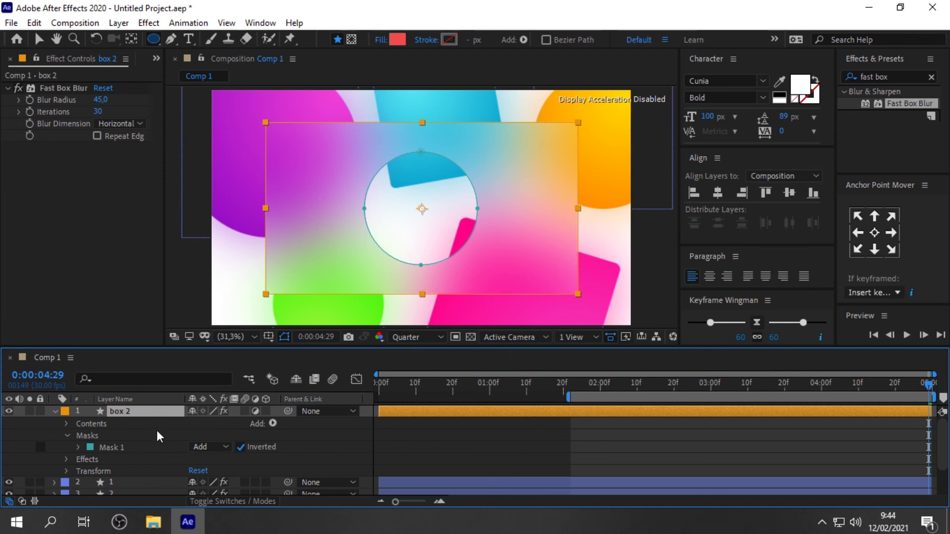
Set Mask 1's feather to 400 pixels.
key(f)
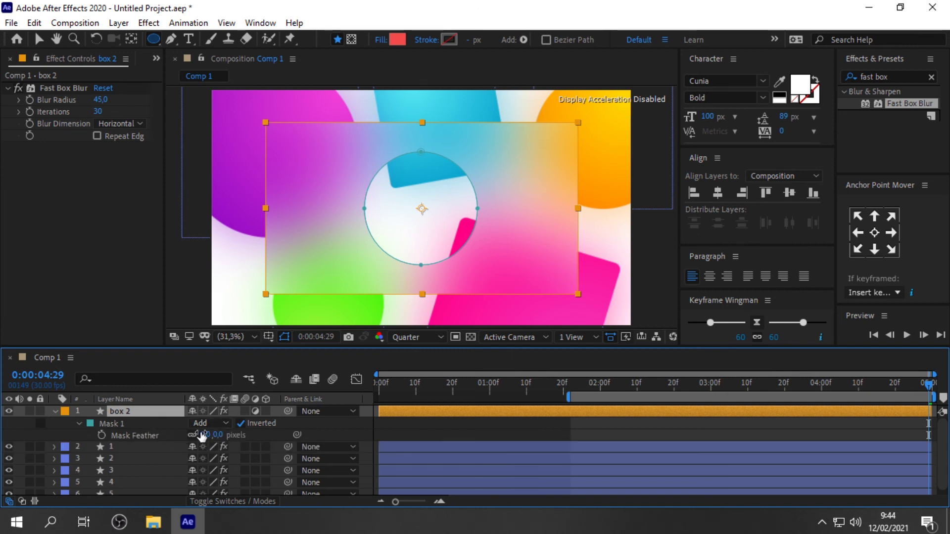
click(205, 435)
text(400)
key(Return)
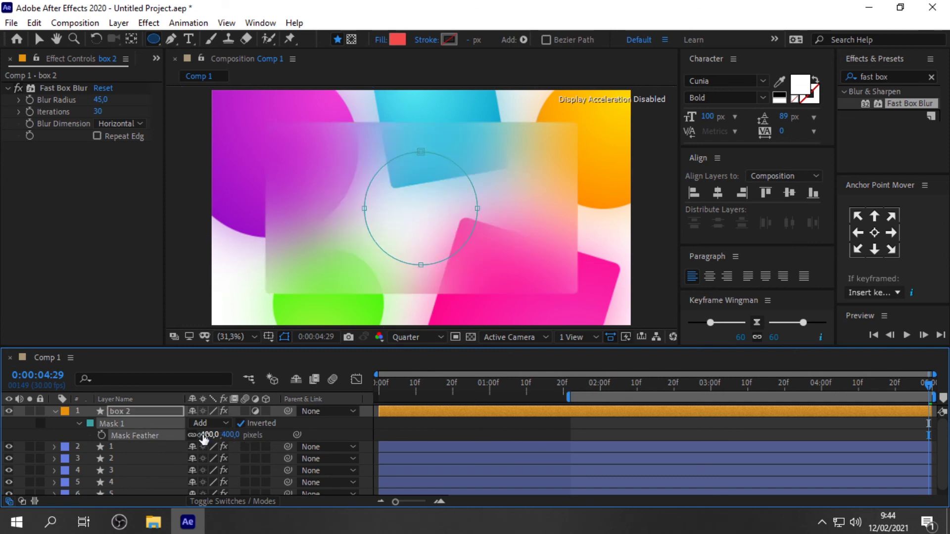
Rename box 2 to 'box' and duplicate it as a new box 2.
key(v)
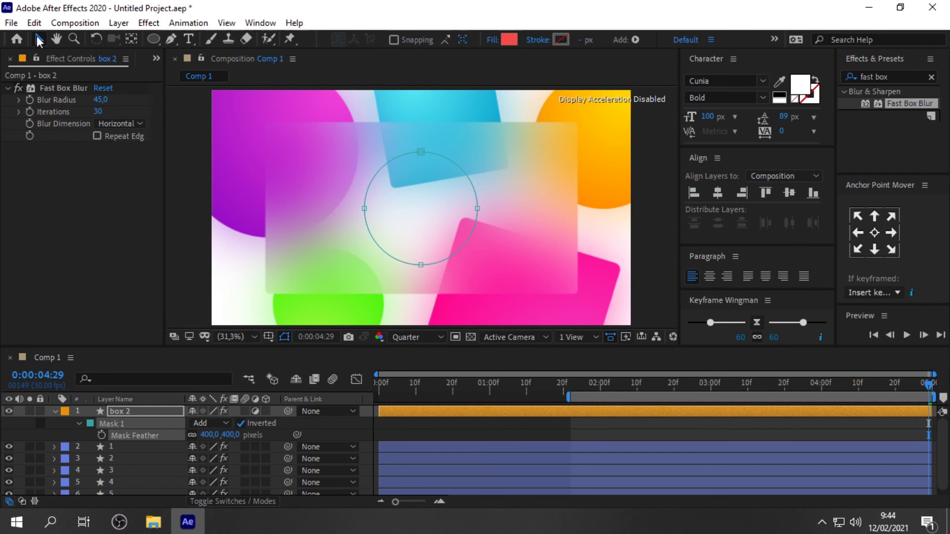
click(55, 412)
click(127, 414)
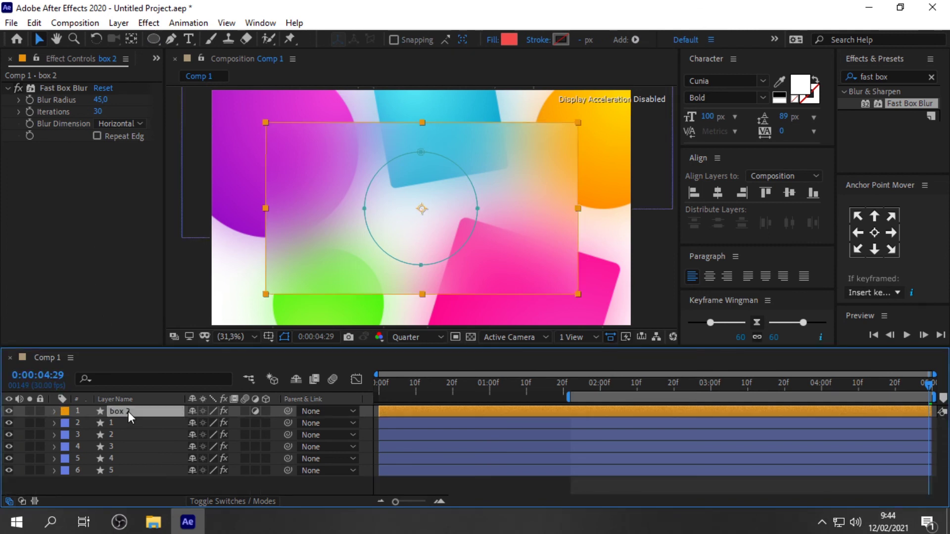
key(Return)
text(box)
key(Return)
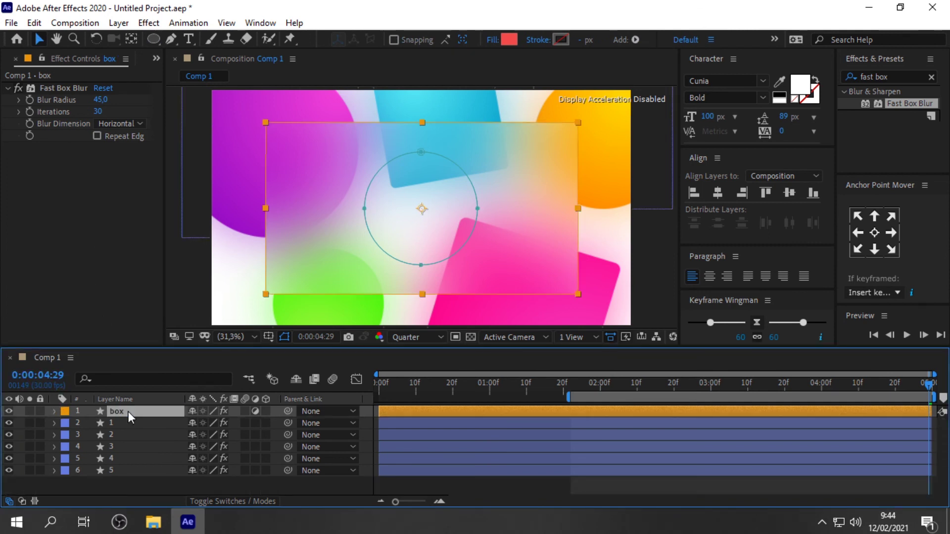
key(ctrl+d)
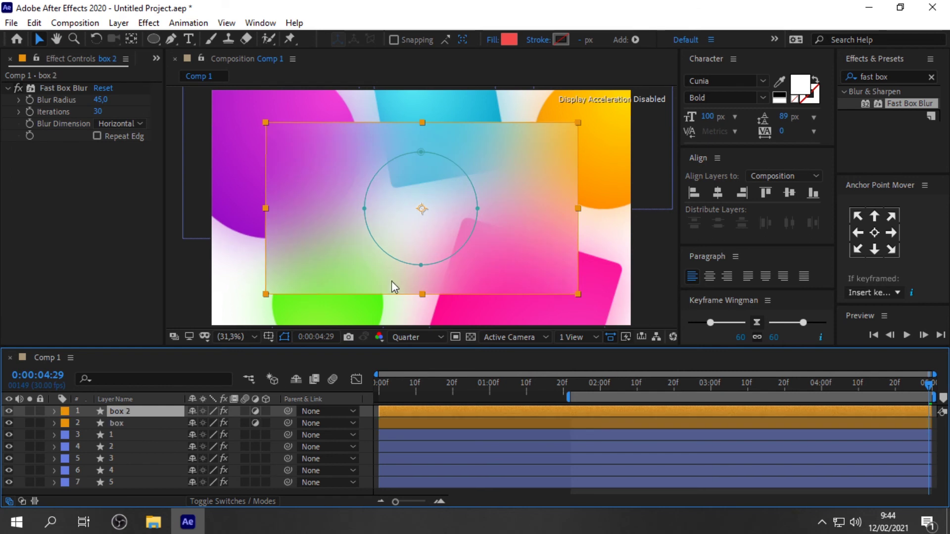
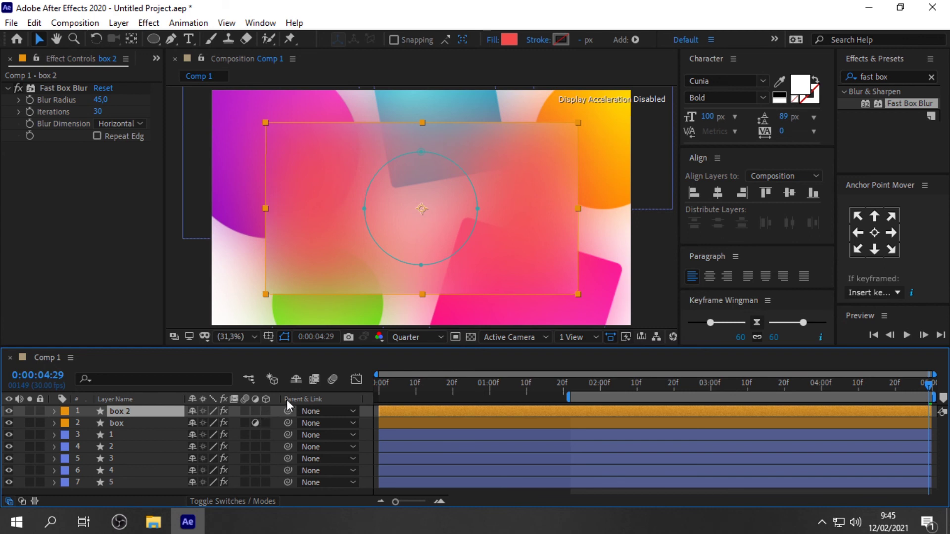
Set box 2's fill colour to white FFFFFF.
click(515, 36)
drag(653, 92, 620, 70)
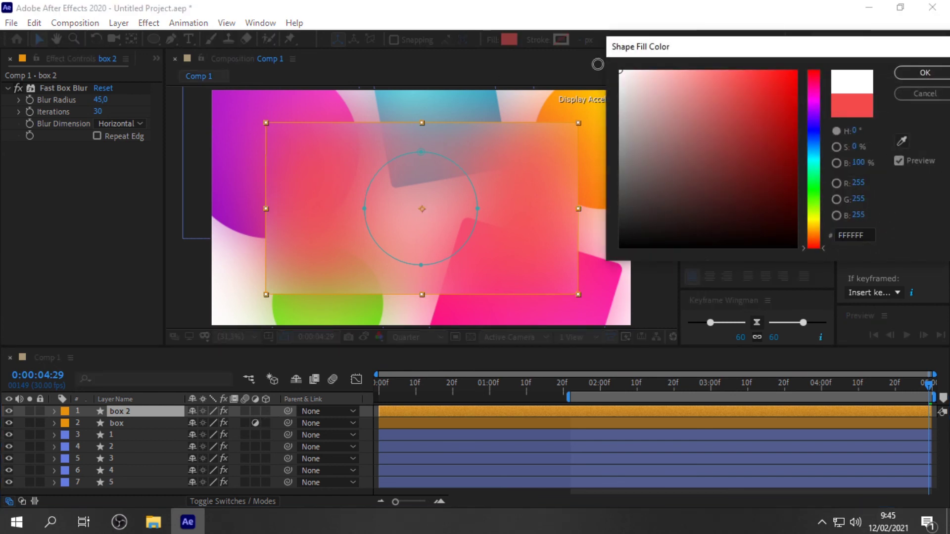
click(925, 73)
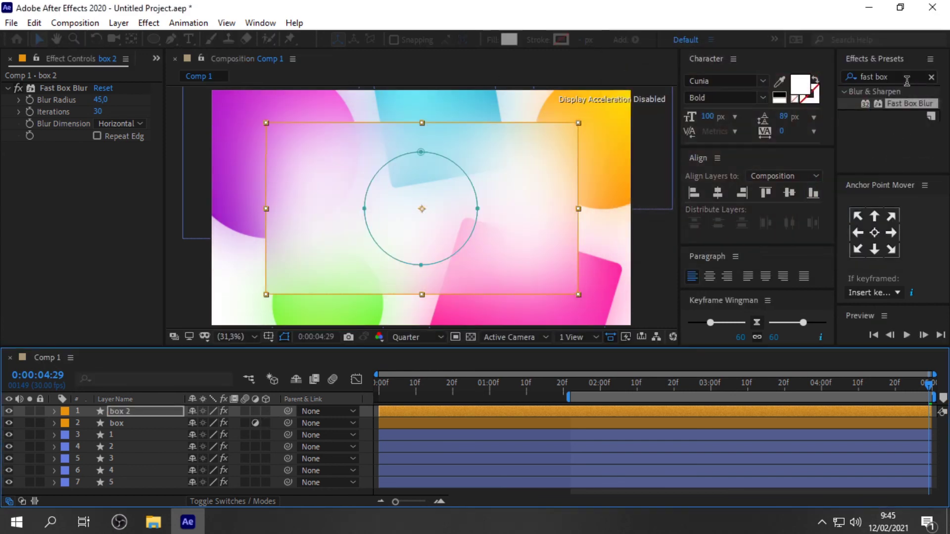
Lower box 2's opacity to 7%.
key(t)
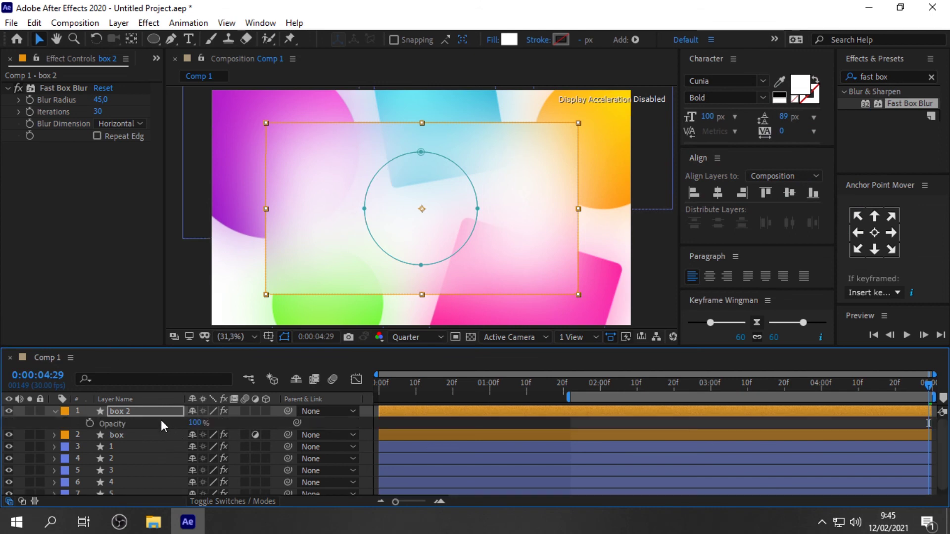
click(196, 424)
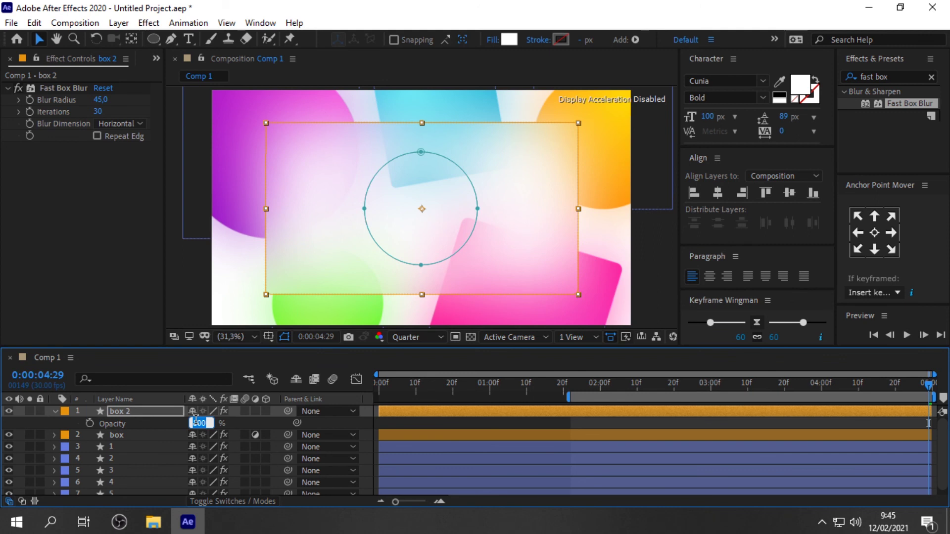
text(7)
key(Return)
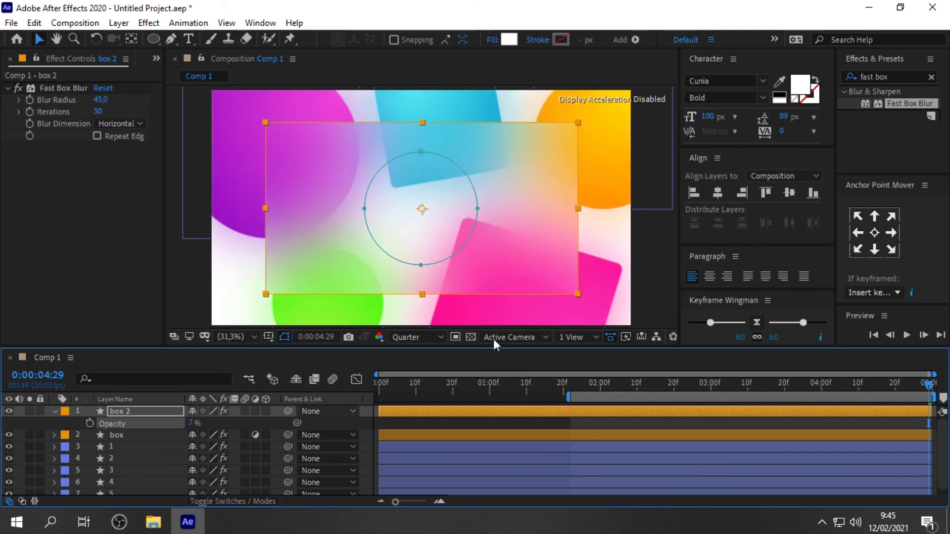
click(629, 267)
click(468, 209)
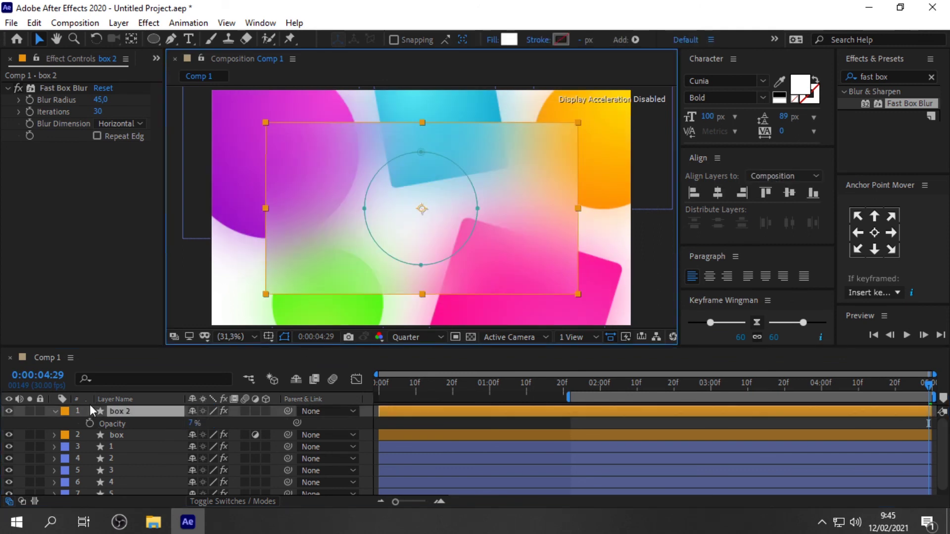
click(58, 414)
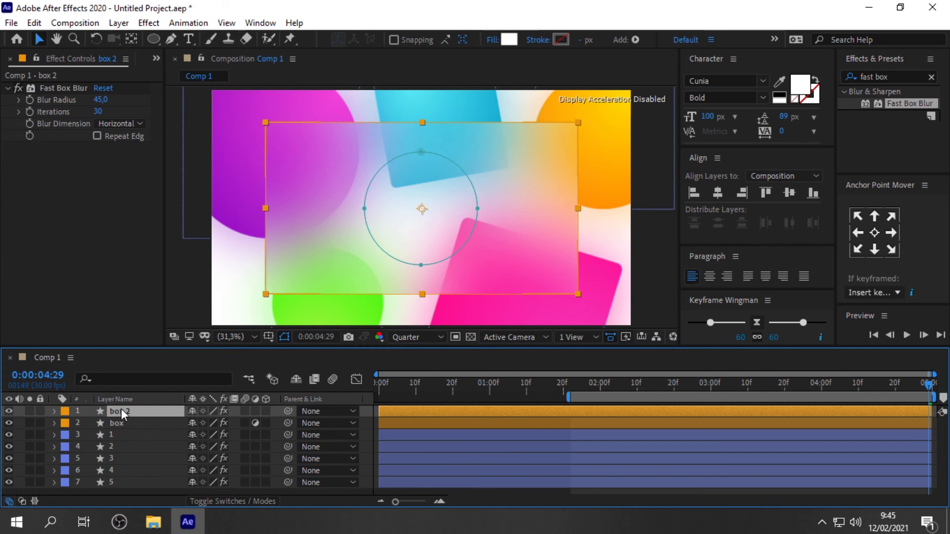
Duplicate box 2 as box 3 and remove its Fast Box Blur effect.
key(ctrl+d)
click(139, 250)
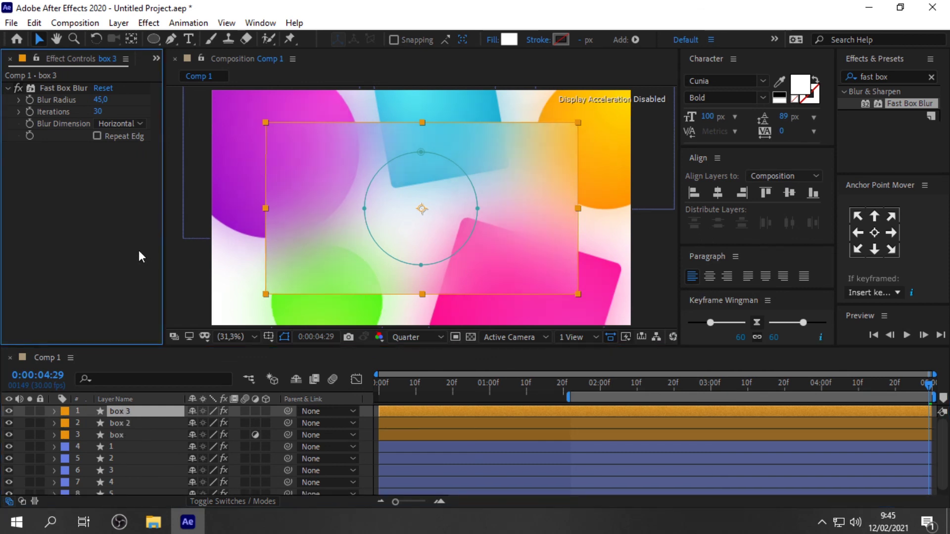
click(76, 94)
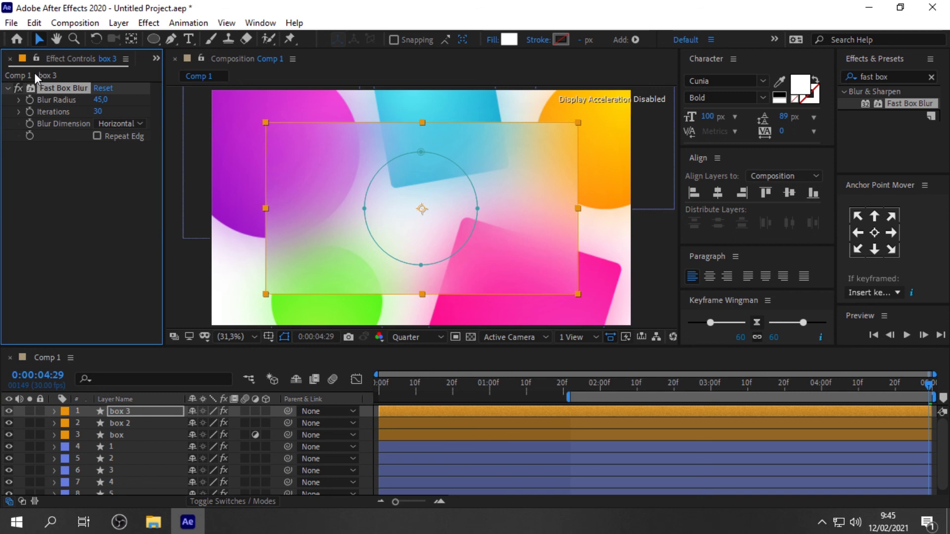
key(Delete)
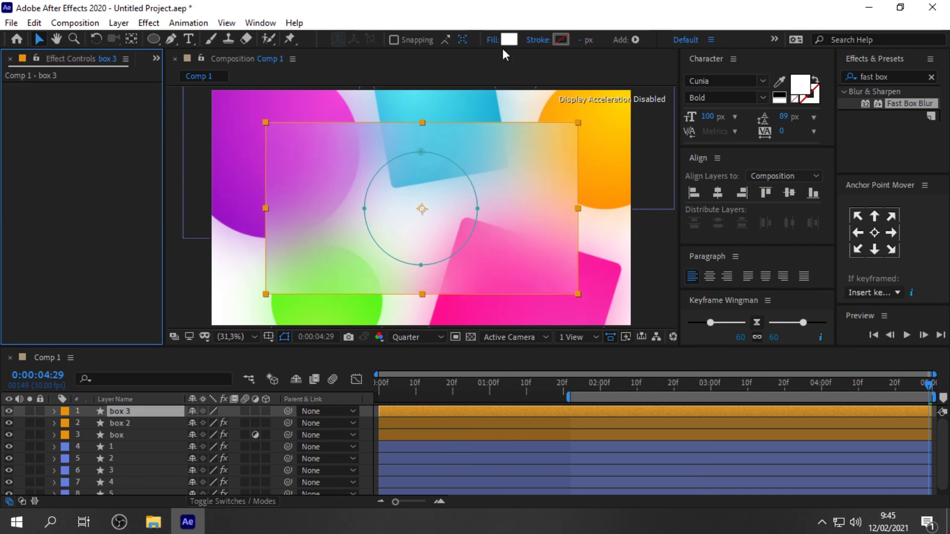
Give box 3 no fill and a white stroke.
click(493, 39)
click(404, 221)
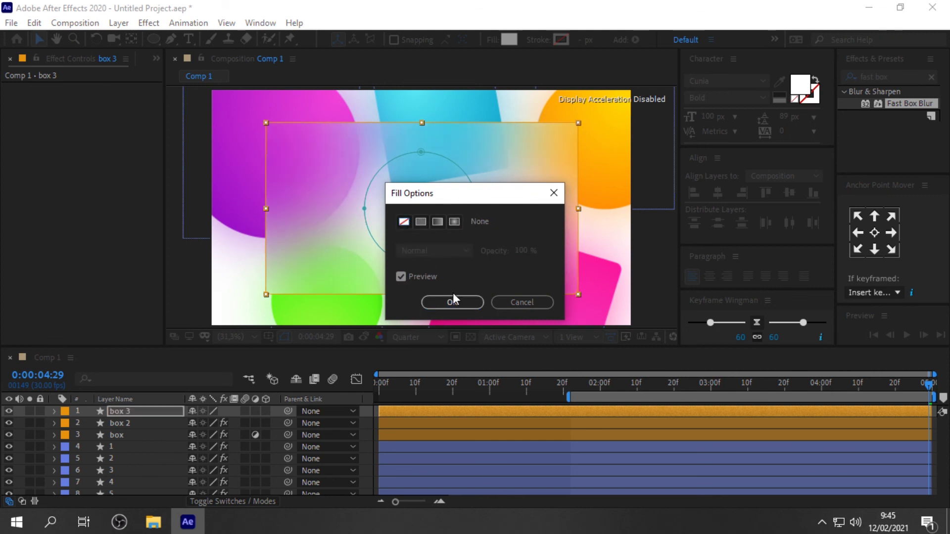
click(454, 300)
click(560, 39)
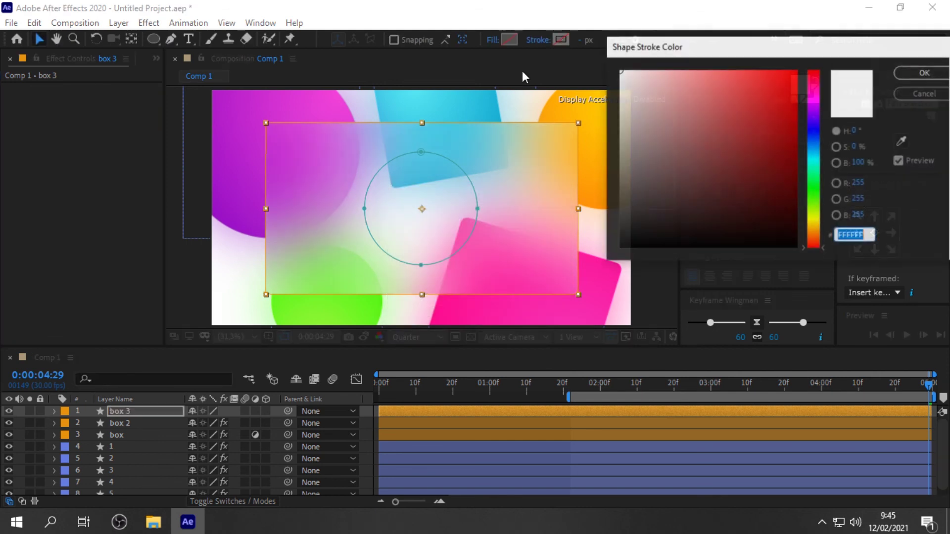
click(916, 70)
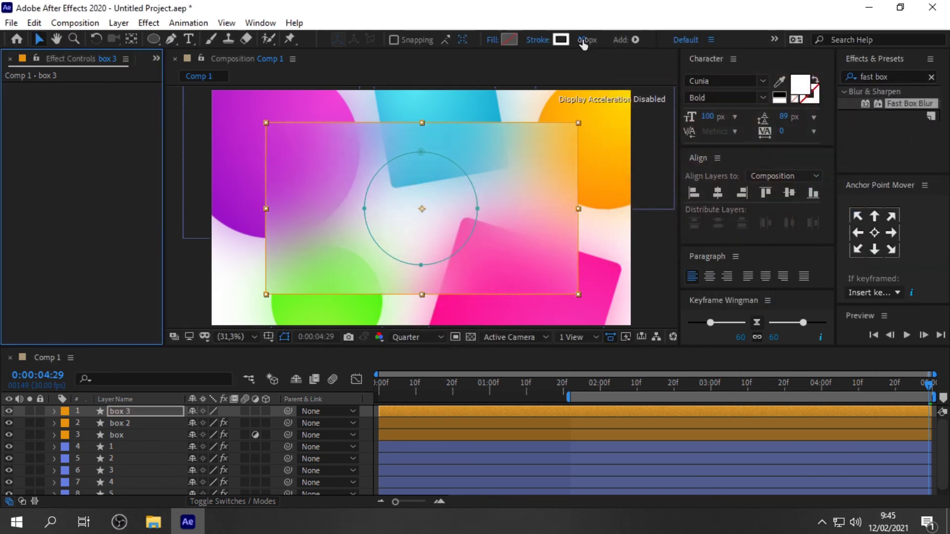
click(656, 242)
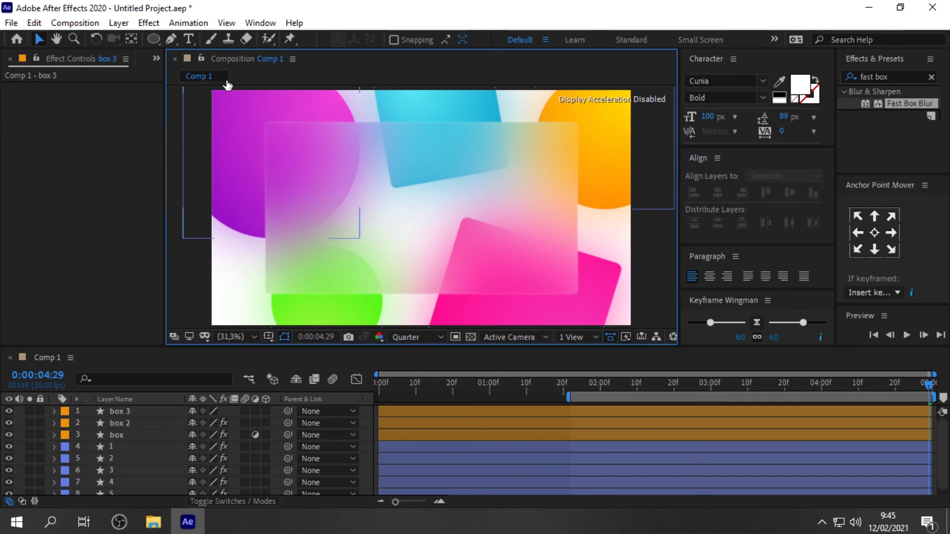
Add a text layer in the card reading 'glasss' and 'morphism' on two lines.
click(190, 38)
click(338, 187)
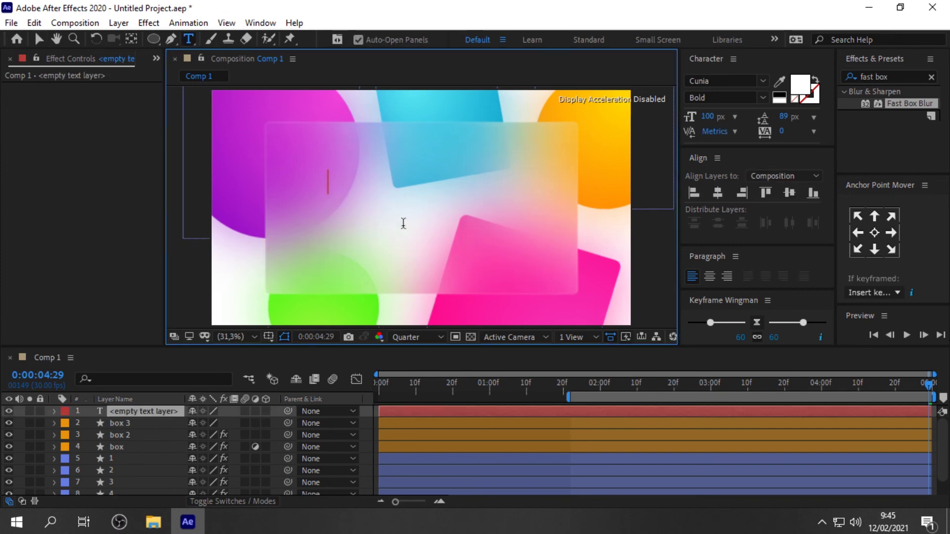
text(gl)
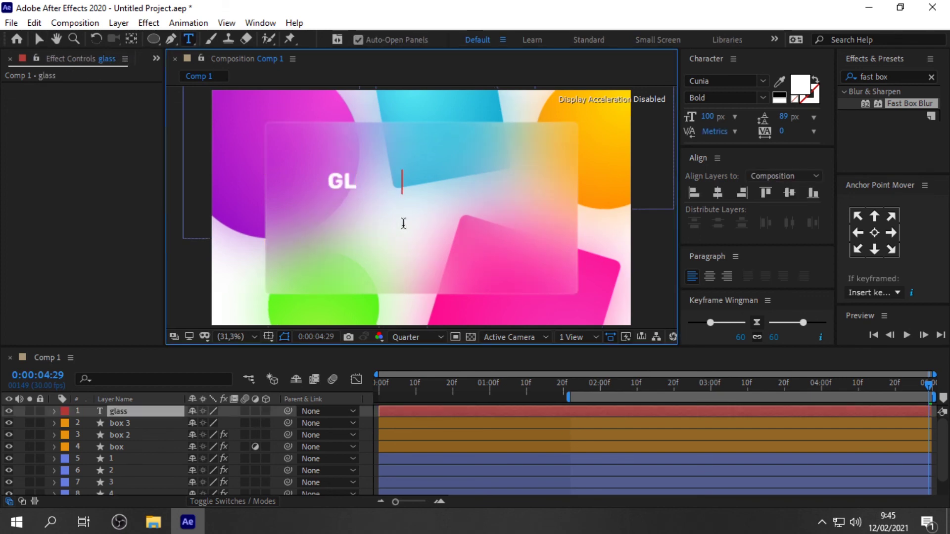
text(asss)
key(Return)
text(m)
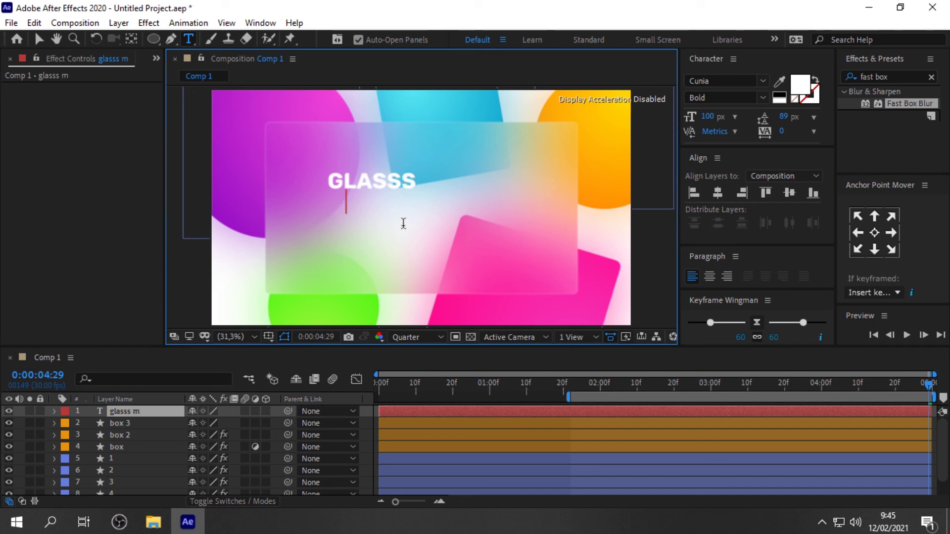
text(orphism)
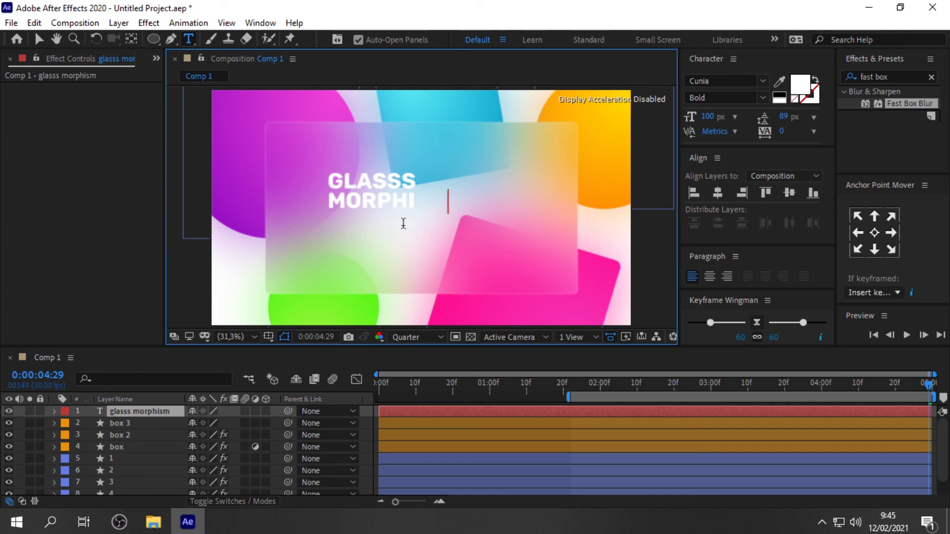
click(39, 39)
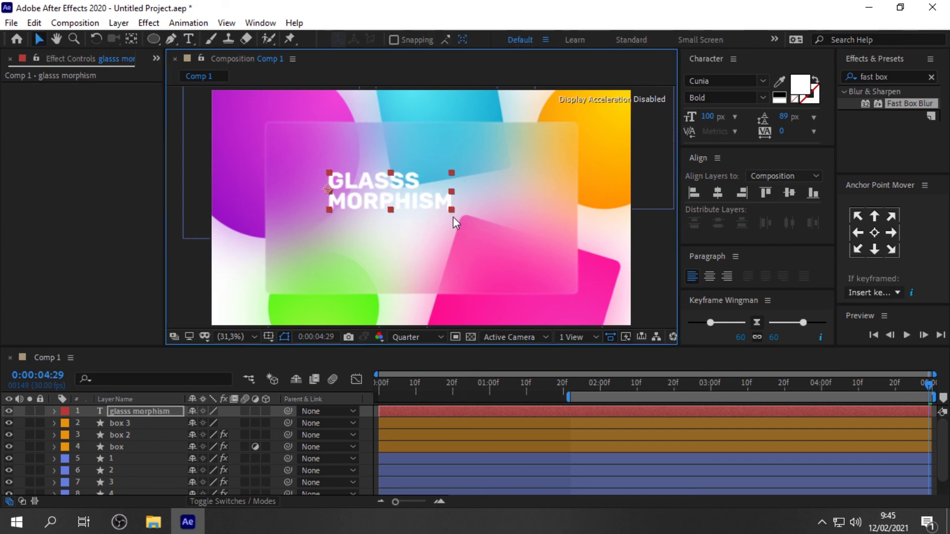
Enlarge the text, centre its anchor point, and nudge it slightly left.
drag(454, 217, 473, 221)
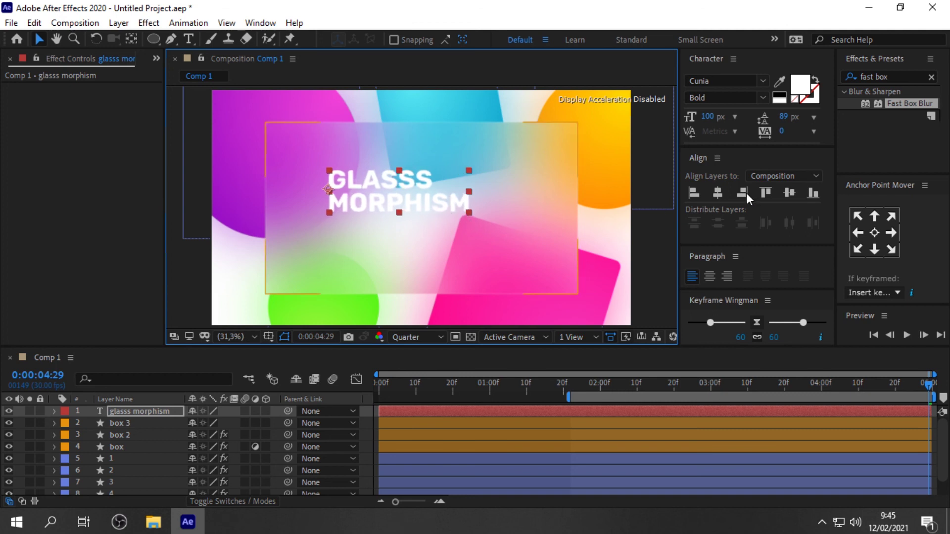
click(874, 232)
drag(458, 207, 437, 210)
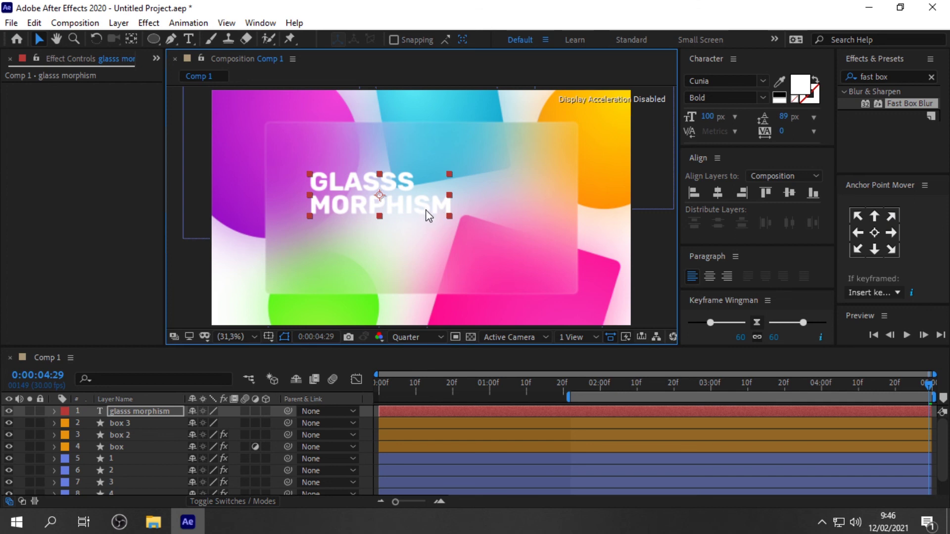
Apply the Drop Shadow effect to the GLASSS MORPHISM text.
click(858, 80)
text(drop s)
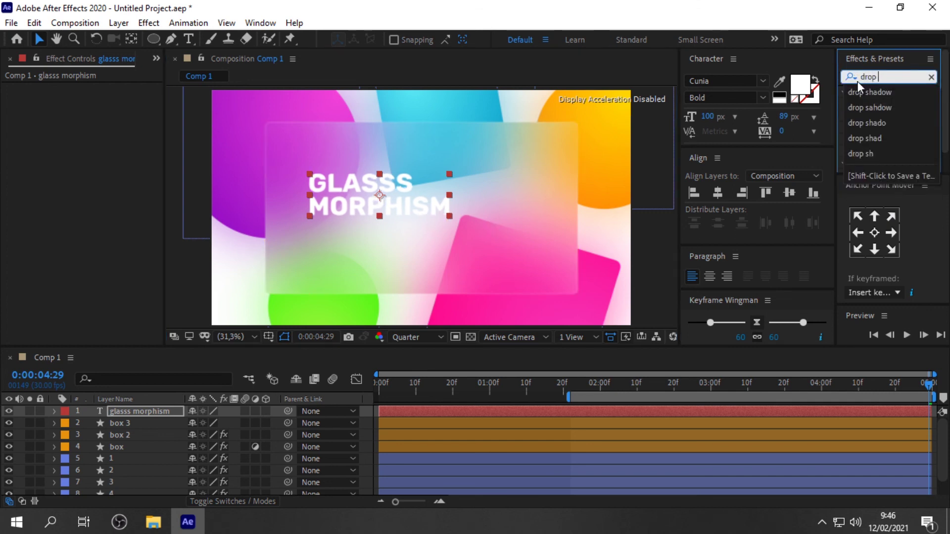
text(hadpow)
key(BackSpace)
key(BackSpace)
key(BackSpace)
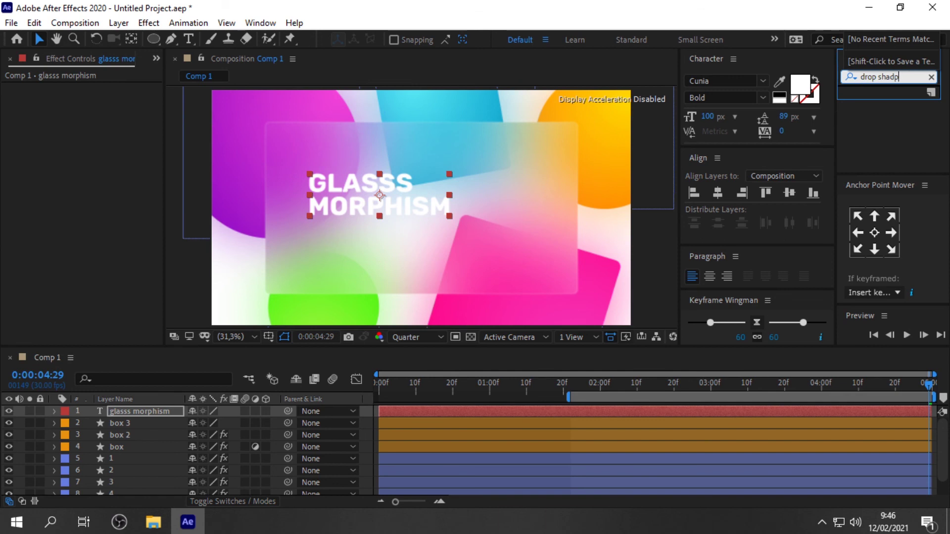
text(ow)
key(Return)
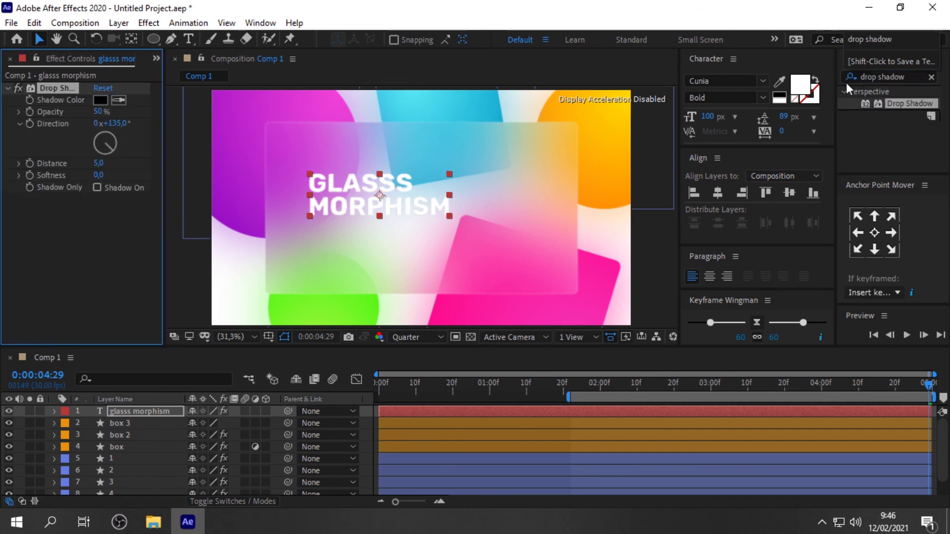
Set the drop shadow's distance to 40 and softness to 20.
click(99, 164)
text(40)
key(Return)
click(100, 176)
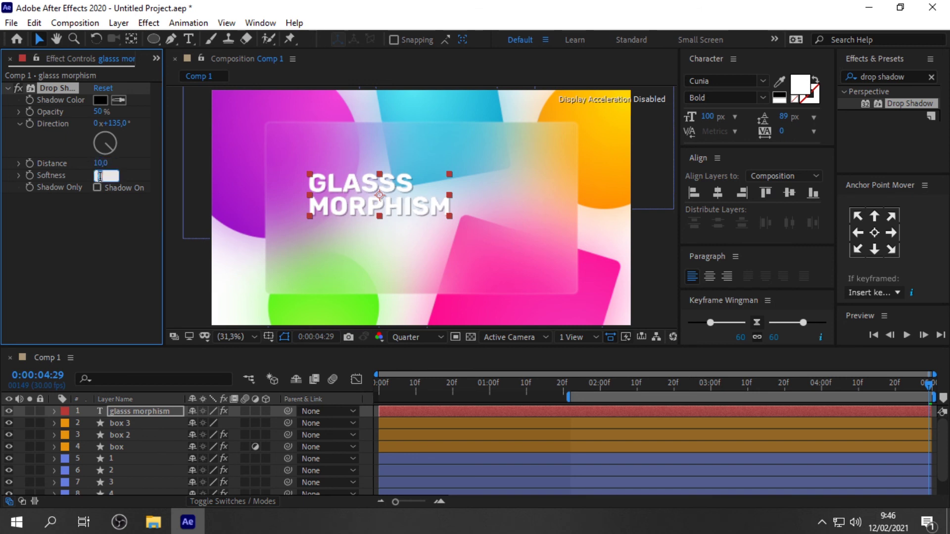
text(20)
key(Return)
click(638, 219)
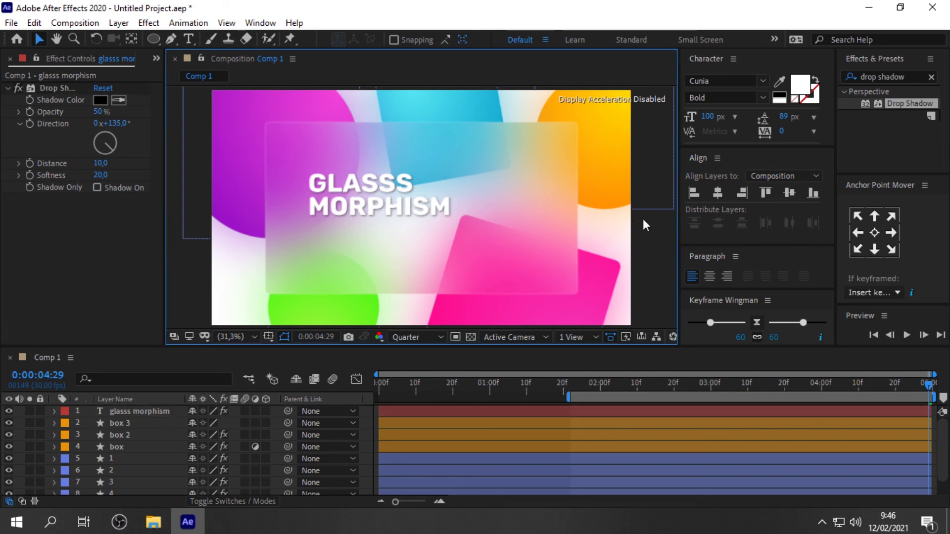
Play back Comp 1 to preview the frosted card over the drifting shapes.
click(906, 335)
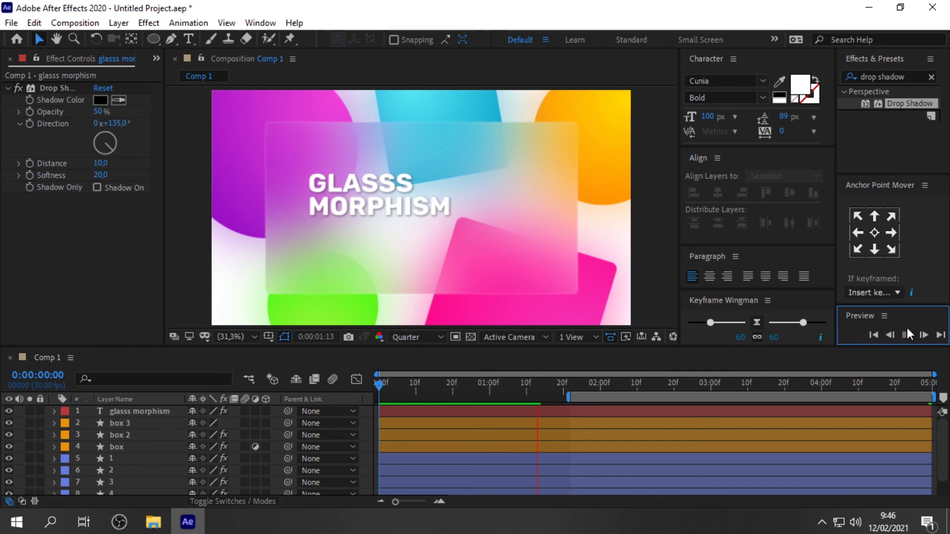
click(908, 328)
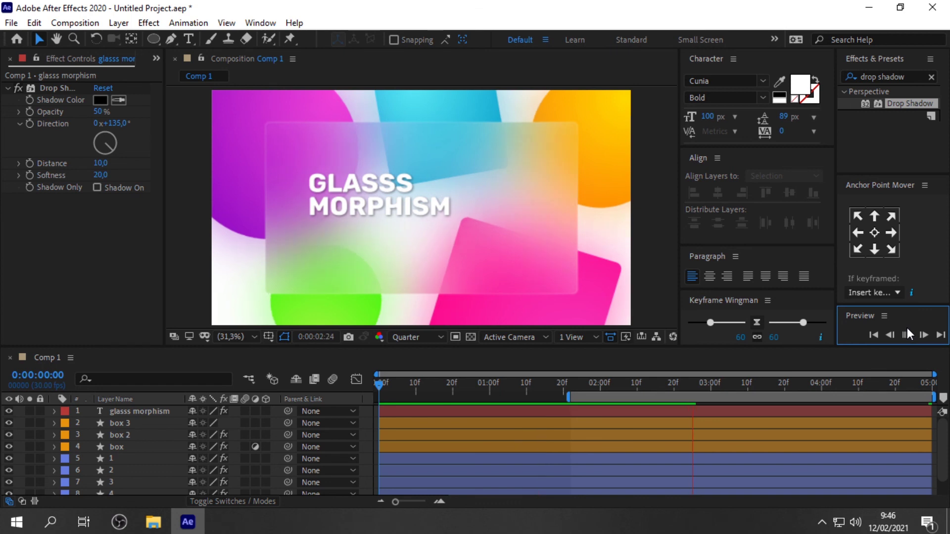